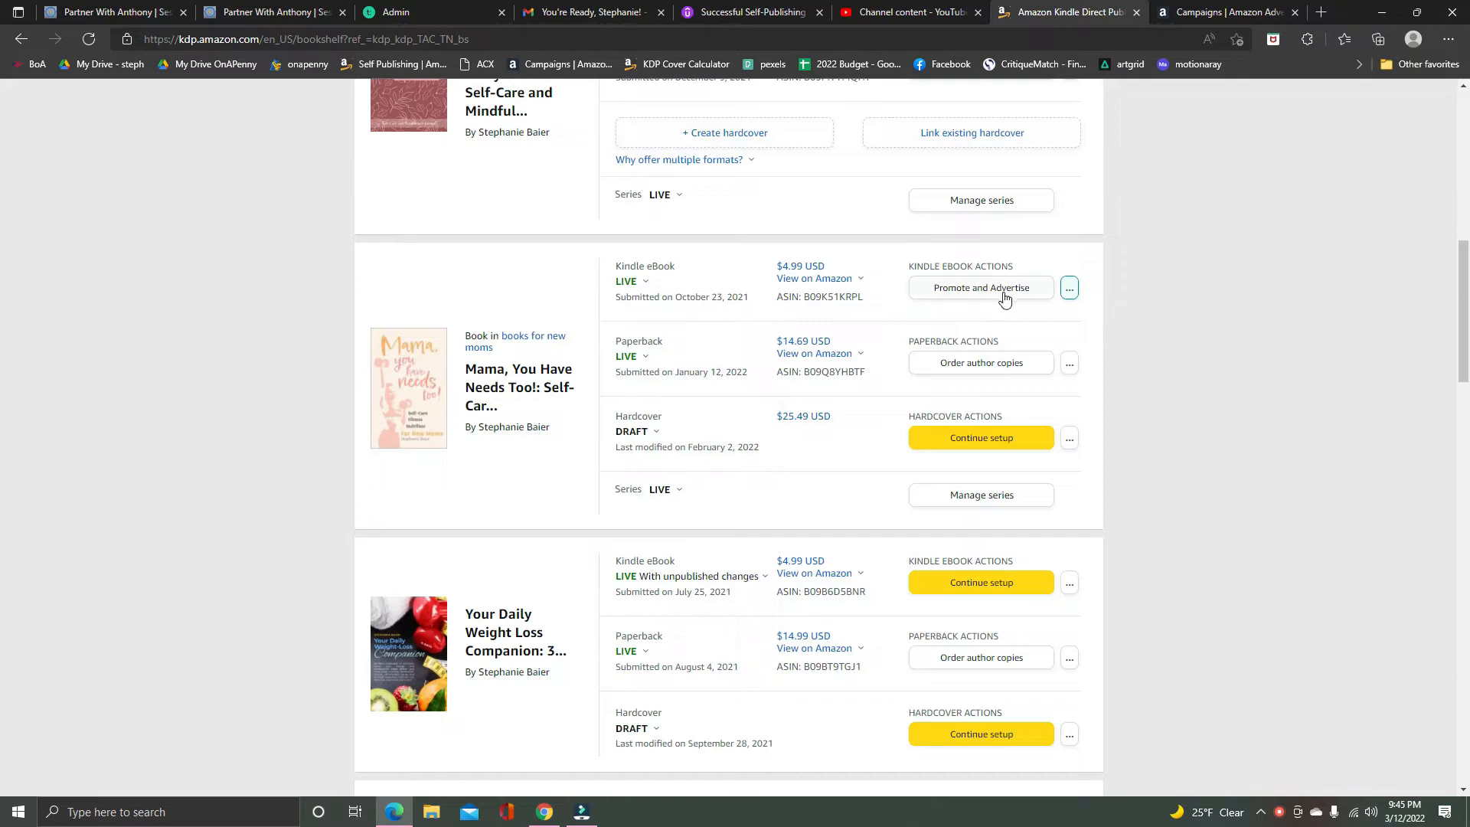
# From the promotion page of the "Mama, You Have Needs Too!" eBook, start an Amazon.com ad campaign of the Sponsored Products type
pyautogui.click(1005, 297)
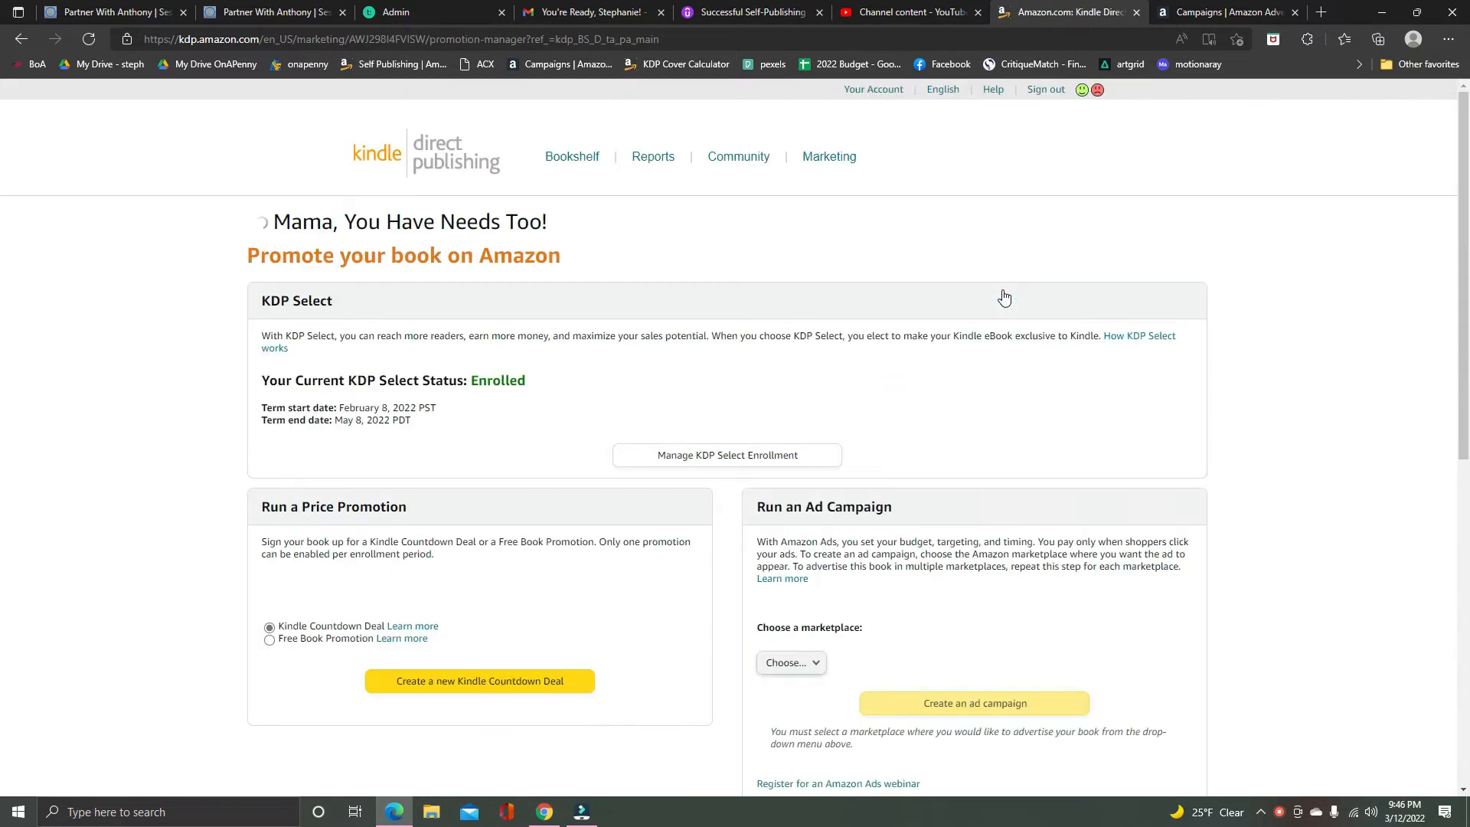
pyautogui.scroll(-1, 762, 350)
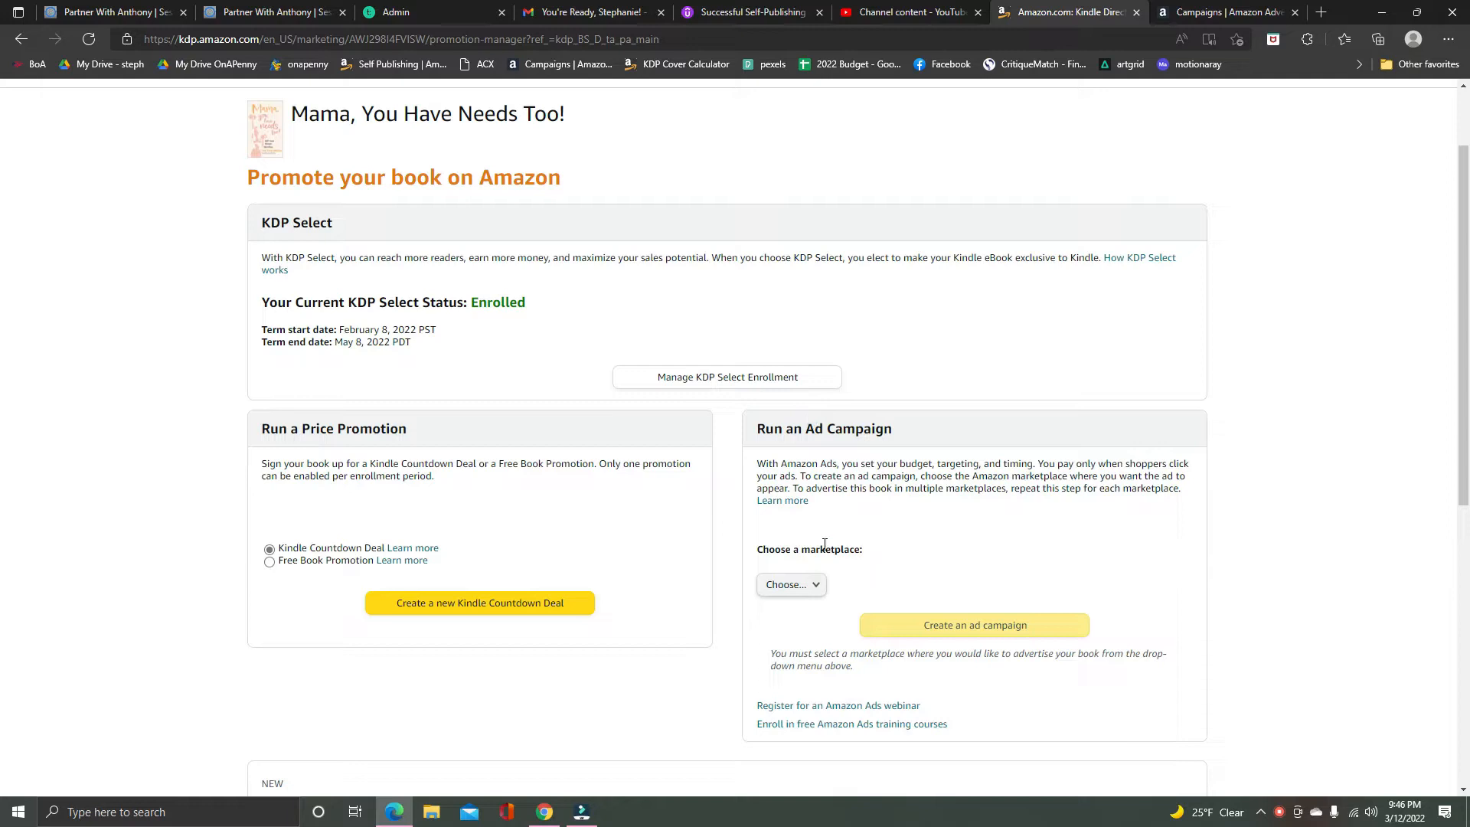
pyautogui.click(806, 584)
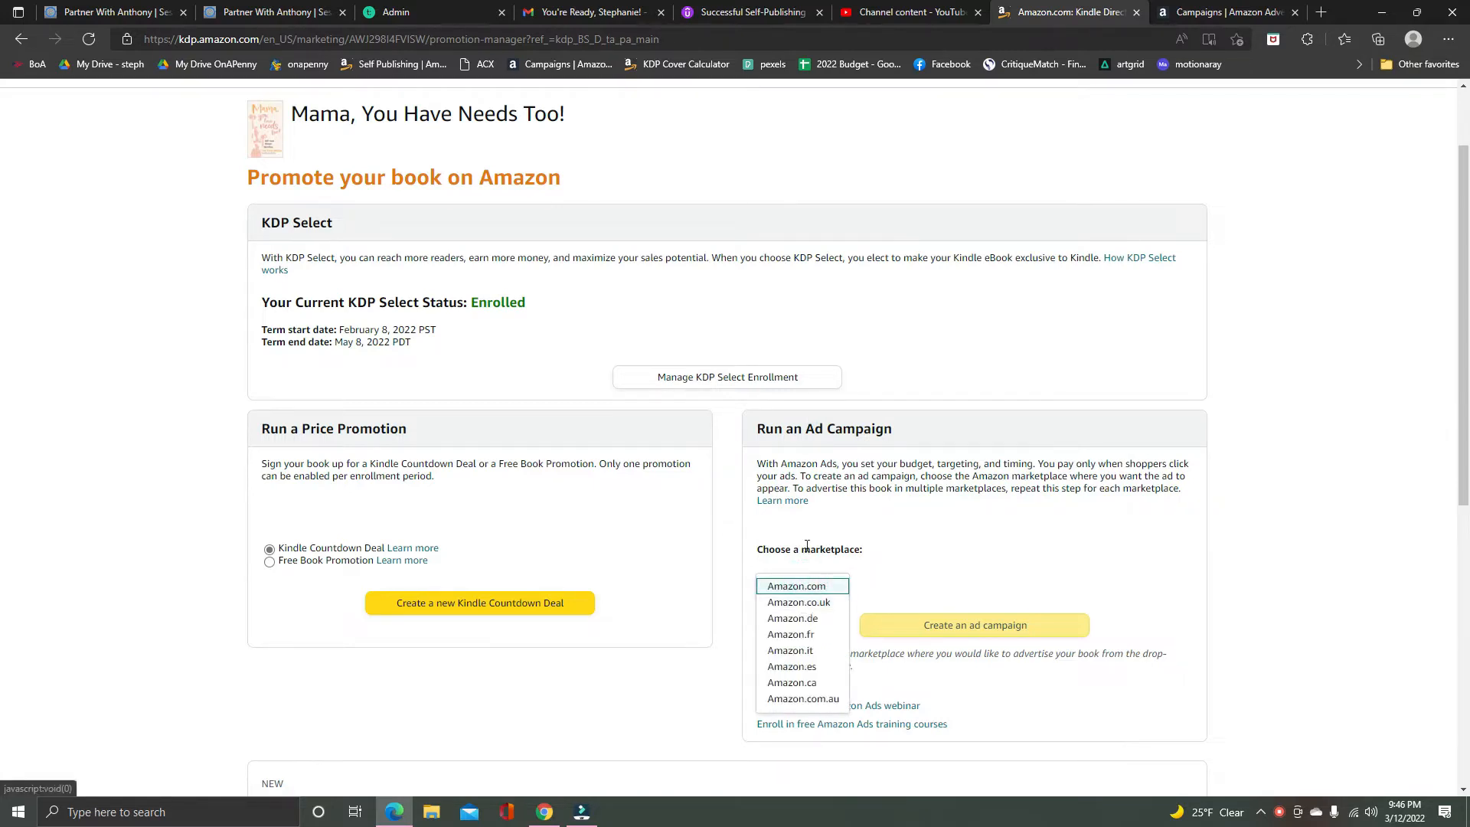
pyautogui.click(810, 586)
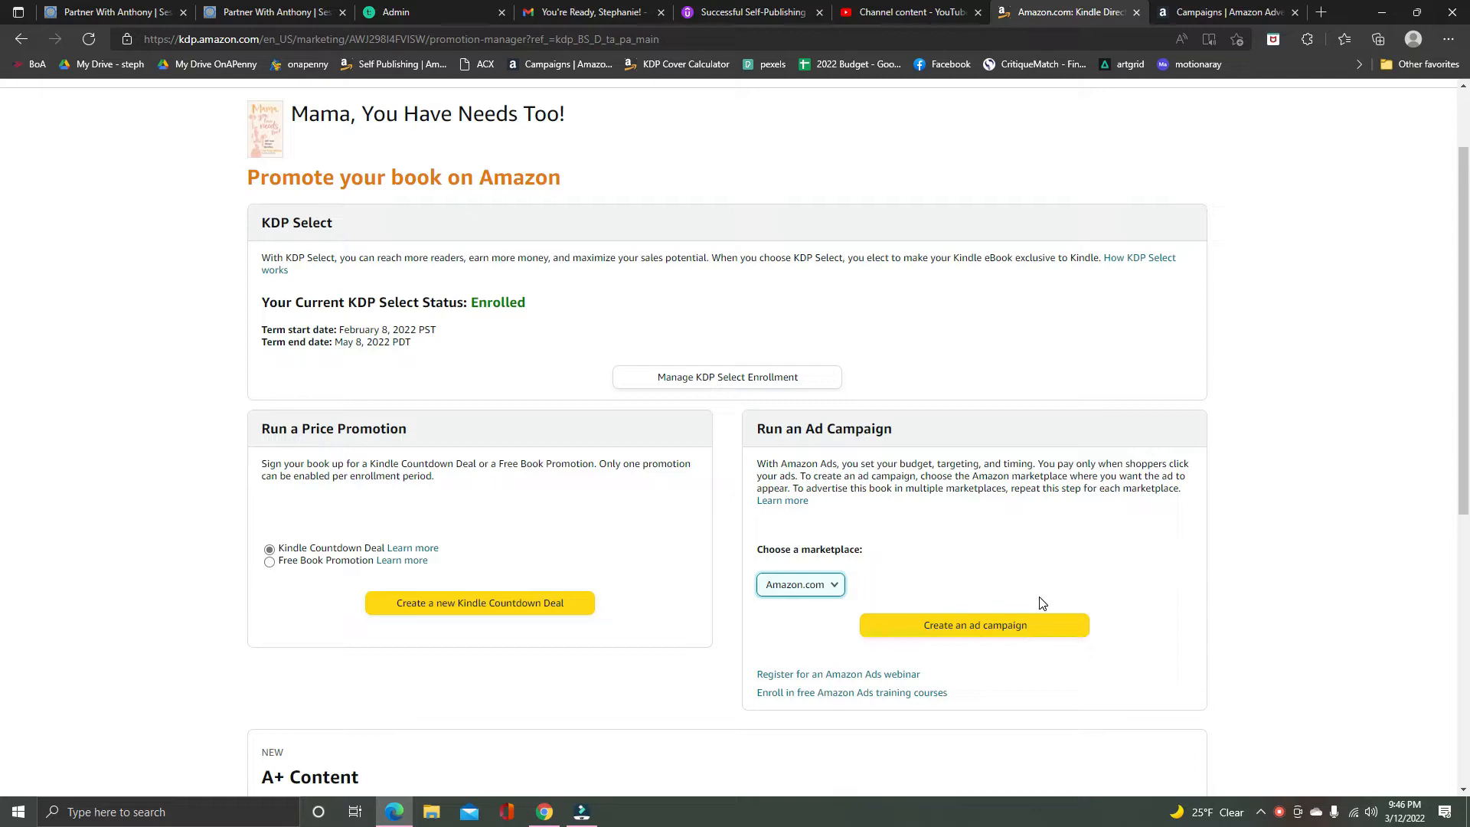
pyautogui.click(1012, 632)
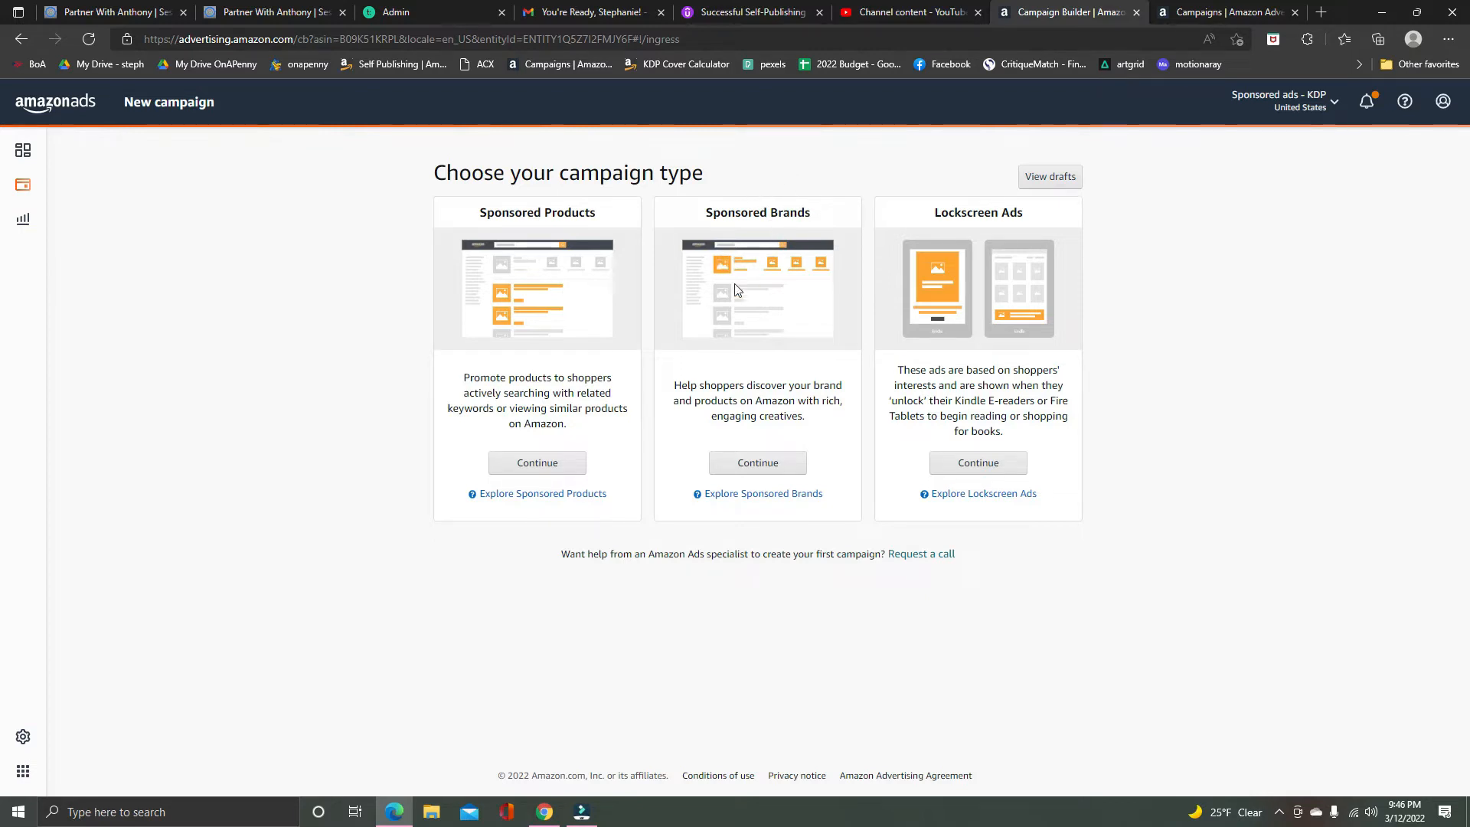
pyautogui.click(542, 465)
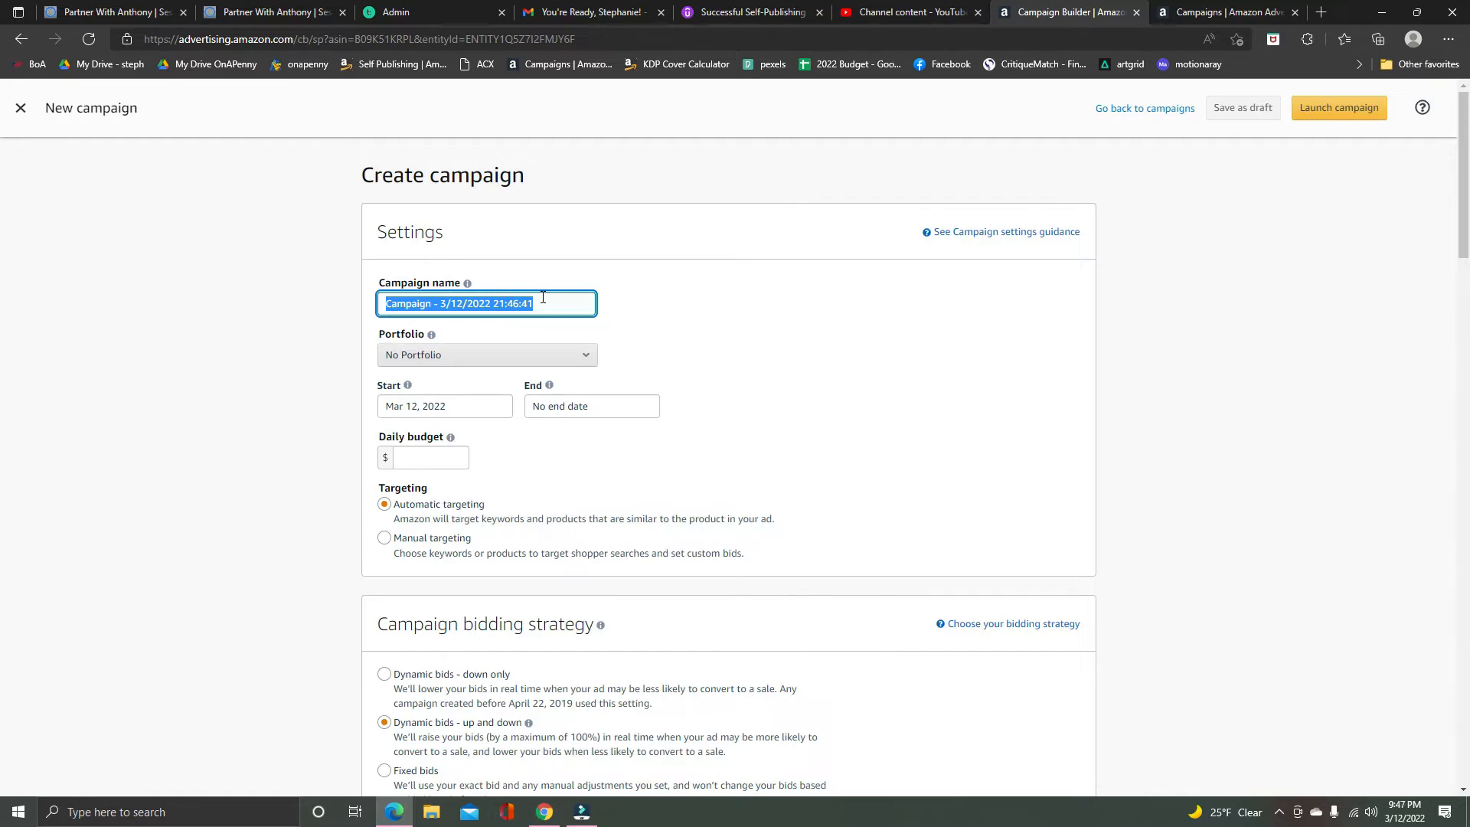
# Name the campaign "Mom Book - paperback"
pyautogui.write('Mom')
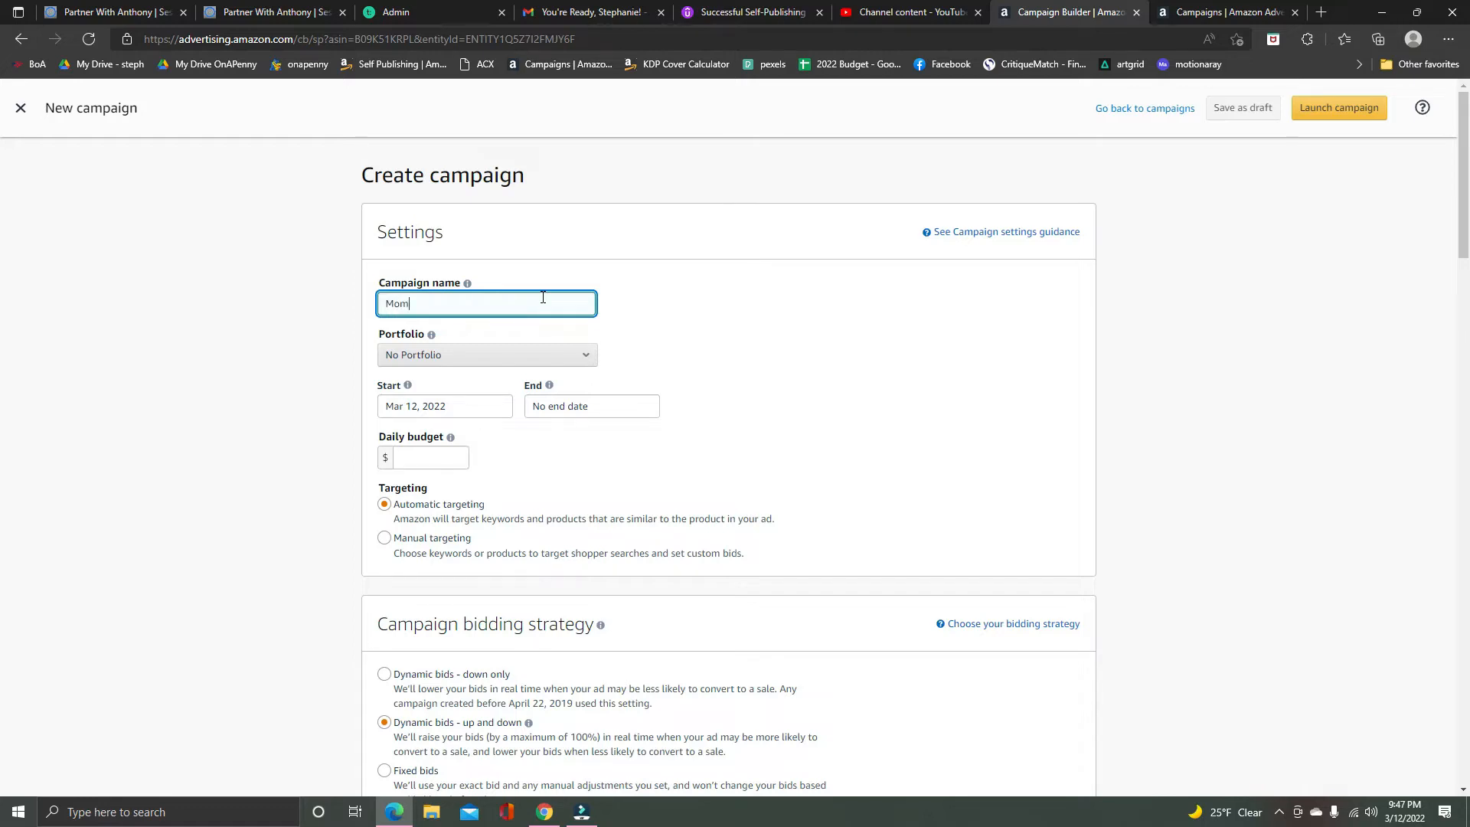
pyautogui.write(' Book - paperbak')
pyautogui.press('BackSpace')
pyautogui.write('ck')
pyautogui.press('BackSpace')
pyautogui.press('BackSpace')
pyautogui.press('BackSpace')
pyautogui.press('BackSpace')
pyautogui.press('BackSpace')
pyautogui.press('BackSpace')
pyautogui.press('BackSpace')
pyautogui.press('BackSpace')
pyautogui.press('BackSpace')
pyautogui.write('ASISS')
pyautogui.press('BackSpace')
pyautogui.press('BackSpace')
pyautogui.press('BackSpace')
pyautogui.press('BackSpace')
pyautogui.write('searchvo volume')
pyautogui.press('BackSpace')
pyautogui.press('BackSpace')
pyautogui.press('BackSpace')
pyautogui.press('BackSpace')
pyautogui.press('BackSpace')
pyautogui.press('BackSpace')
pyautogui.press('BackSpace')
pyautogui.press('BackSpace')
pyautogui.press('BackSpace')
pyautogui.press('BackSpace')
pyautogui.press('BackSpace')
pyautogui.write('paperback')
# Assign the campaign to the "But how???" portfolio
pyautogui.click(529, 358)
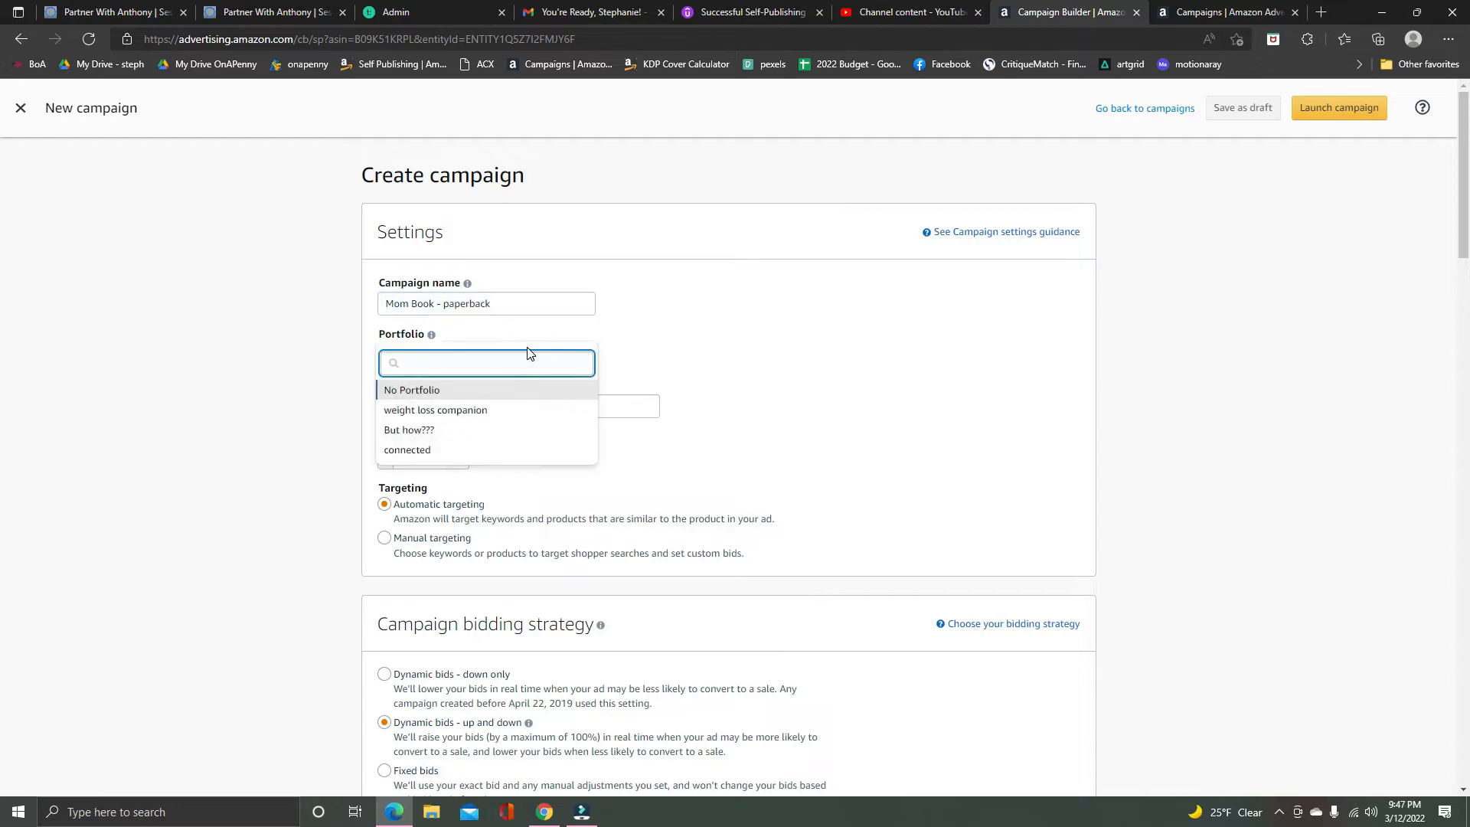
pyautogui.click(610, 348)
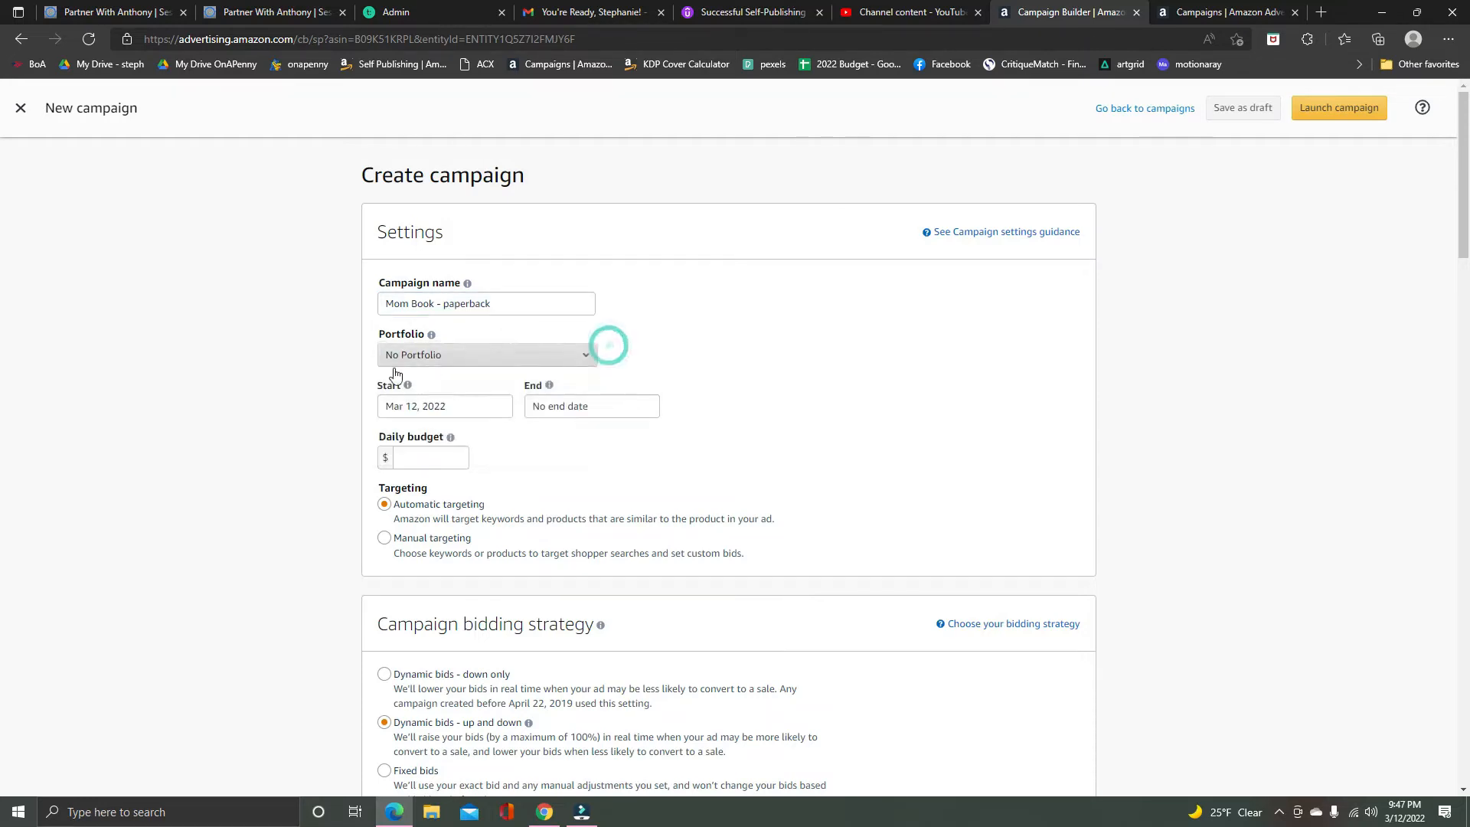
pyautogui.click(434, 355)
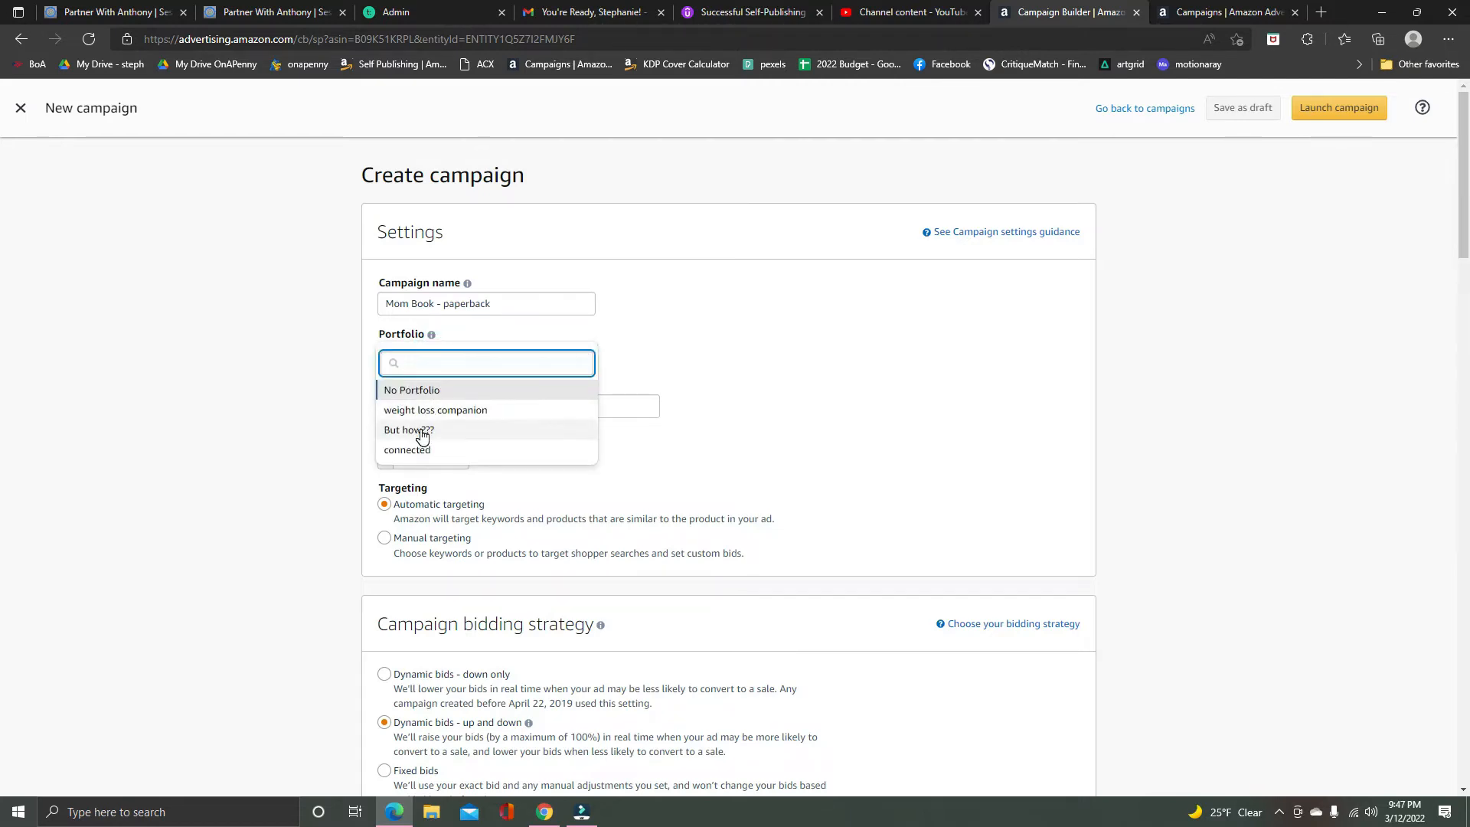
pyautogui.click(427, 427)
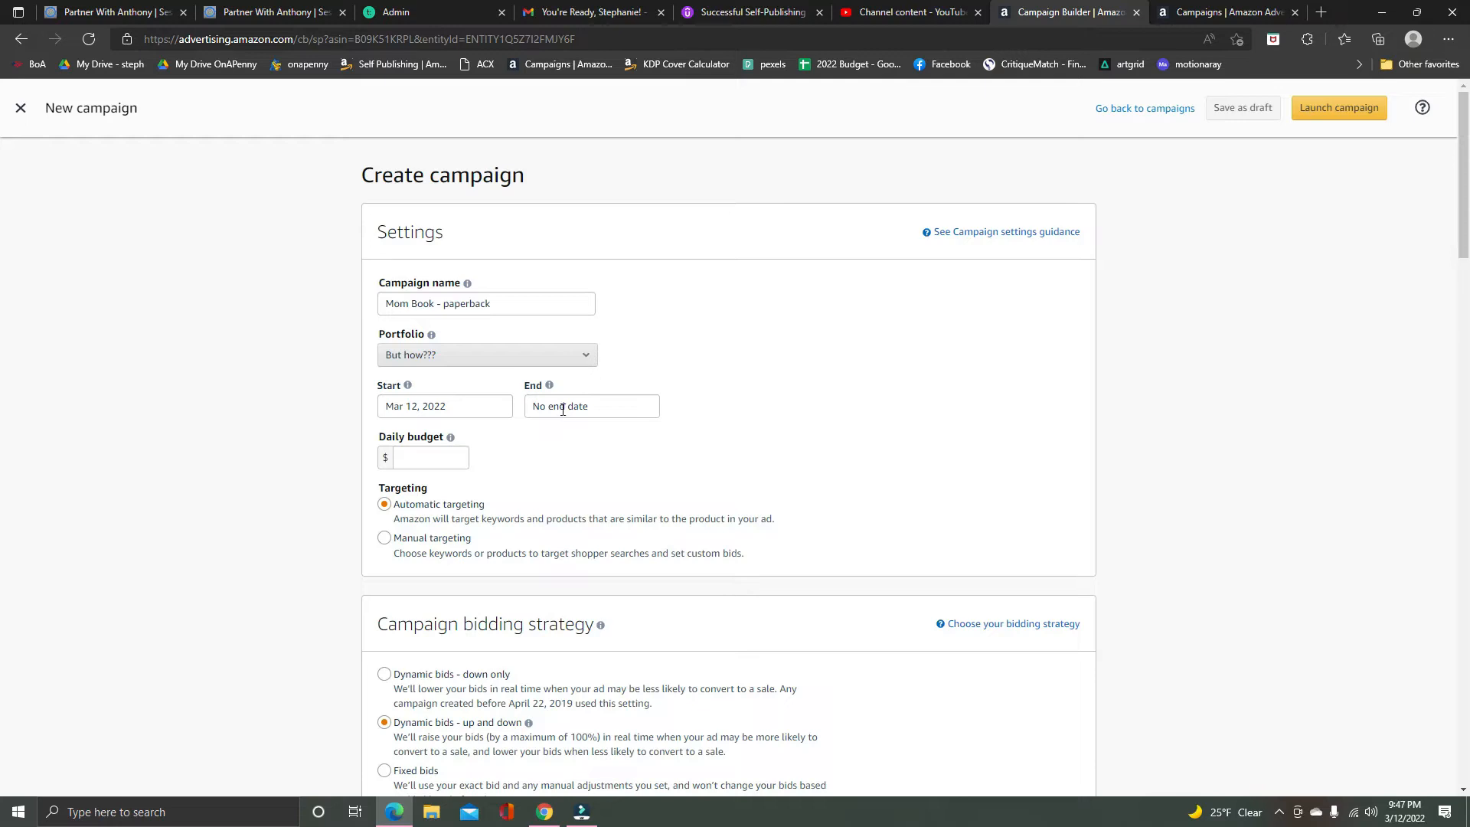
# Leave the campaign without an end date and set its daily budget to $10
pyautogui.click(562, 409)
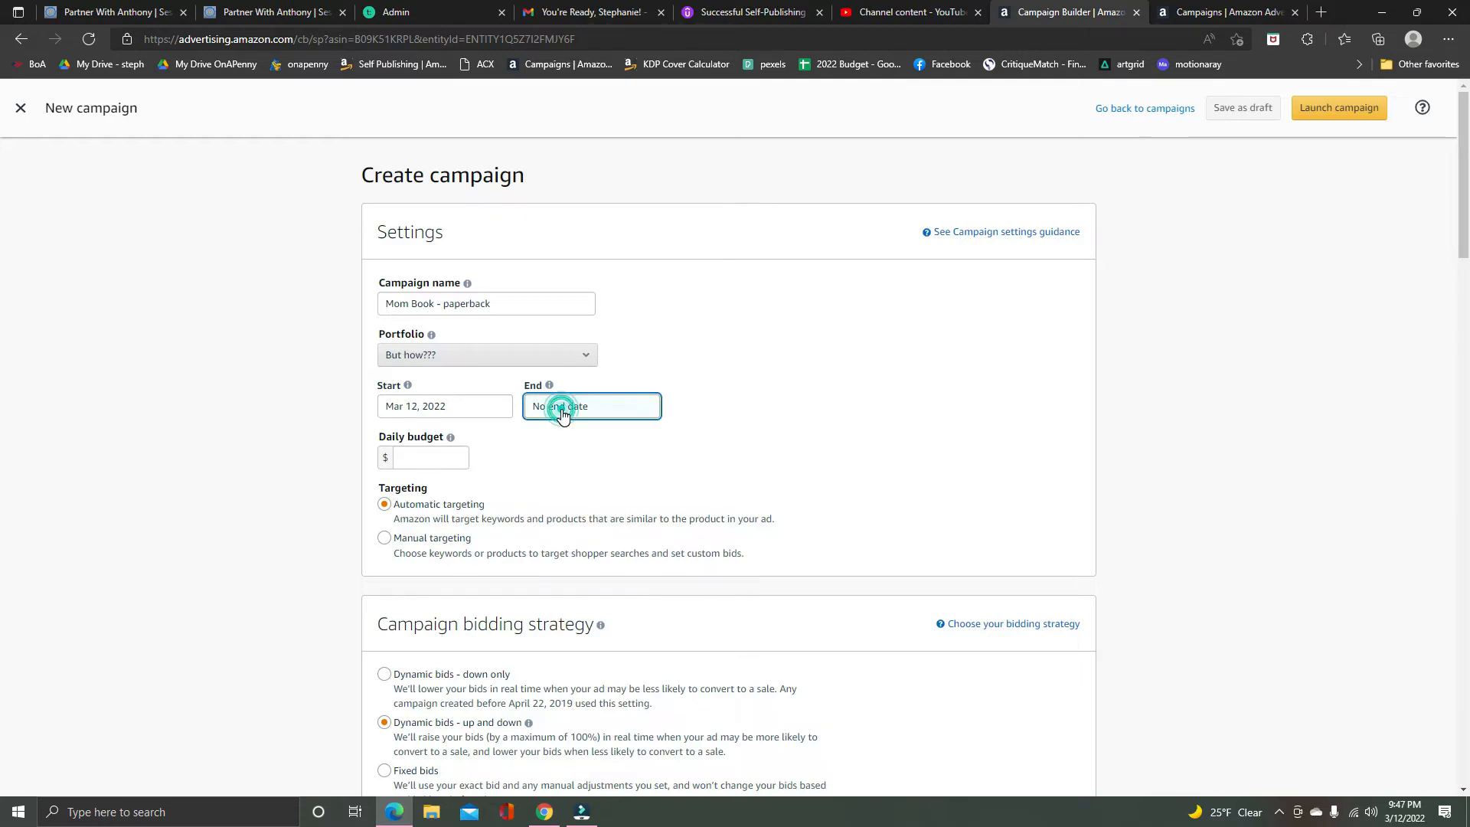
pyautogui.click(510, 450)
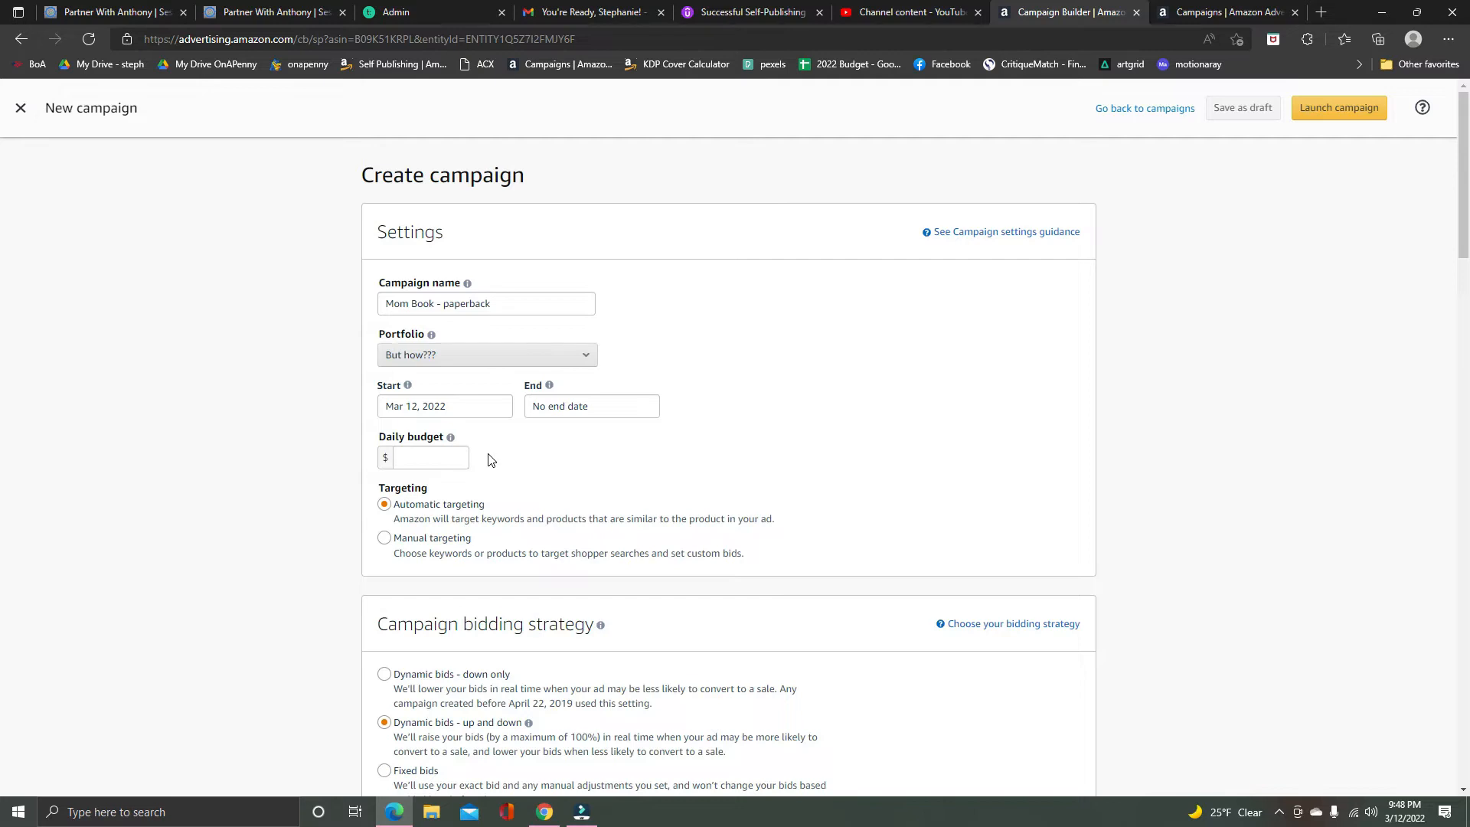
pyautogui.click(418, 463)
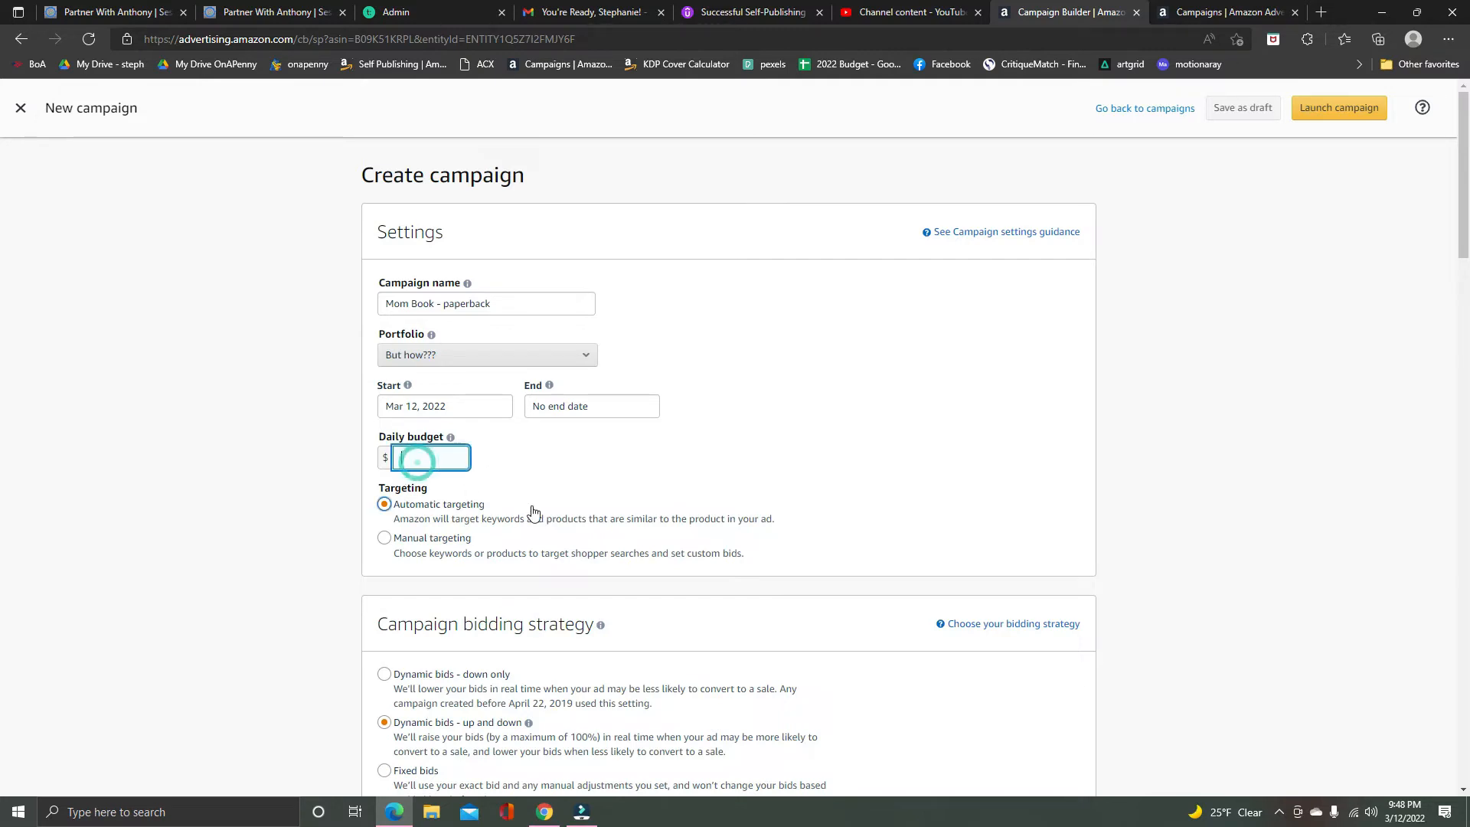
pyautogui.click(532, 474)
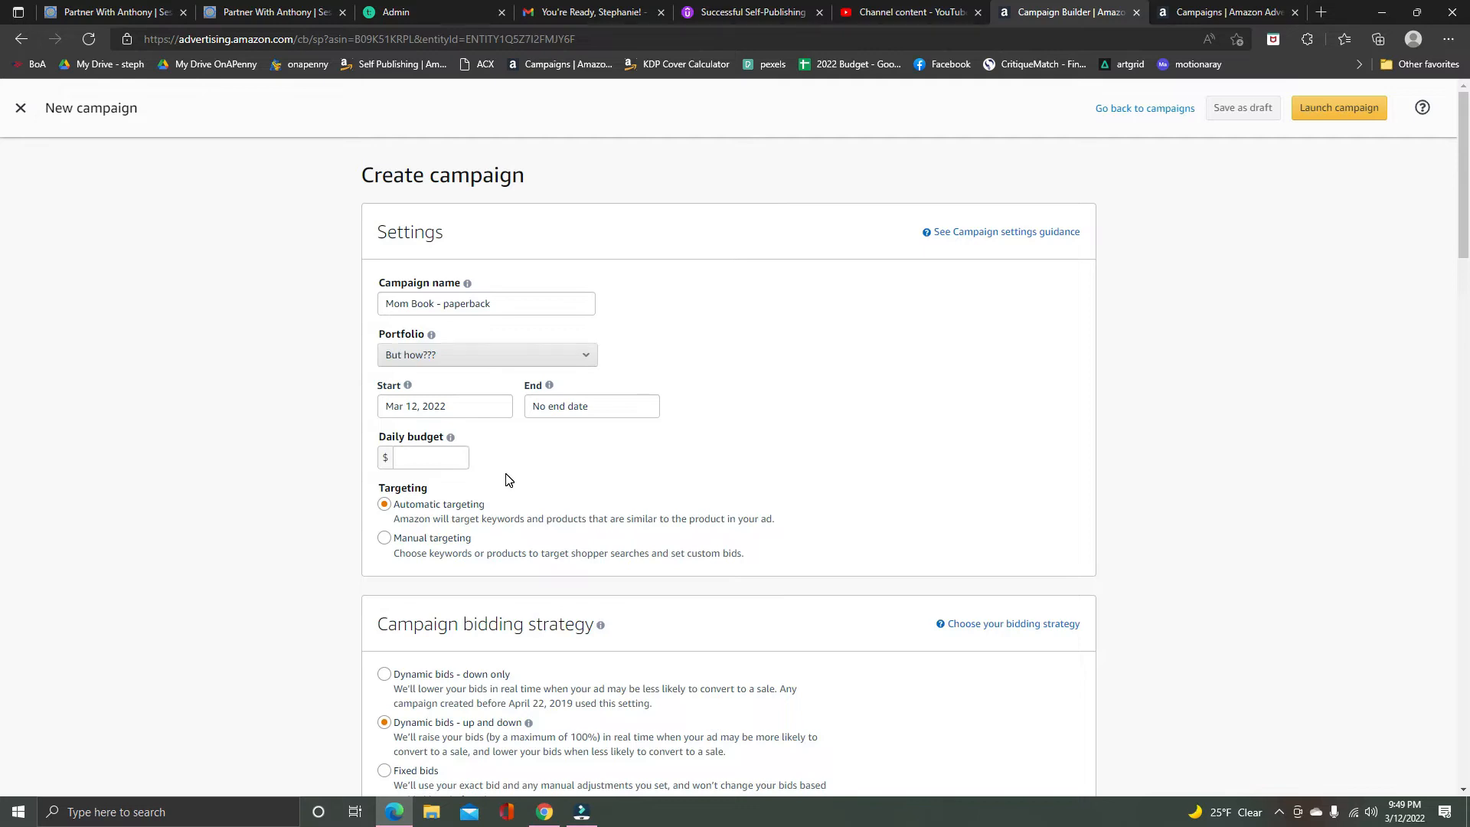
pyautogui.click(430, 457)
pyautogui.write('10')
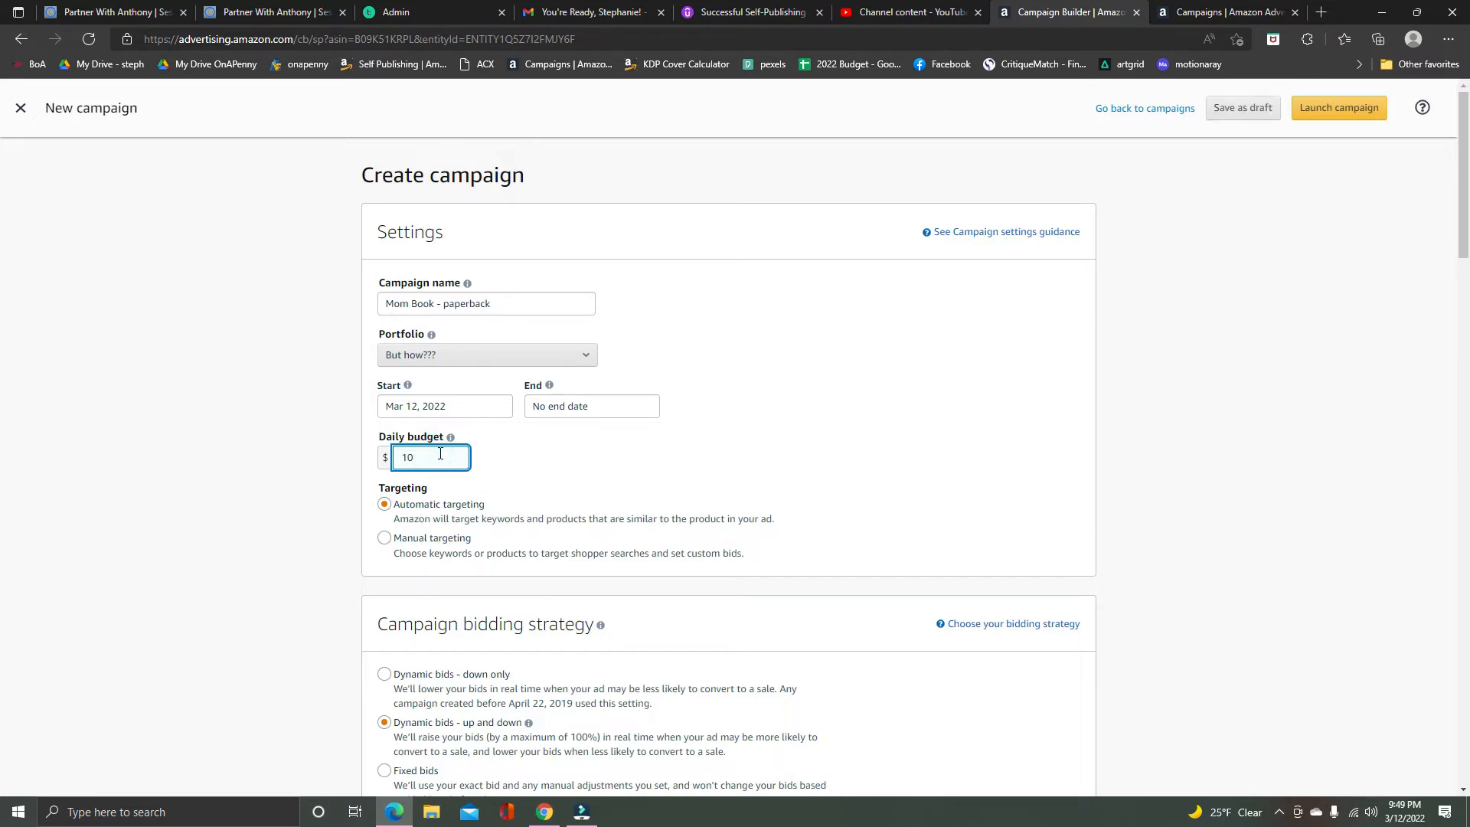
# Set the campaign's targeting to Manual targeting
pyautogui.click(385, 504)
pyautogui.click(604, 474)
pyautogui.click(383, 537)
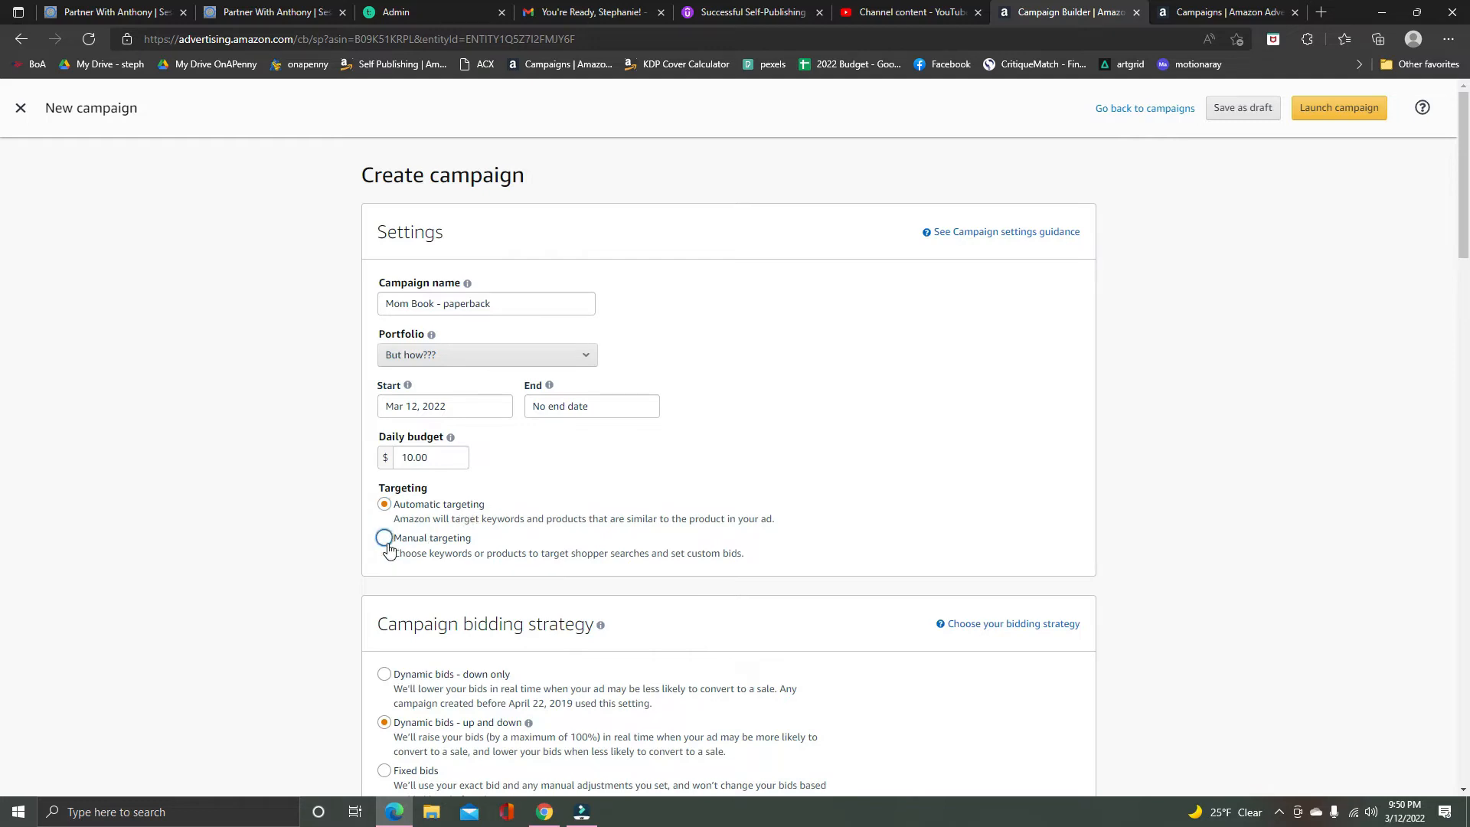
pyautogui.click(452, 555)
# Compare the custom text and standard ad formats and choose Standard ad for the campaign
pyautogui.scroll(-1, 541, 612)
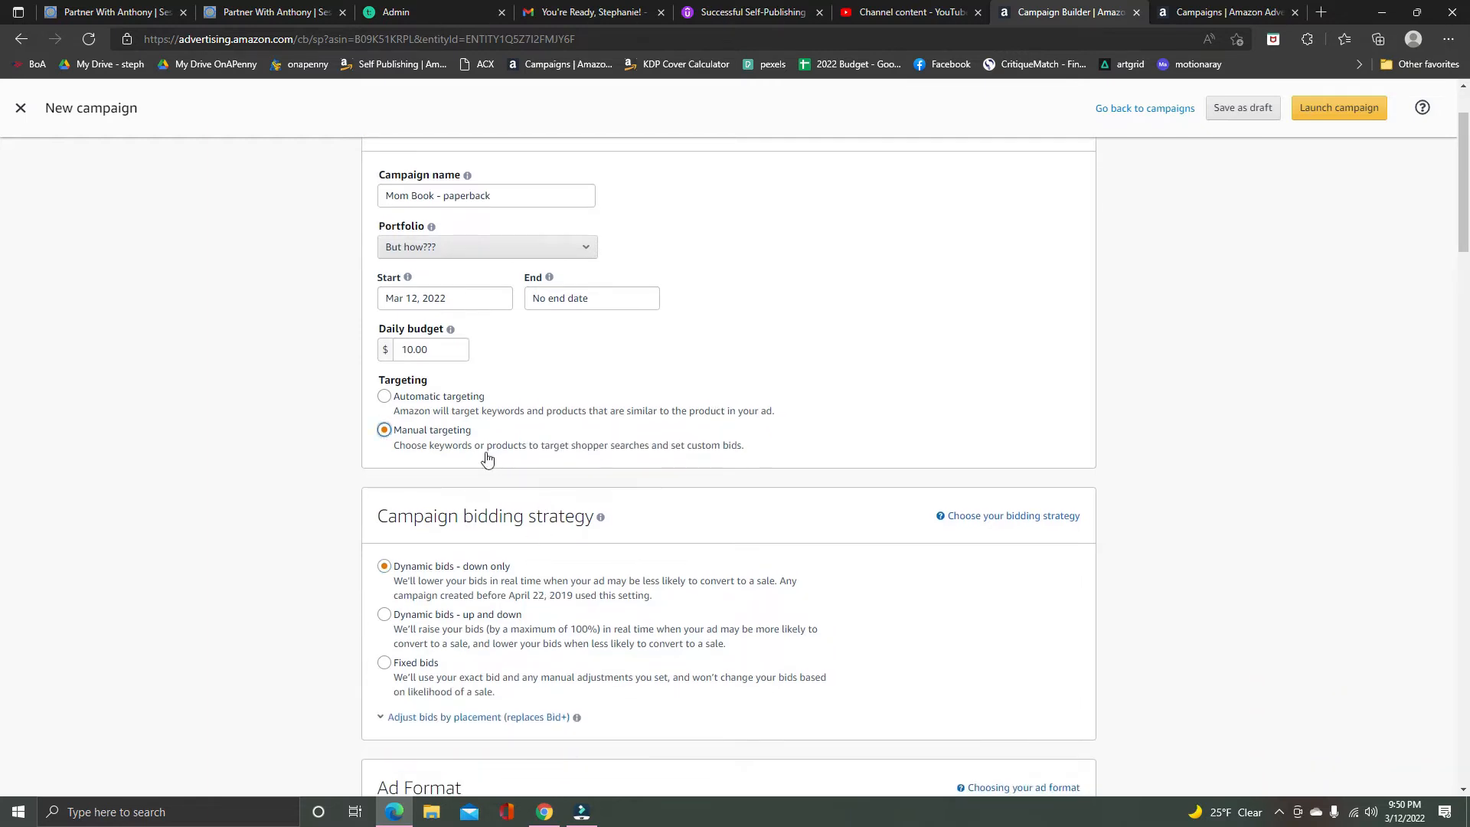
pyautogui.scroll(-1, 329, 559)
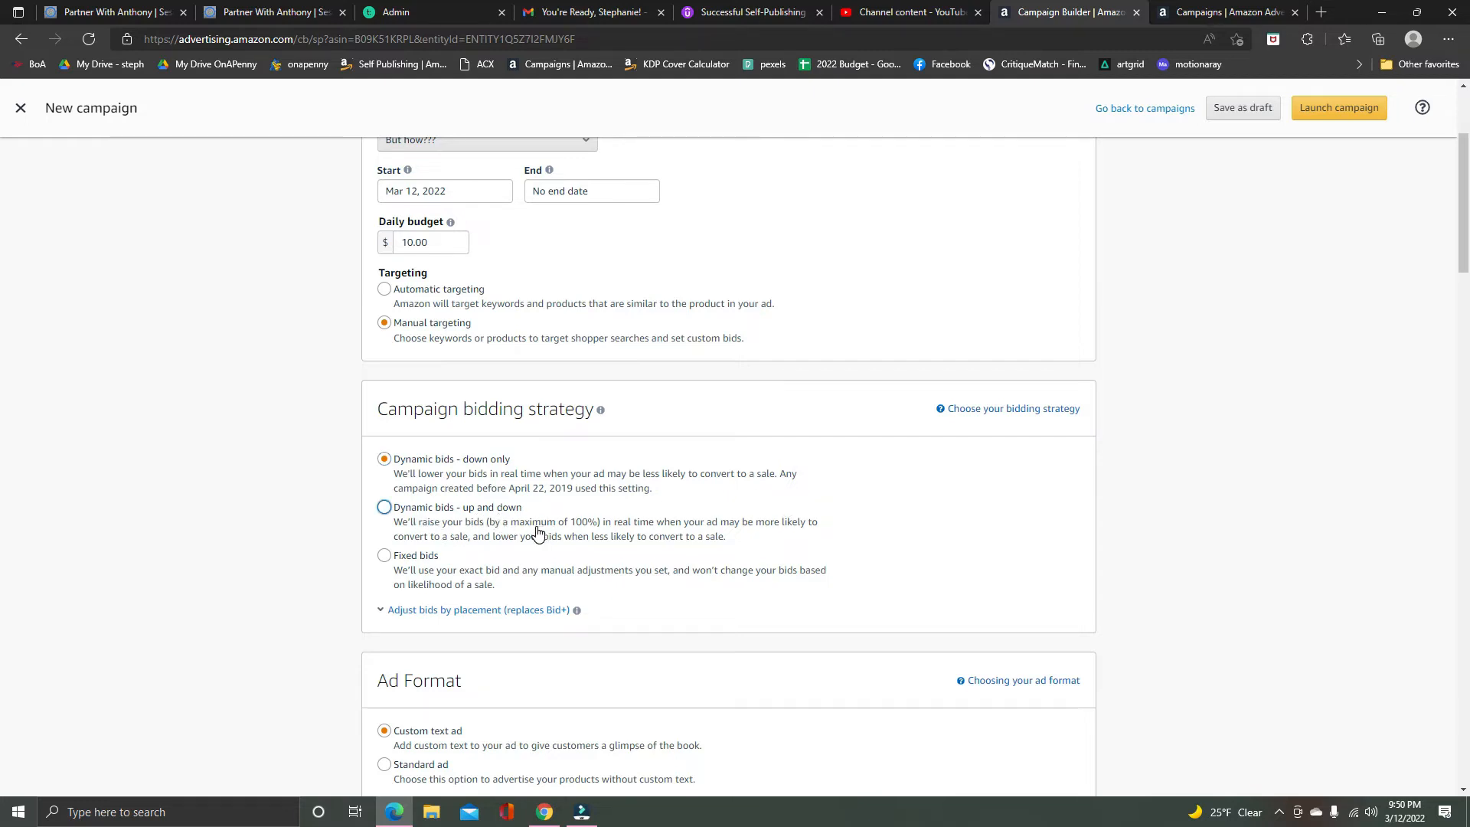
pyautogui.scroll(-2, 536, 529)
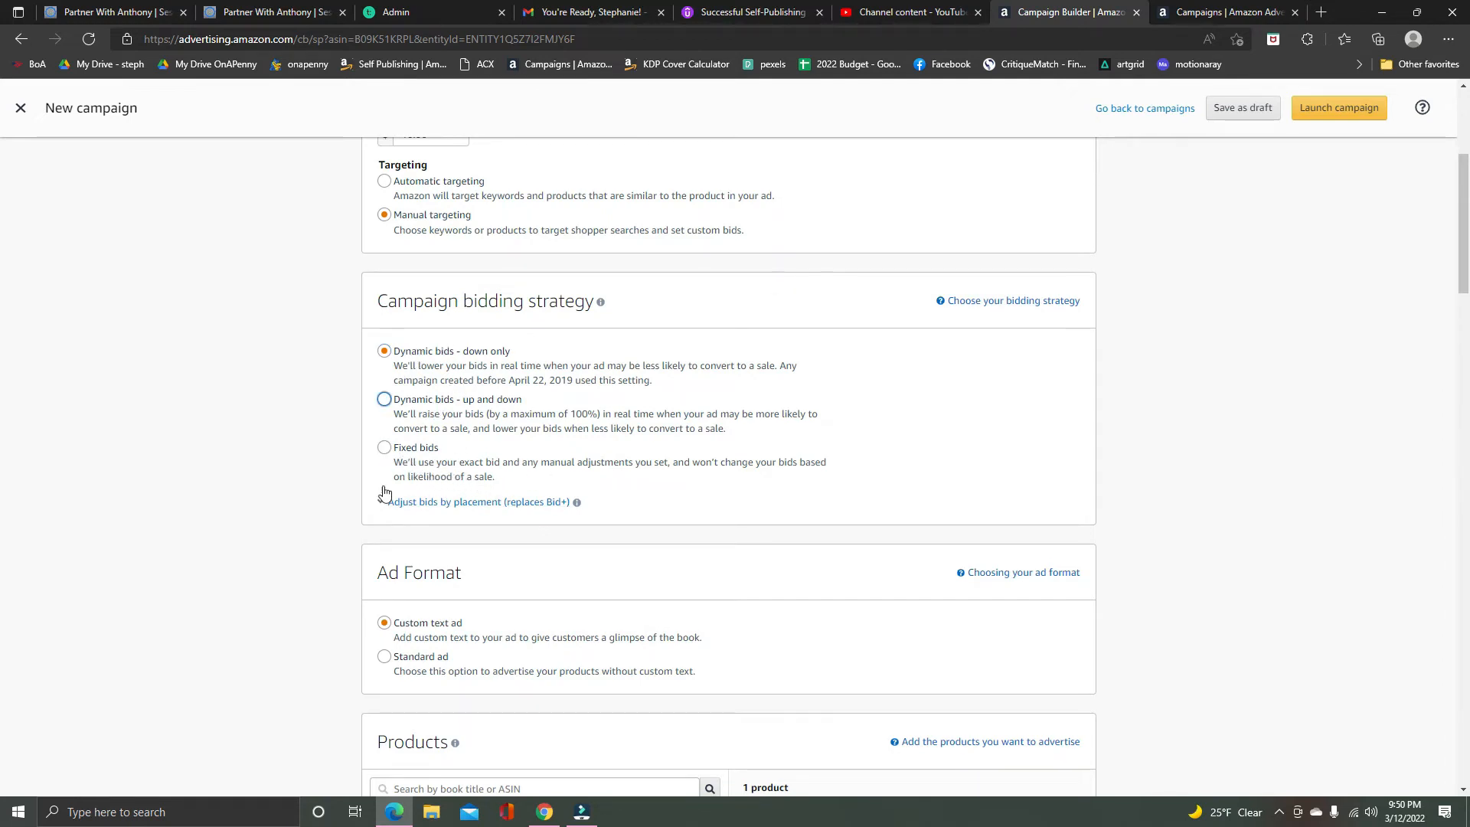
pyautogui.scroll(-1, 412, 597)
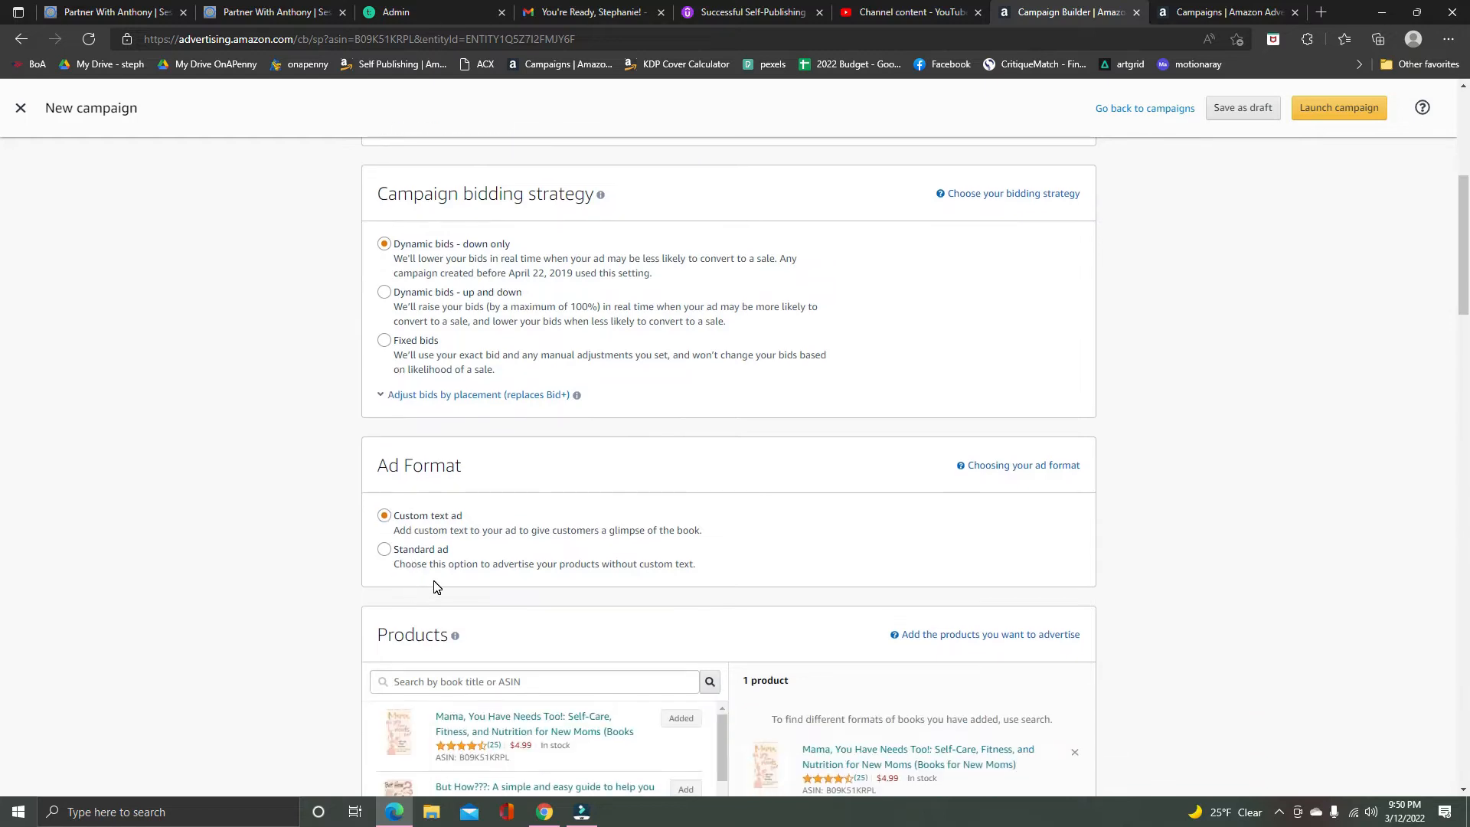
pyautogui.scroll(-1, 350, 536)
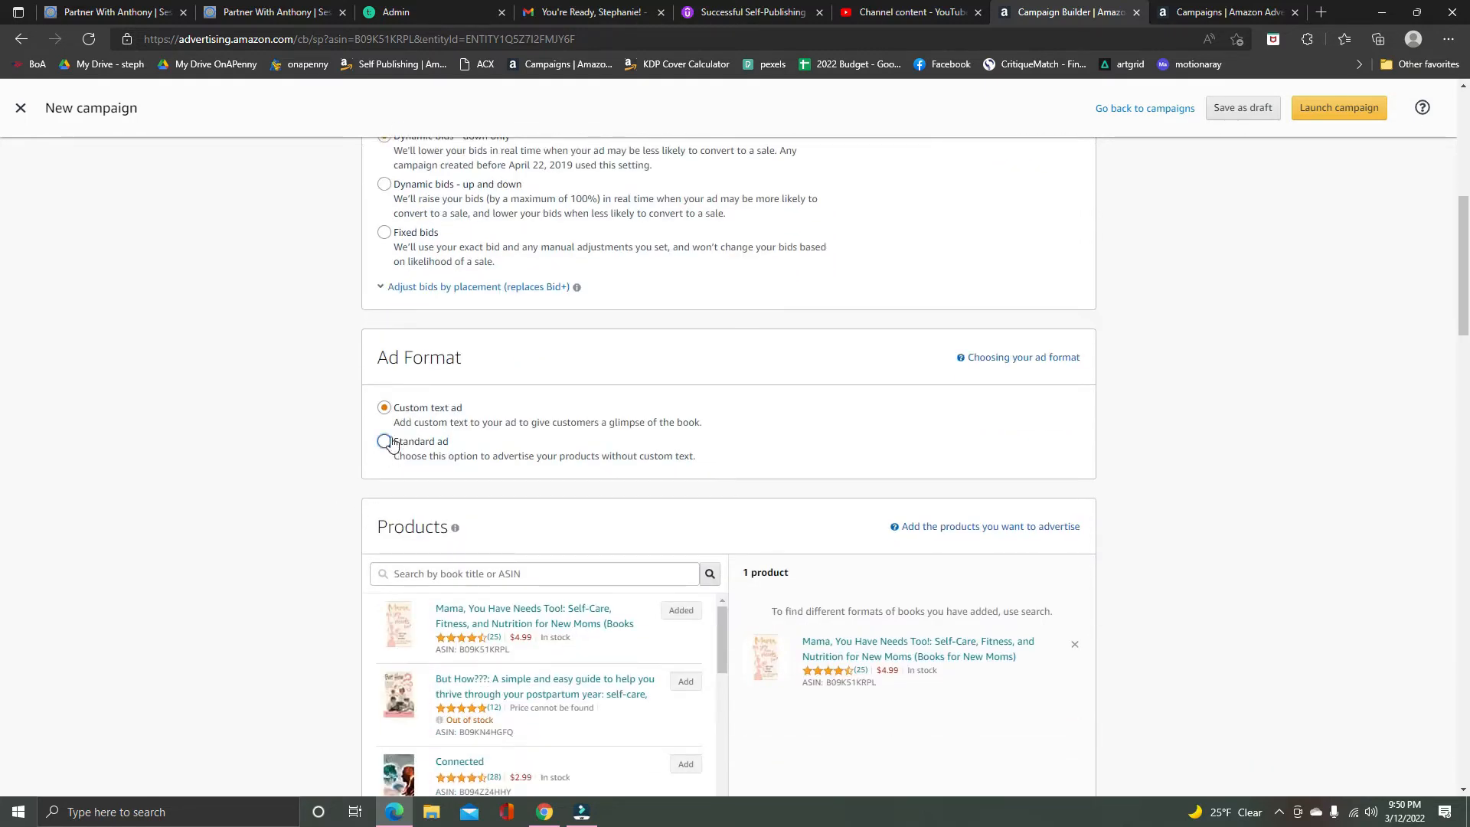
pyautogui.click(384, 442)
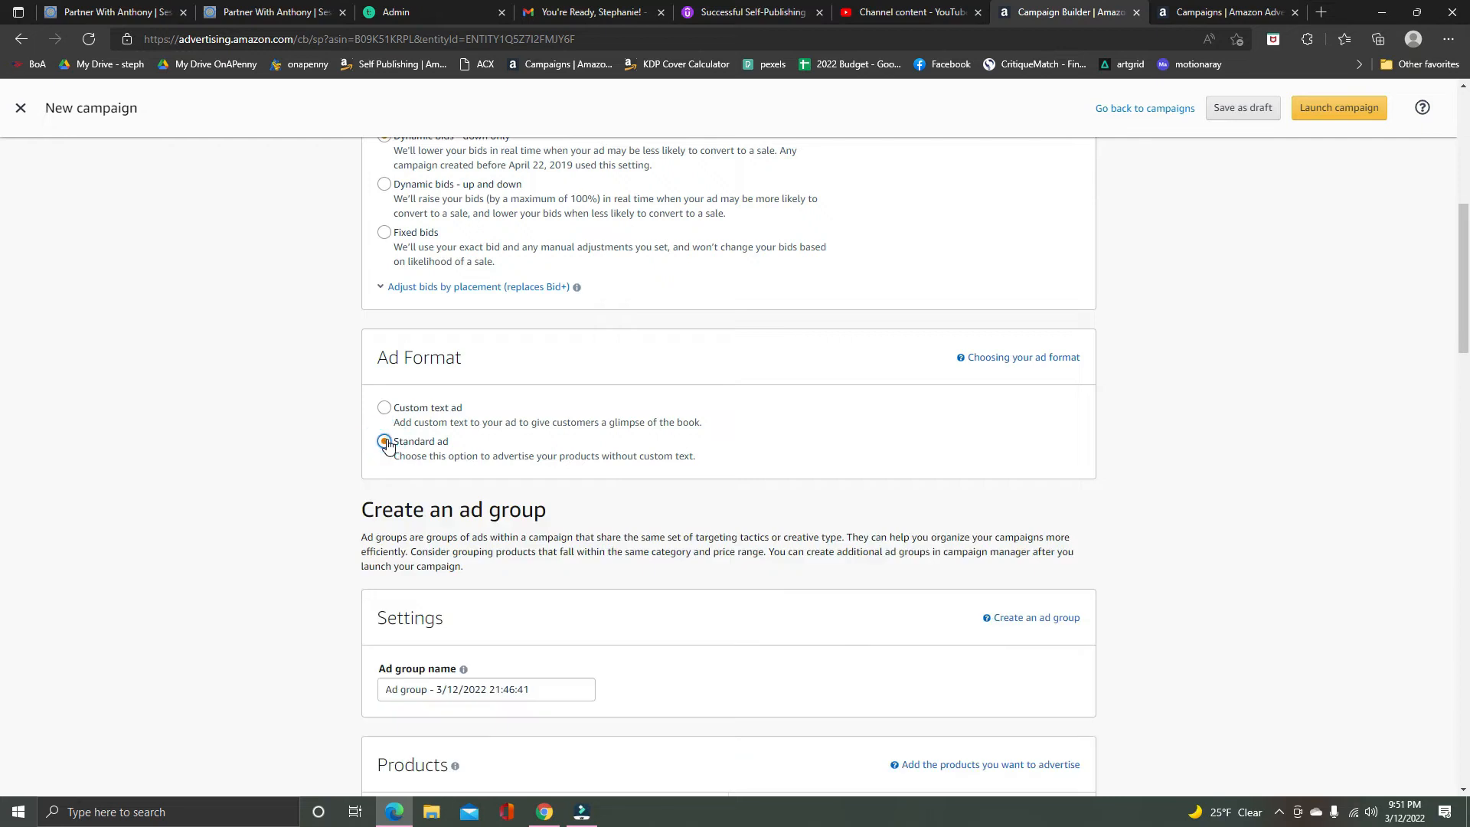
pyautogui.click(384, 408)
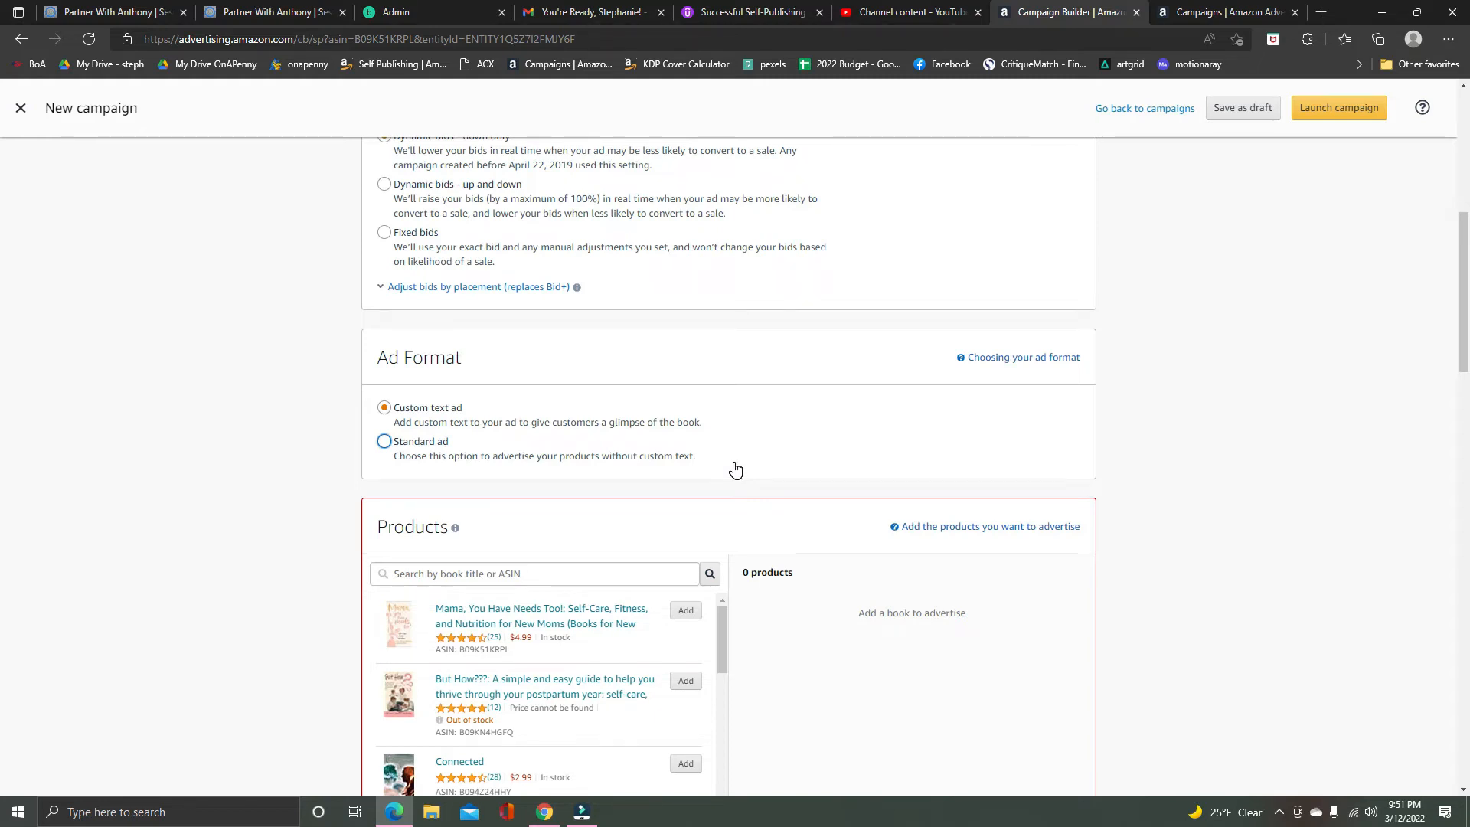
pyautogui.scroll(-2, 734, 469)
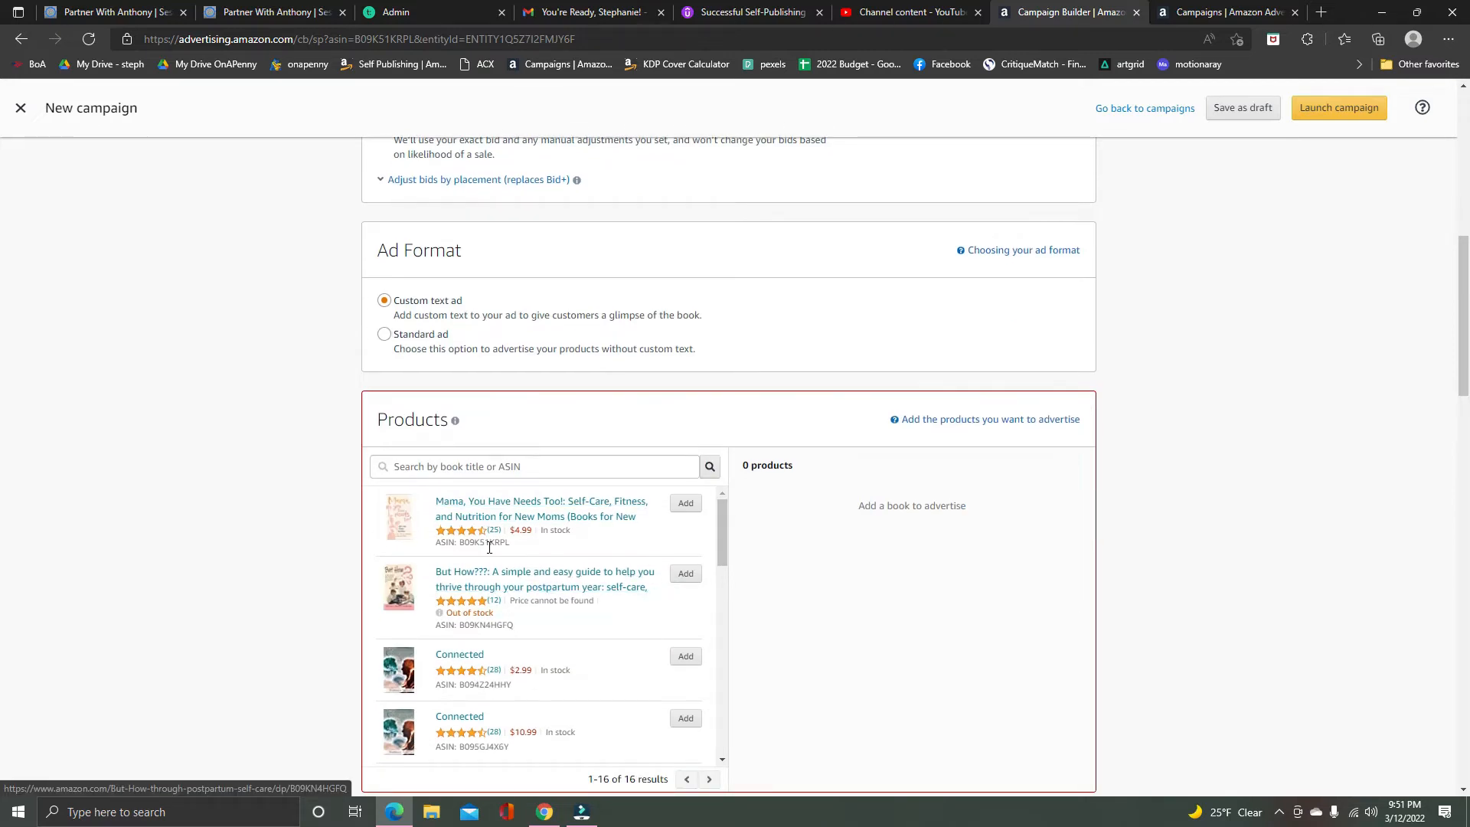
pyautogui.scroll(2, 513, 551)
pyautogui.click(384, 408)
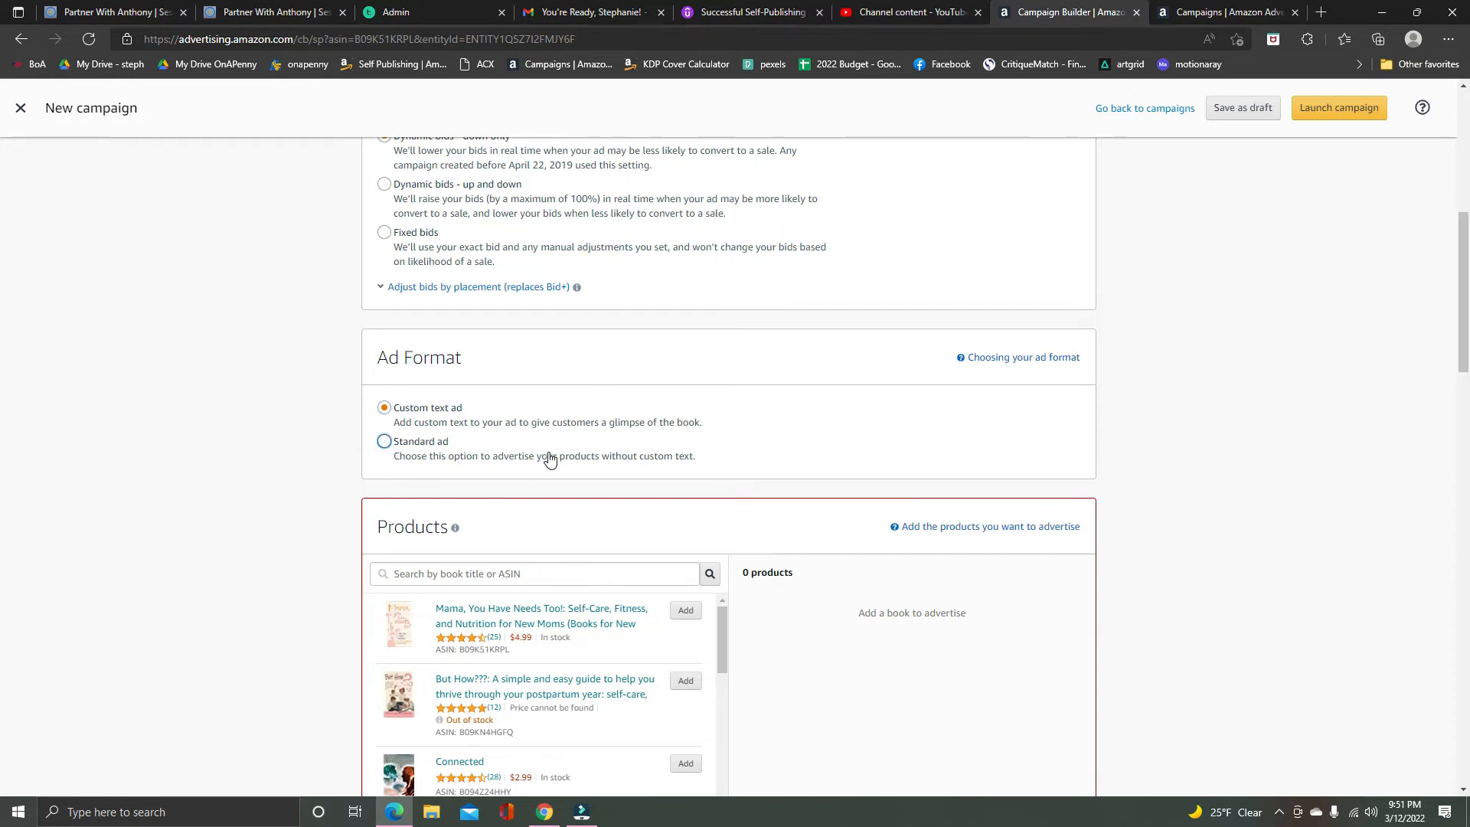
pyautogui.scroll(-2, 337, 483)
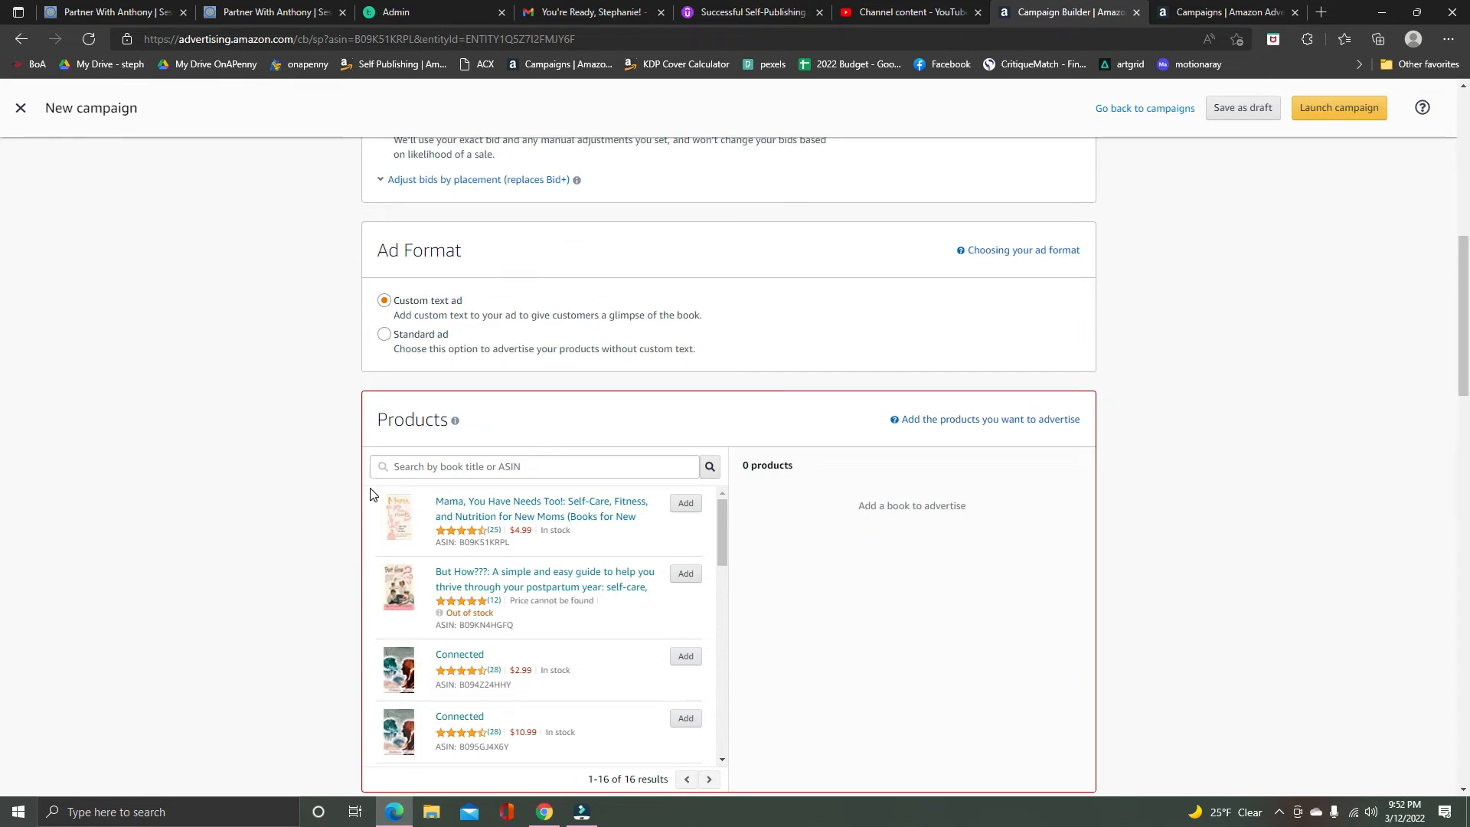
pyautogui.click(383, 333)
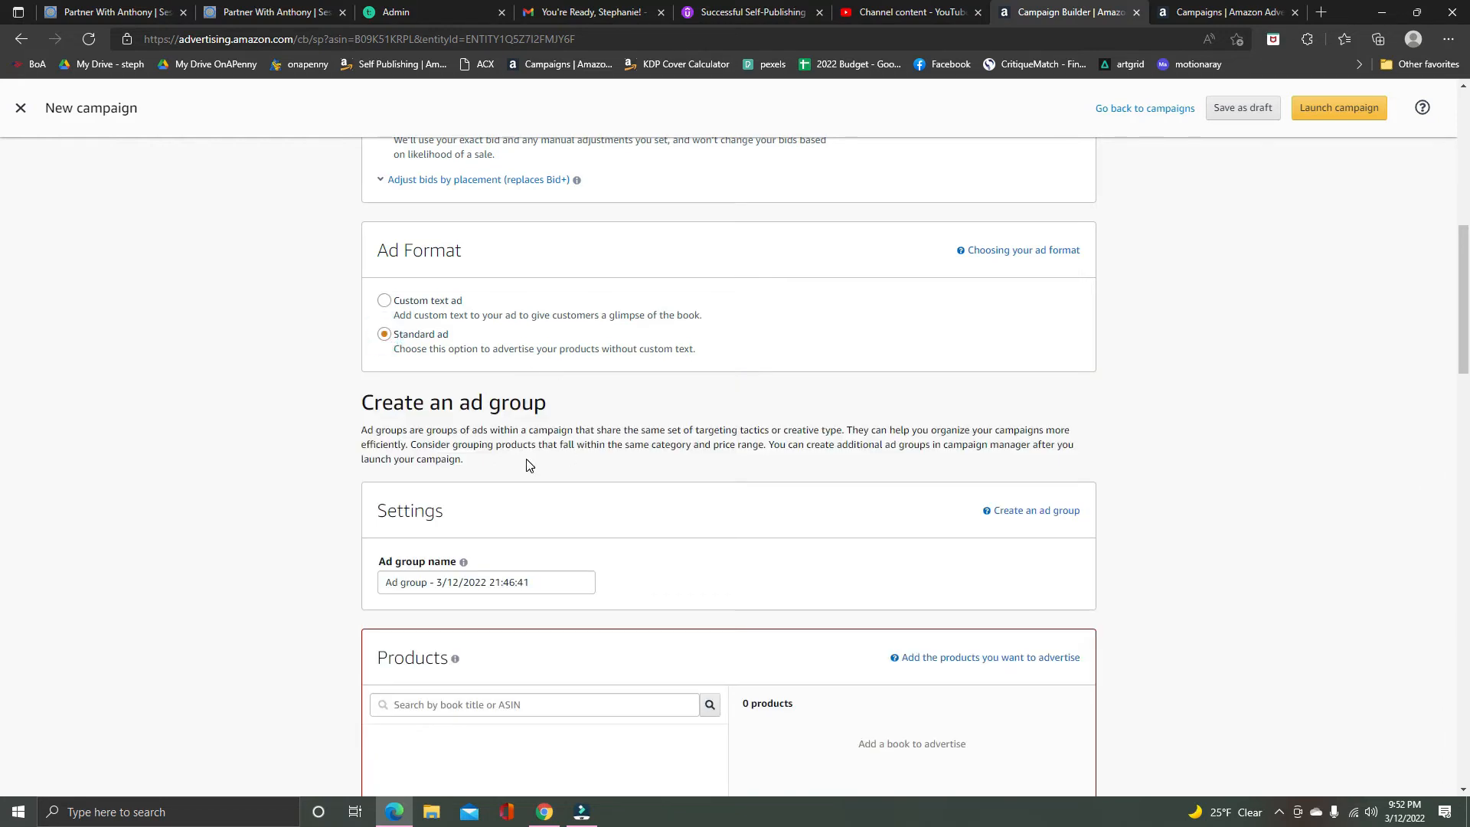
# Add the $14.69 paperback of "Mama, You Have Needs Too!" to the ad group's advertised products
pyautogui.scroll(-3, 624, 481)
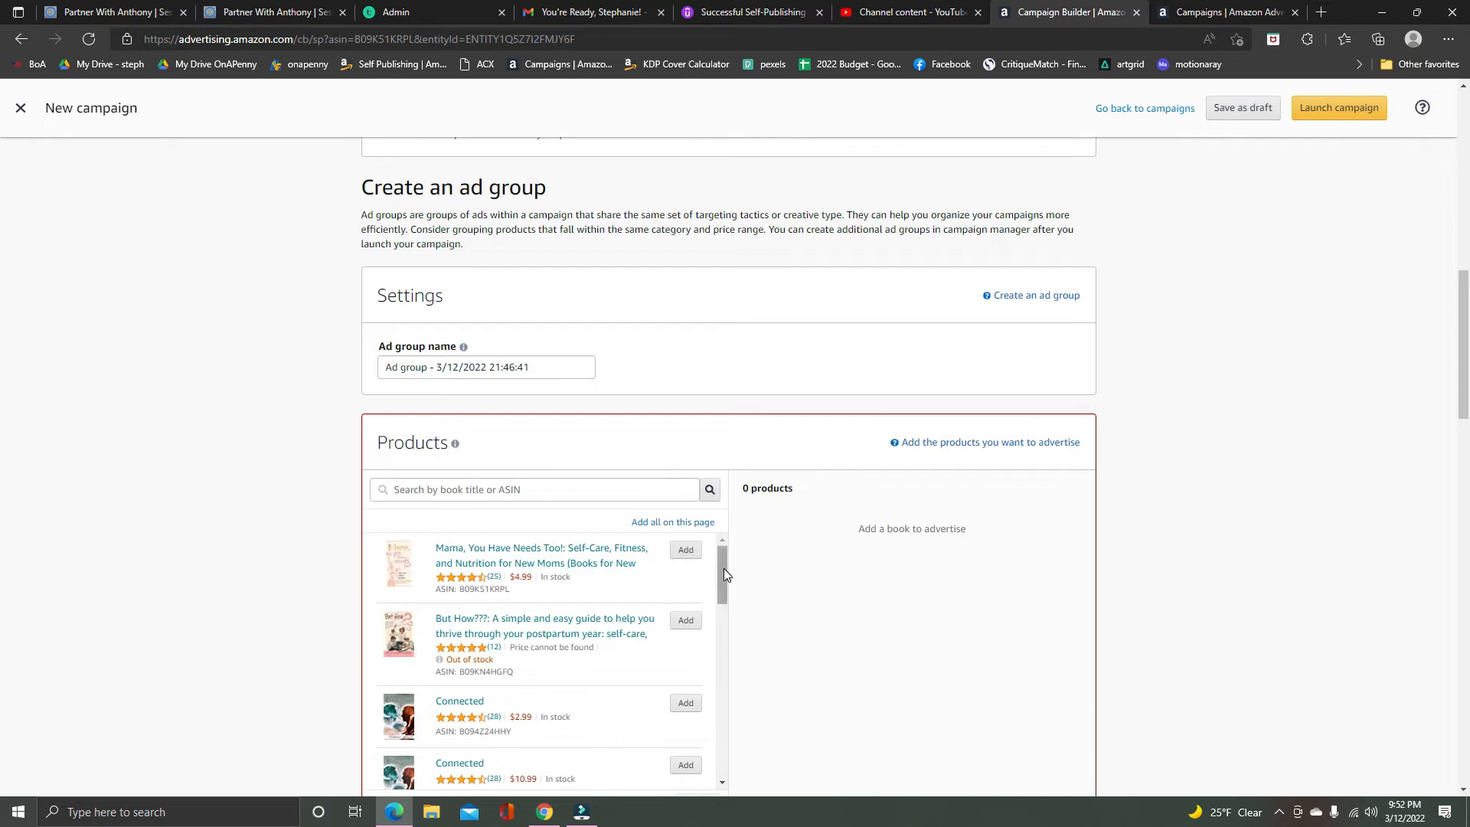
pyautogui.scroll(-1, 753, 584)
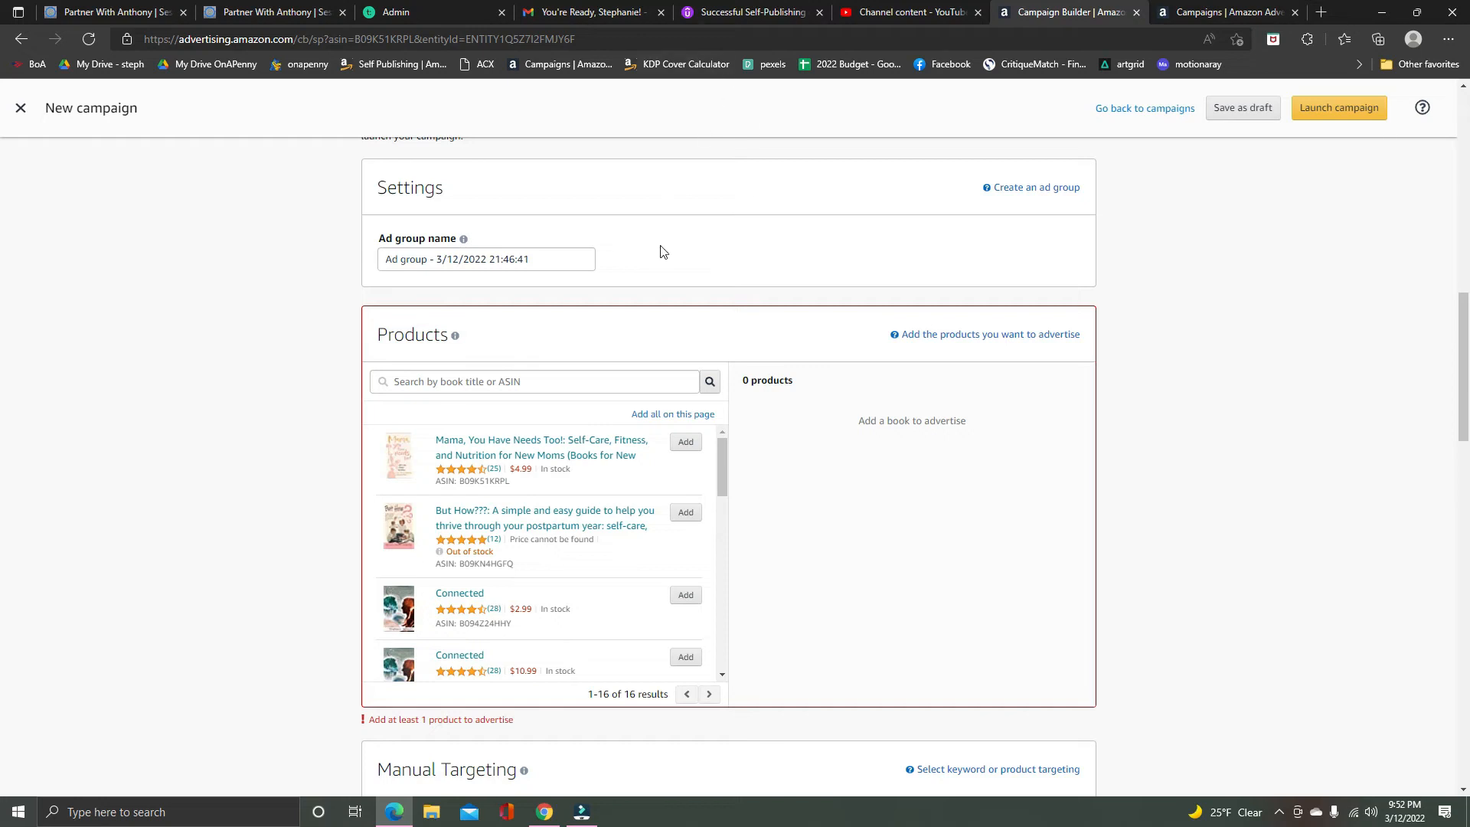
pyautogui.scroll(10, 722, 474)
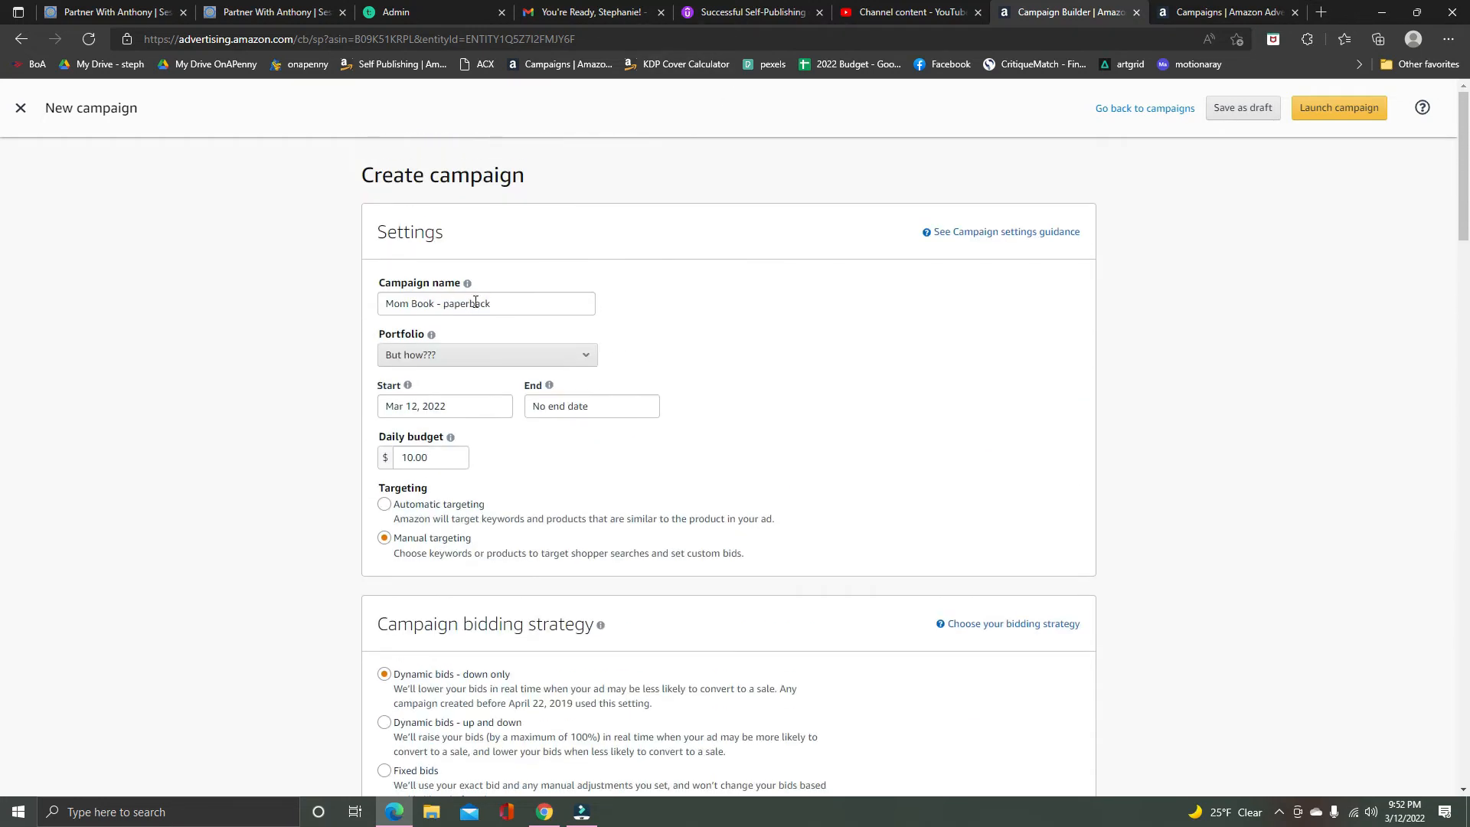
pyautogui.scroll(-10, 703, 407)
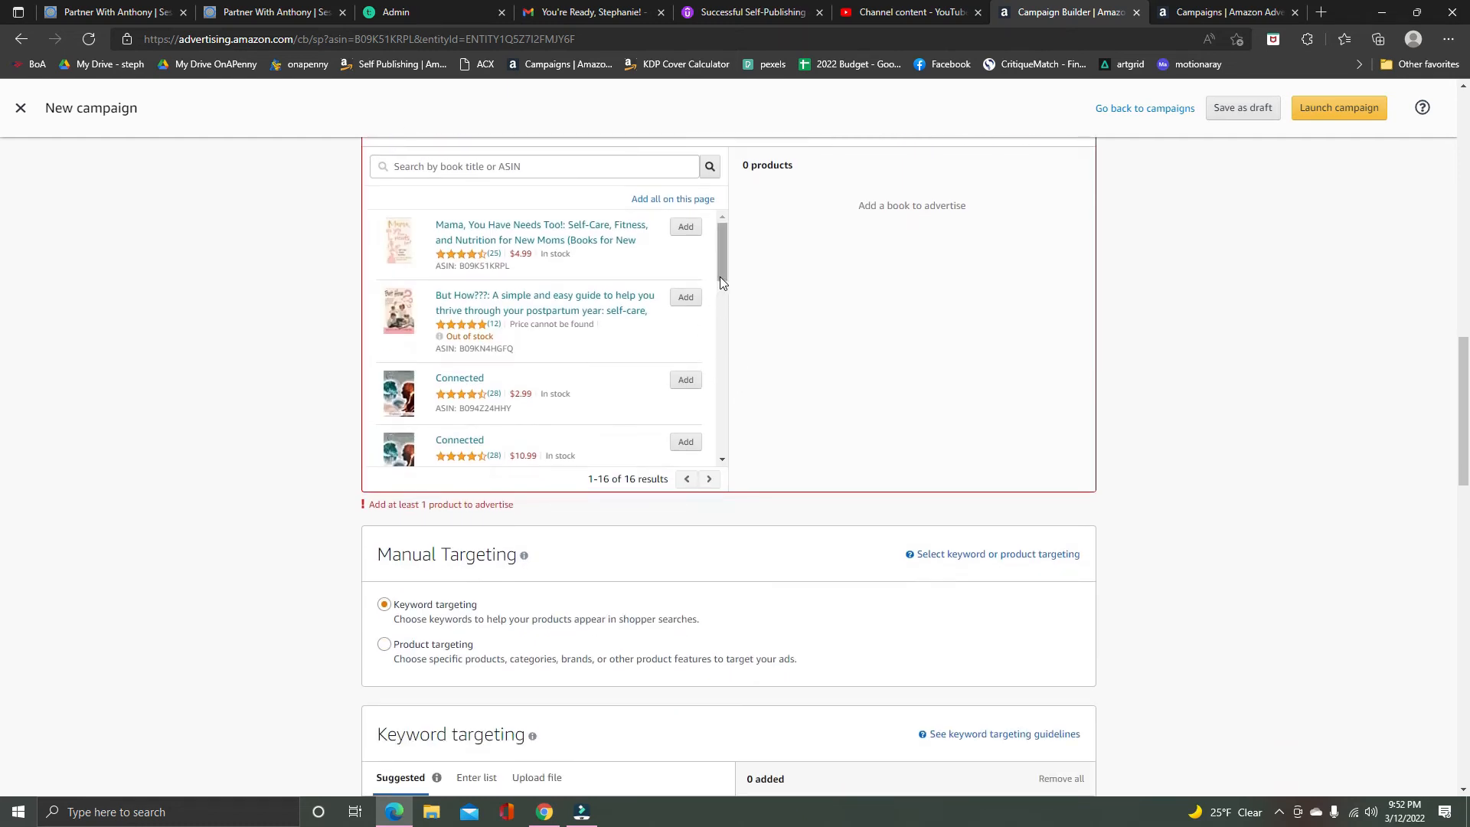
pyautogui.scroll(-5, 720, 277)
pyautogui.scroll(-3, 724, 394)
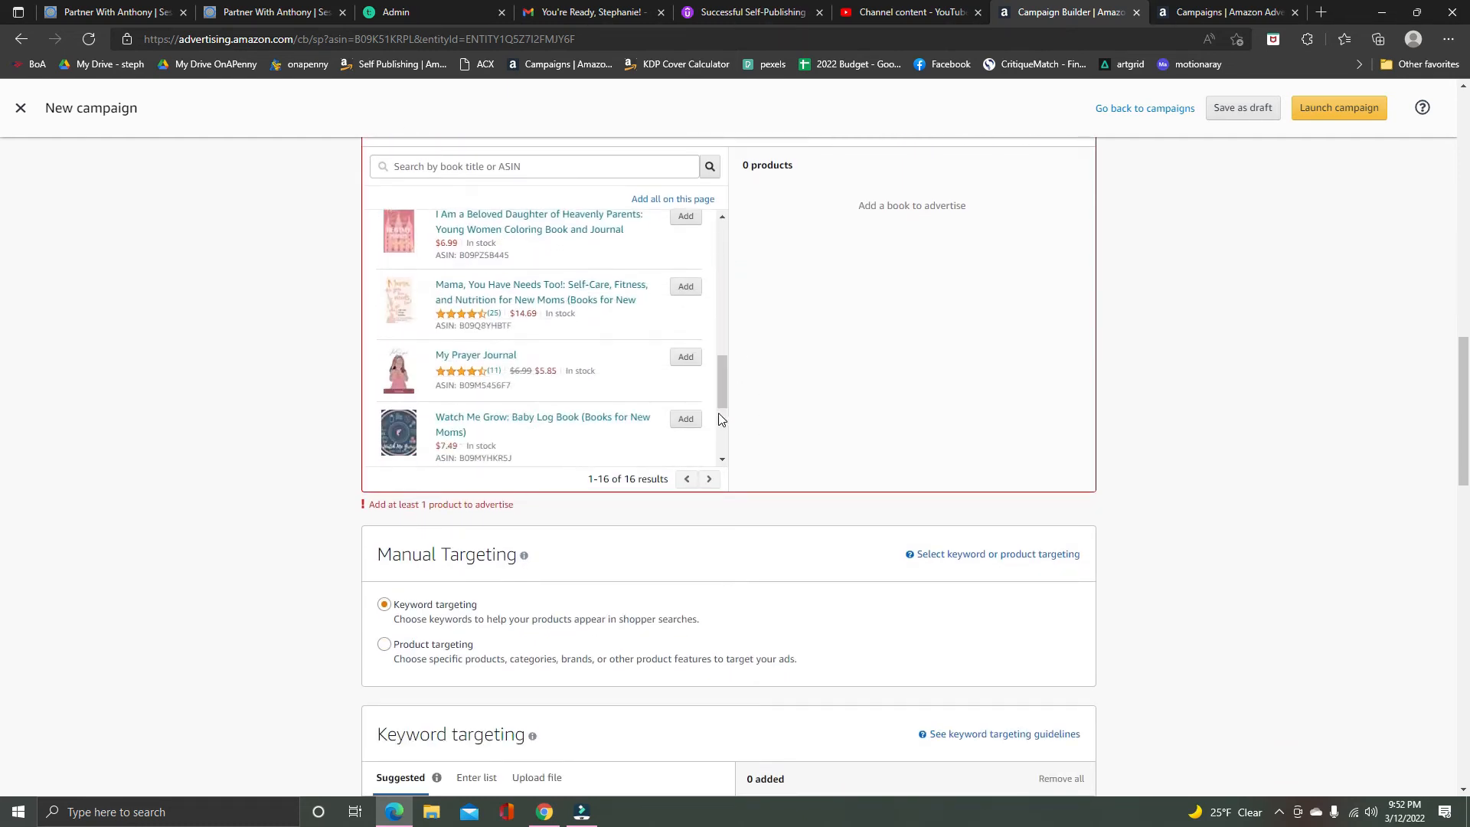
pyautogui.click(685, 286)
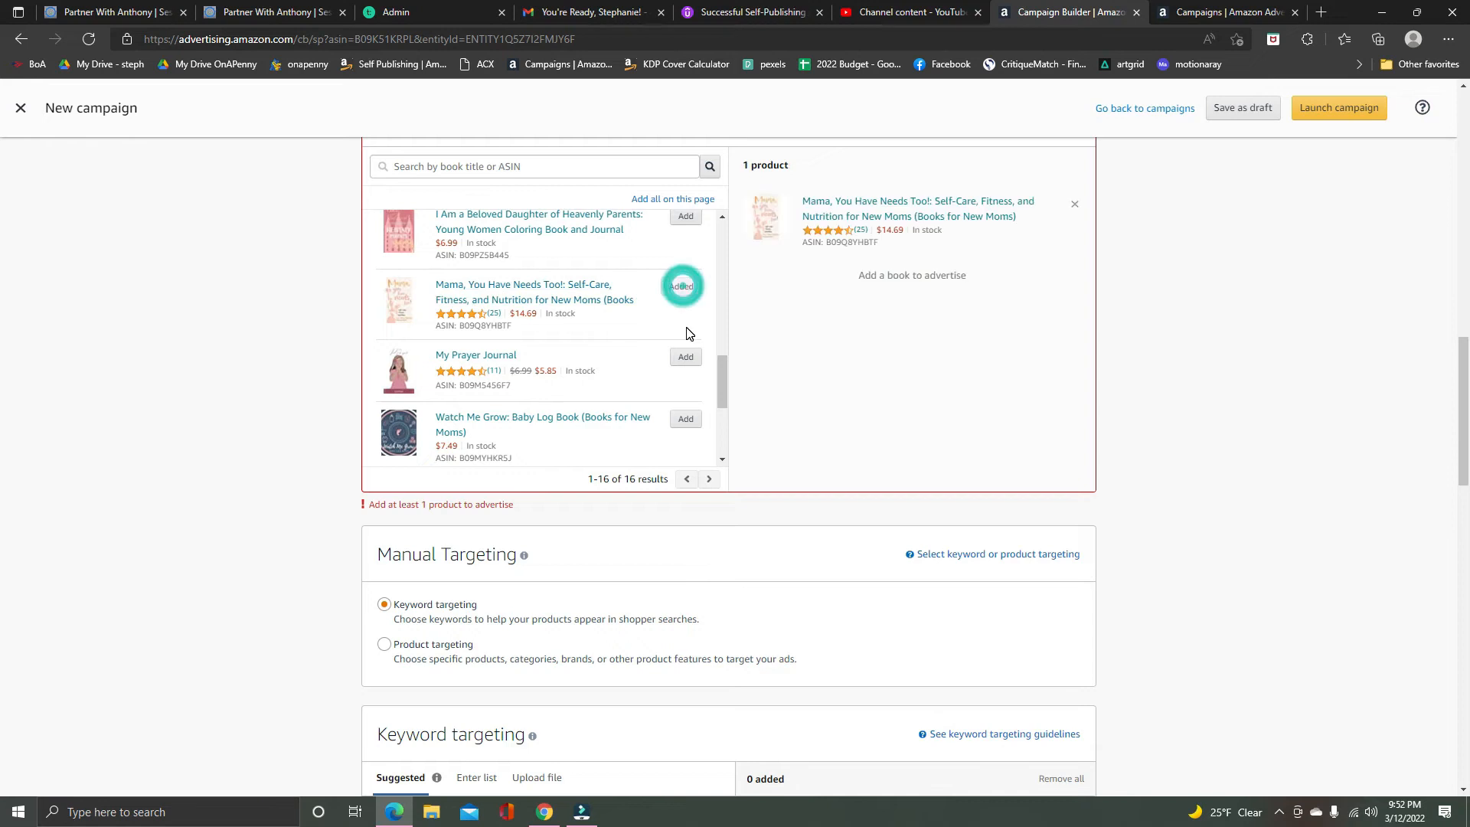
pyautogui.moveTo(724, 392)
pyautogui.mouseDown()
pyautogui.moveTo(727, 246)
pyautogui.moveTo(723, 368)
pyautogui.mouseUp()
pyautogui.scroll(-1, 786, 375)
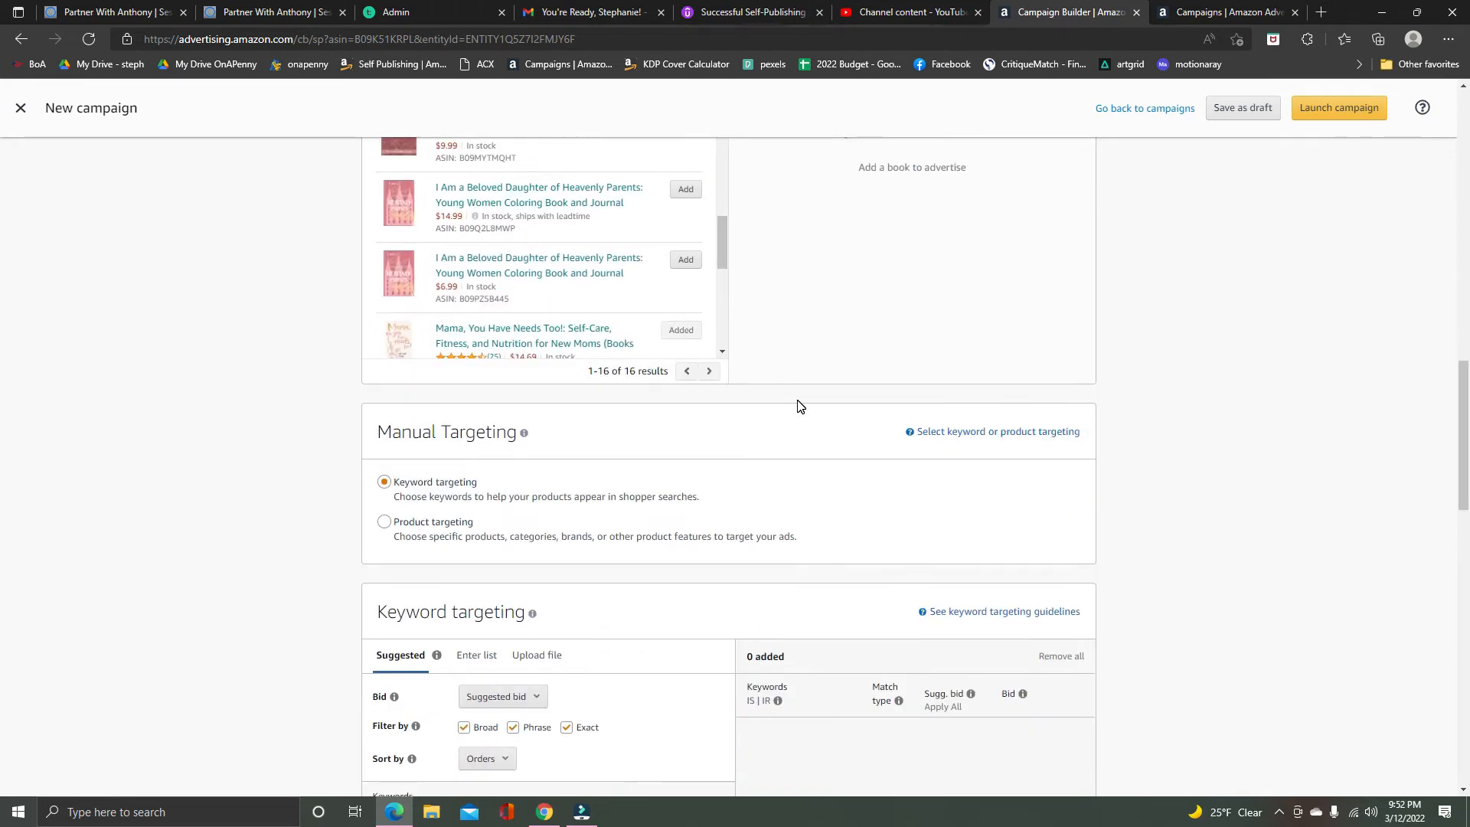
# Keep Keyword targeting as the manual targeting type and switch to entering an own keyword list
pyautogui.scroll(1, 814, 353)
pyautogui.scroll(-1, 765, 428)
pyautogui.scroll(-2, 411, 482)
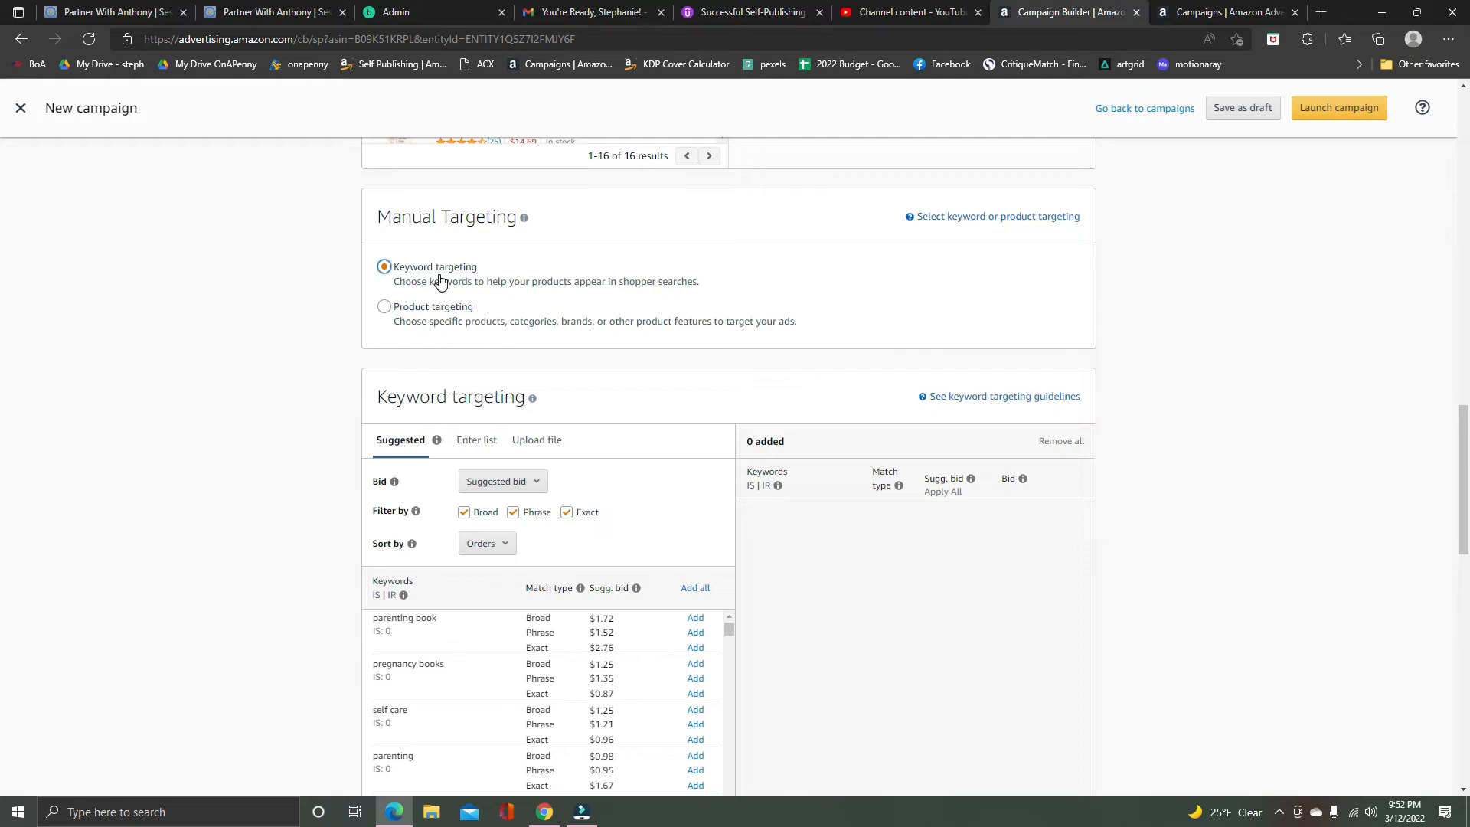
pyautogui.scroll(-1, 374, 506)
pyautogui.scroll(-1, 375, 506)
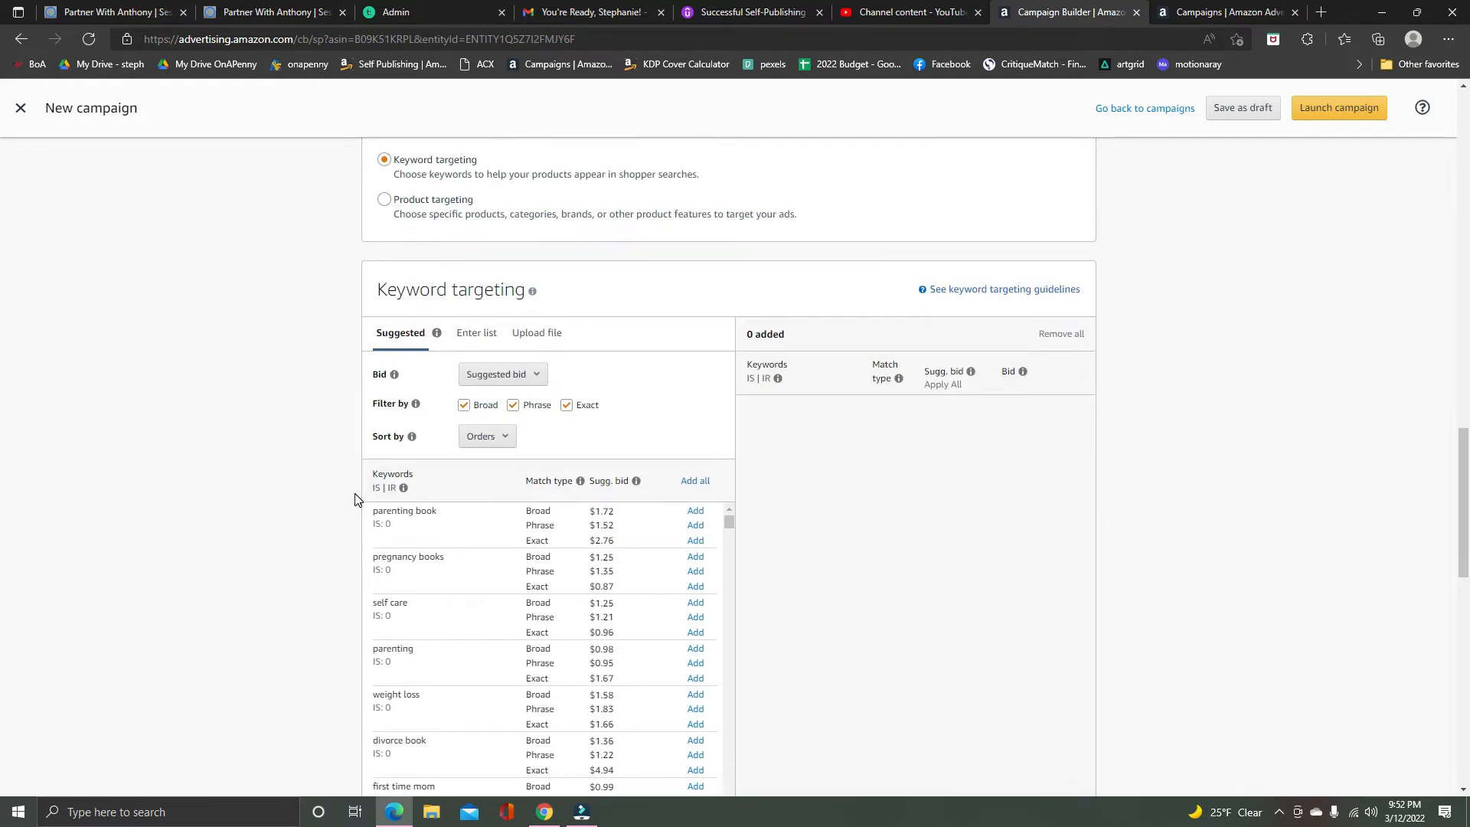
pyautogui.click(483, 341)
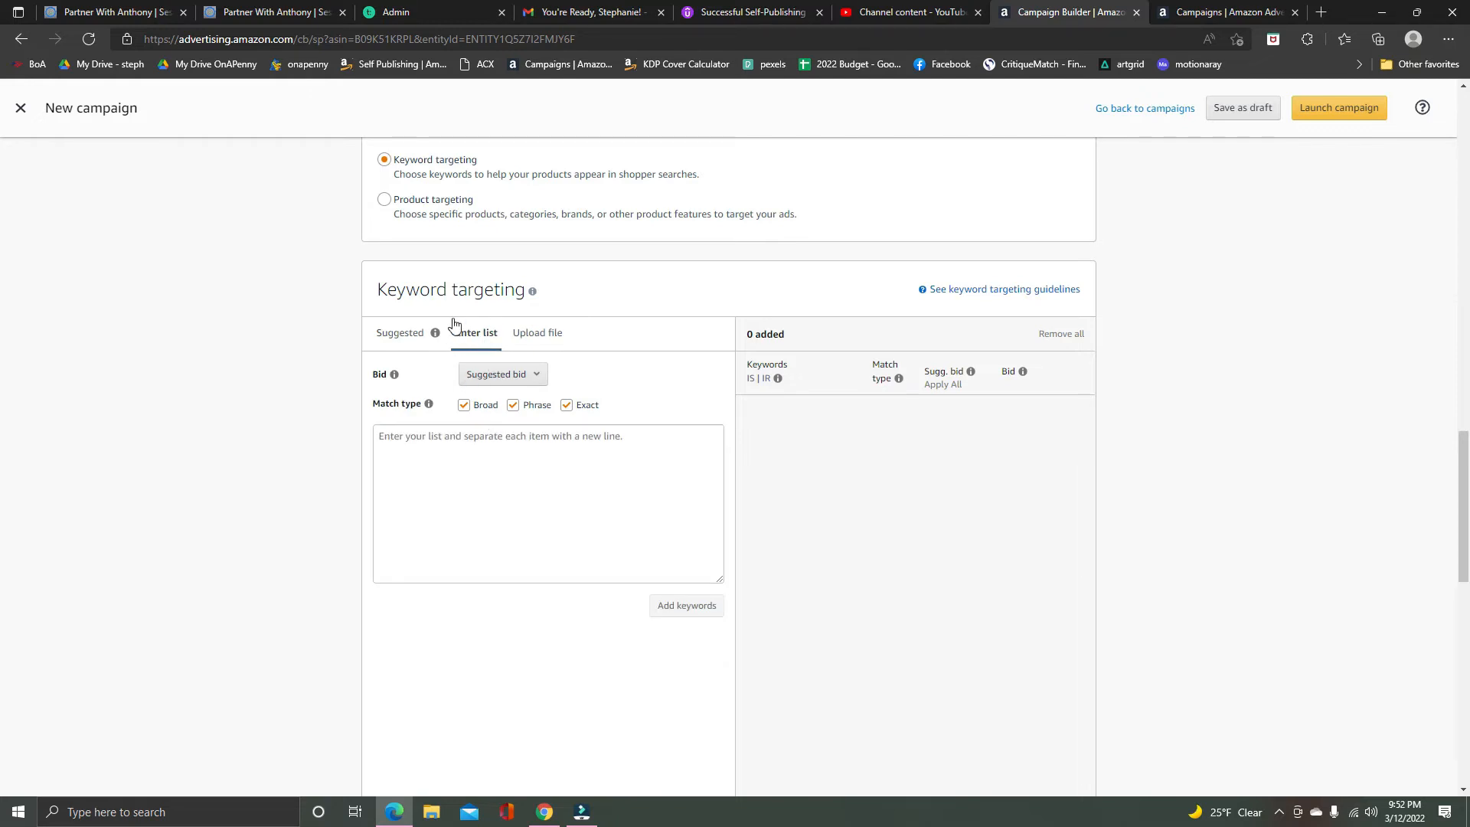
pyautogui.click(387, 438)
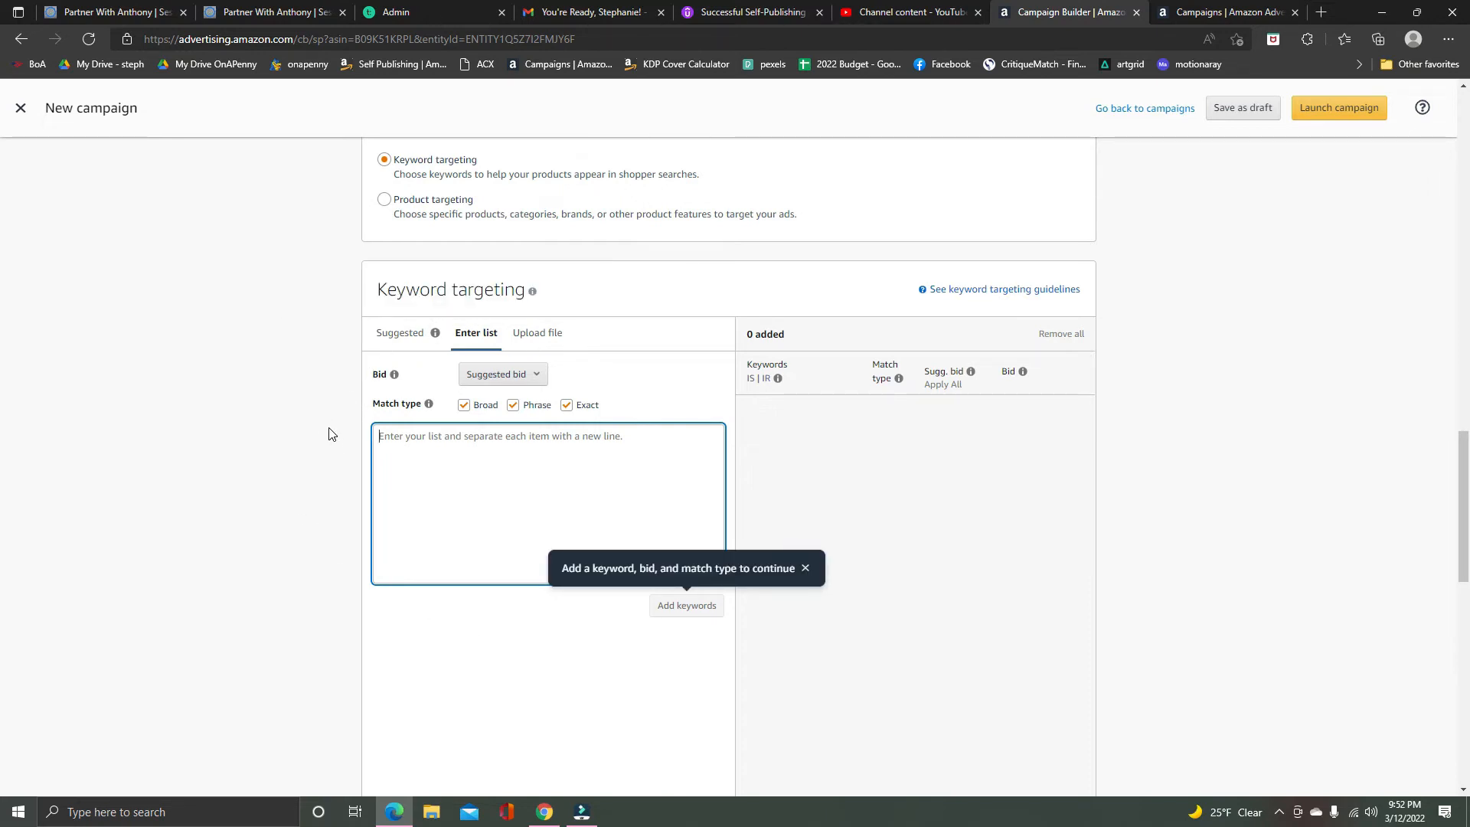
pyautogui.click(426, 441)
pyautogui.click(805, 568)
pyautogui.click(414, 438)
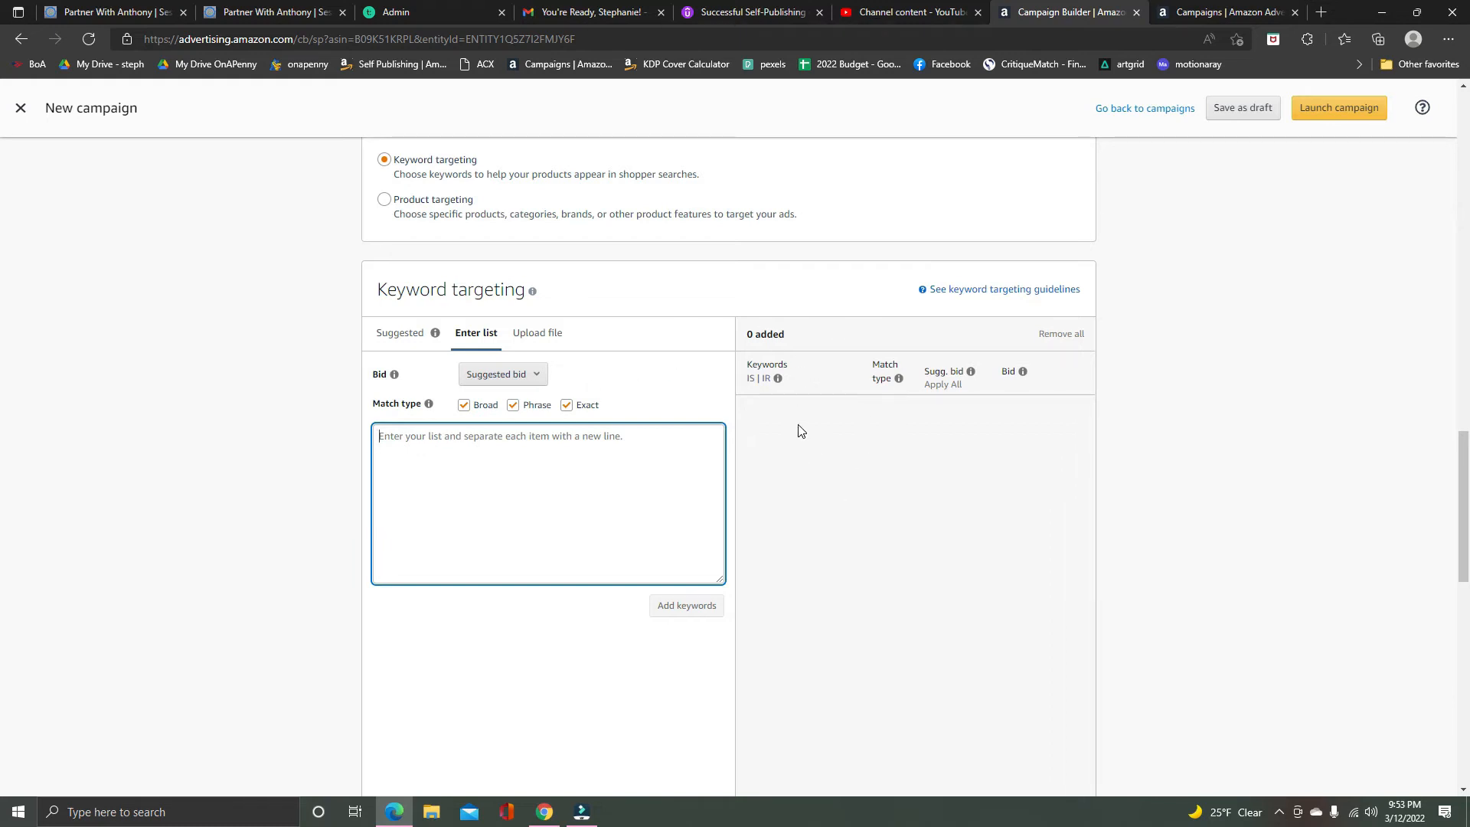
# Limit the keyword match type to Exact by excluding Phrase and Broad
pyautogui.click(512, 405)
pyautogui.click(464, 405)
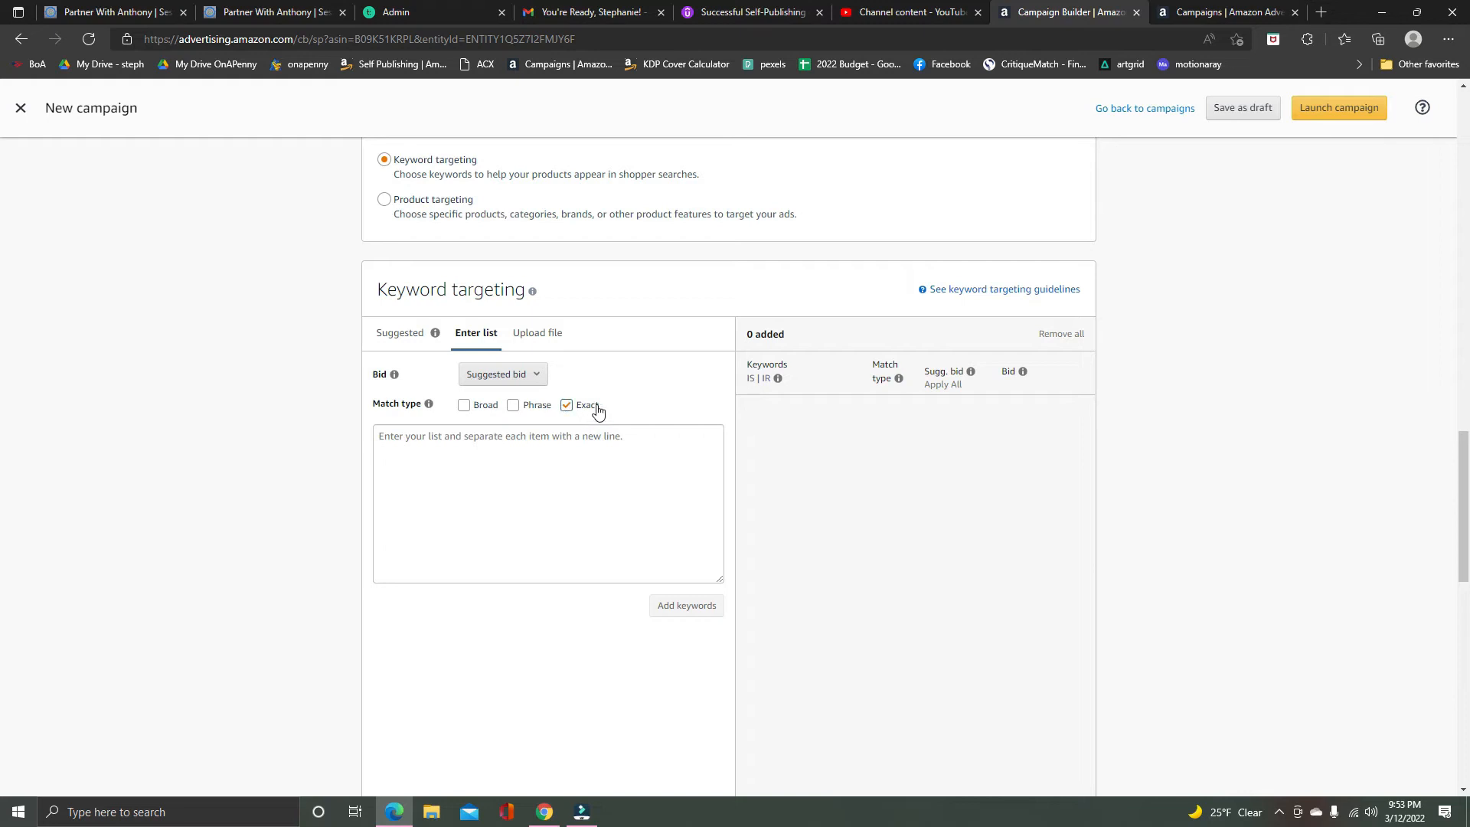
pyautogui.click(455, 457)
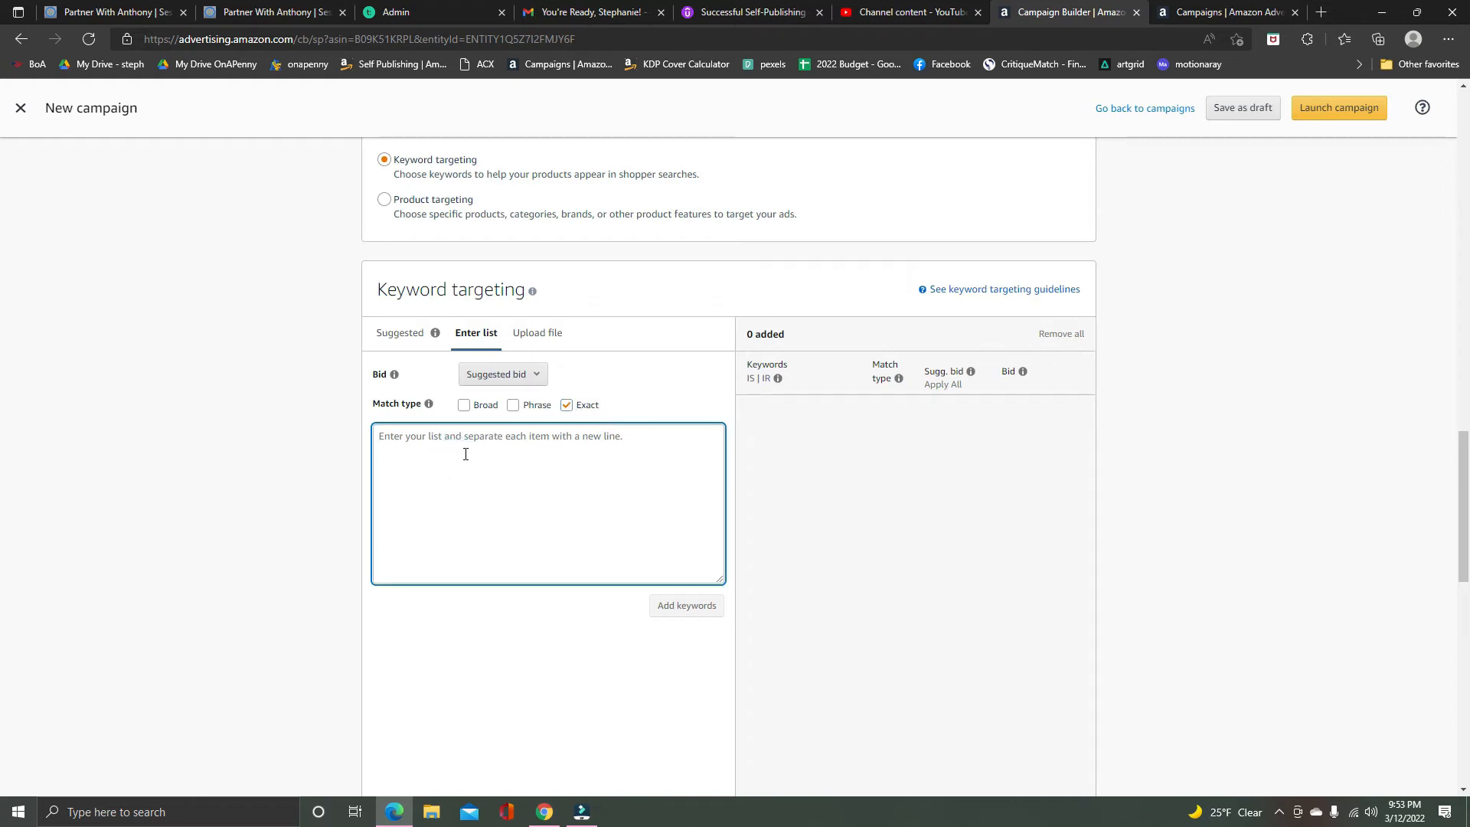
pyautogui.click(777, 379)
# List the keywords postpartum, postpartum health, postpartum fitness, mom books for new moms and self care for new moms
pyautogui.click(624, 435)
pyautogui.click(624, 435)
pyautogui.scroll(-2, 898, 421)
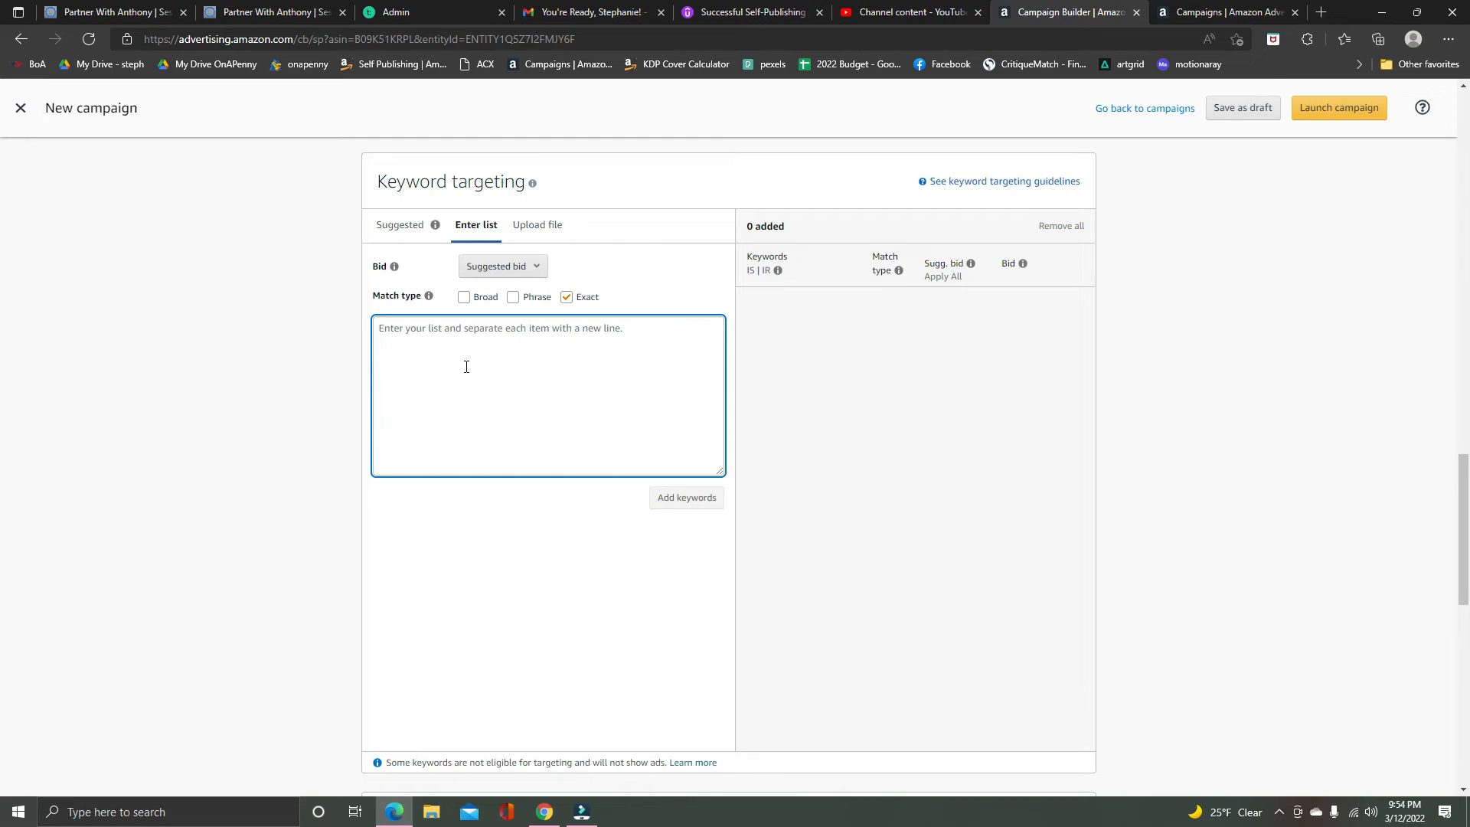
pyautogui.write('pos')
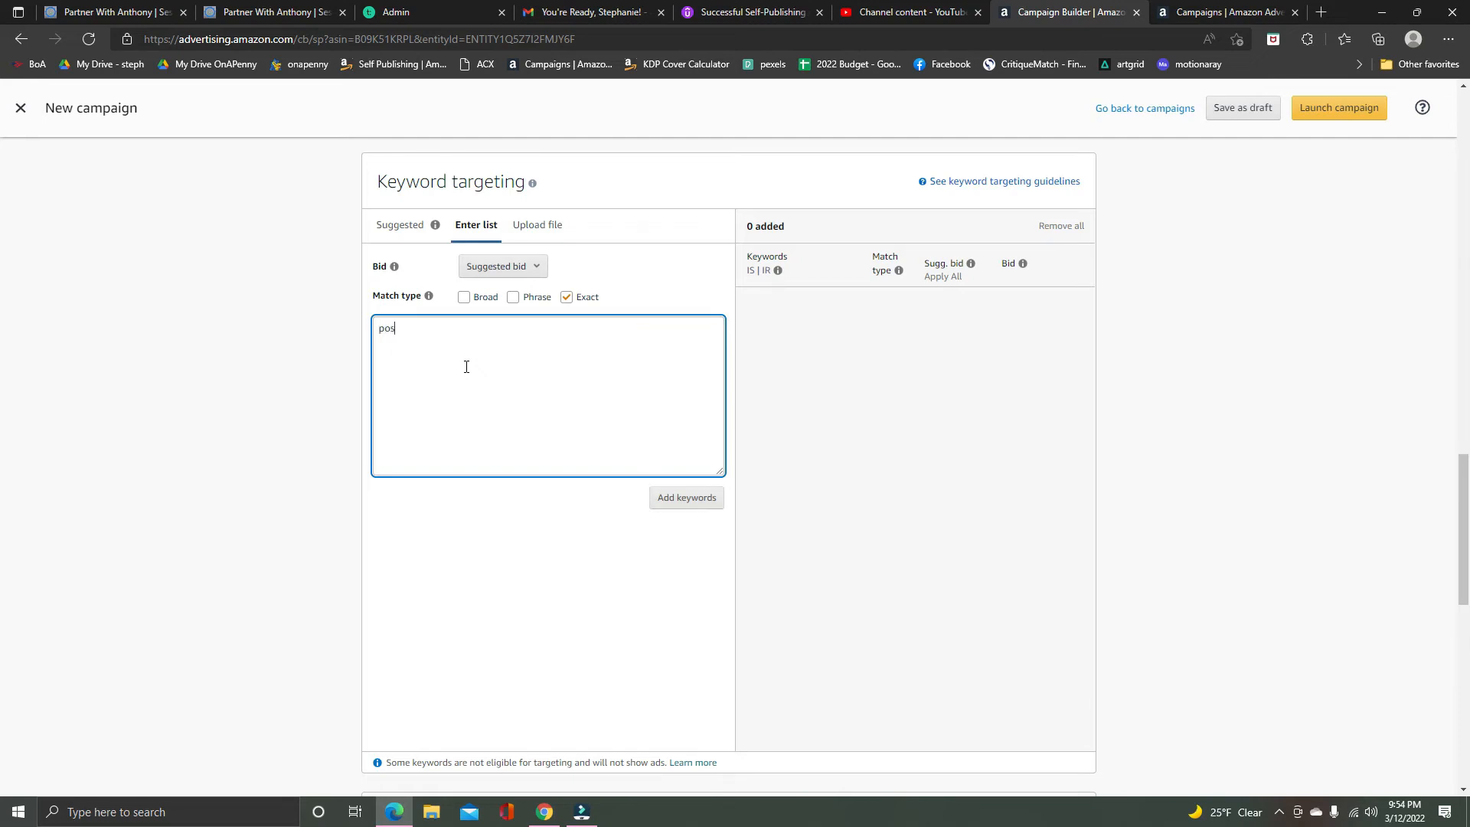
pyautogui.write('tpartu')
pyautogui.press('BackSpace')
pyautogui.write('tum')
pyautogui.press('Return')
pyautogui.write('postpartum health postpartum fitness')
pyautogui.press('Return')
pyautogui.write('mo')
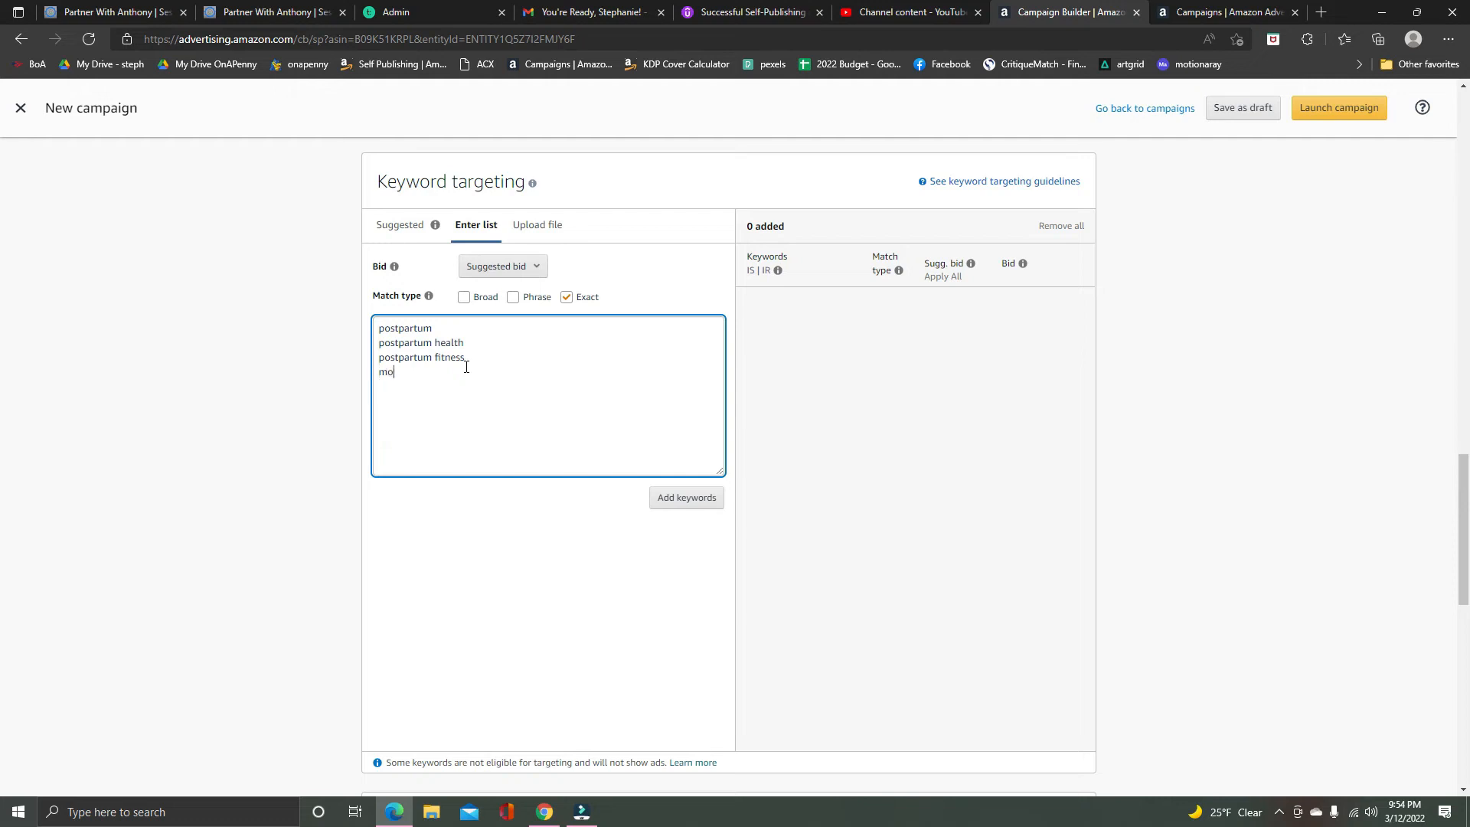
pyautogui.write('m books fo')
pyautogui.press('BackSpace')
pyautogui.press('BackSpace')
pyautogui.write('books for n')
pyautogui.write('ew mom')
pyautogui.write('new mom')
pyautogui.write(' car')
pyautogui.write('e')
pyautogui.press('BackSpace')
pyautogui.press('BackSpace')
pyautogui.press('BackSpace')
pyautogui.press('BackSpace')
pyautogui.write('se')
pyautogui.press('BackSpace')
pyautogui.press('BackSpace')
pyautogui.press('BackSpace')
pyautogui.press('BackSpace')
pyautogui.press('BackSpace')
pyautogui.press('BackSpace')
pyautogui.press('BackSpace')
pyautogui.press('BackSpace')
pyautogui.press('BackSpace')
pyautogui.write('self care for new moms')
# Add the listed keywords at suggested bids, with $0.75 for "postpartum health", and remove them all from the ad group
pyautogui.click(674, 509)
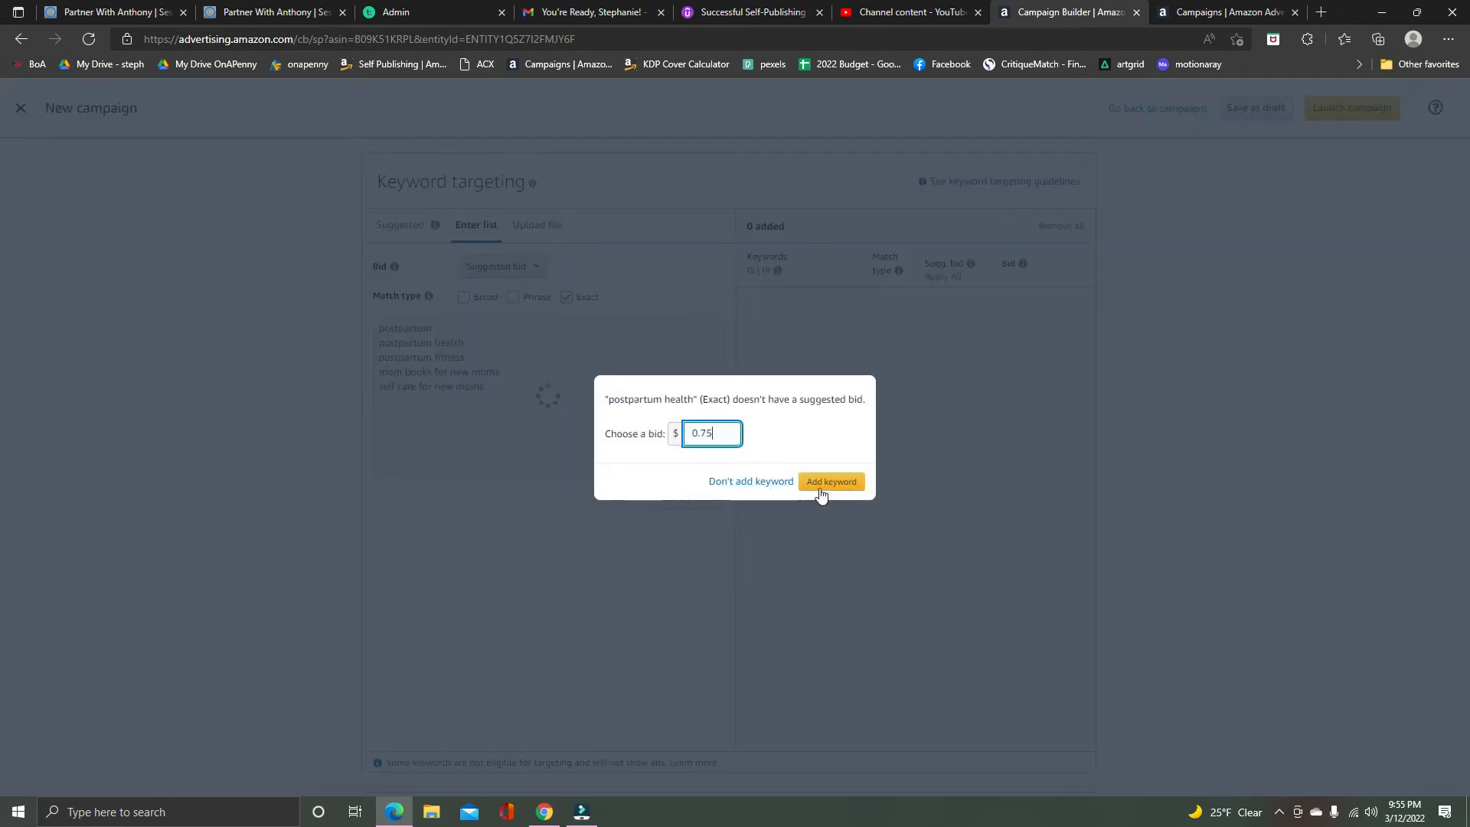
pyautogui.click(813, 481)
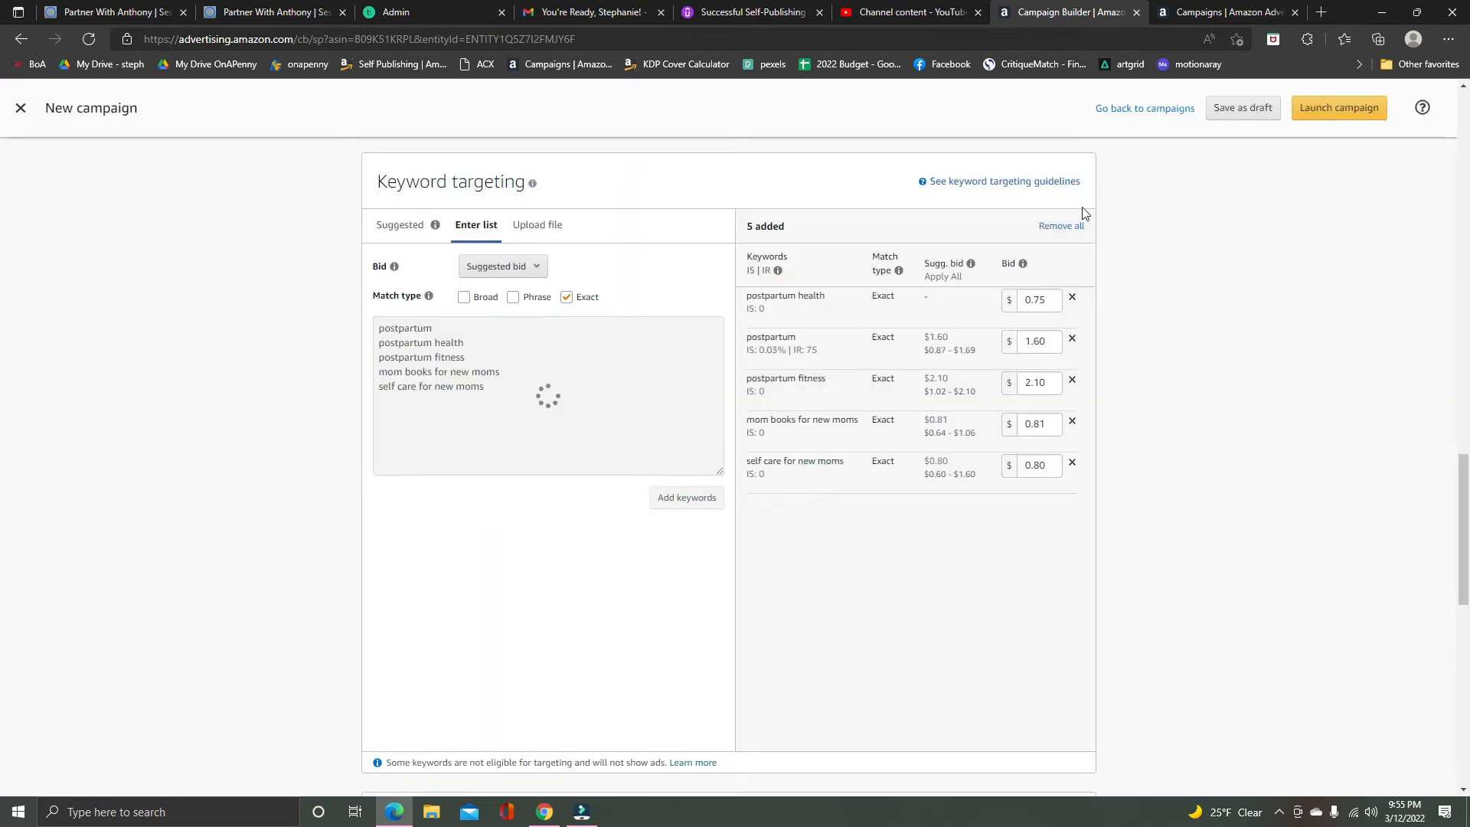
pyautogui.click(1060, 226)
# Enter a keyword list of self care for new moms, postpartum fitness and books for new moms
pyautogui.click(441, 353)
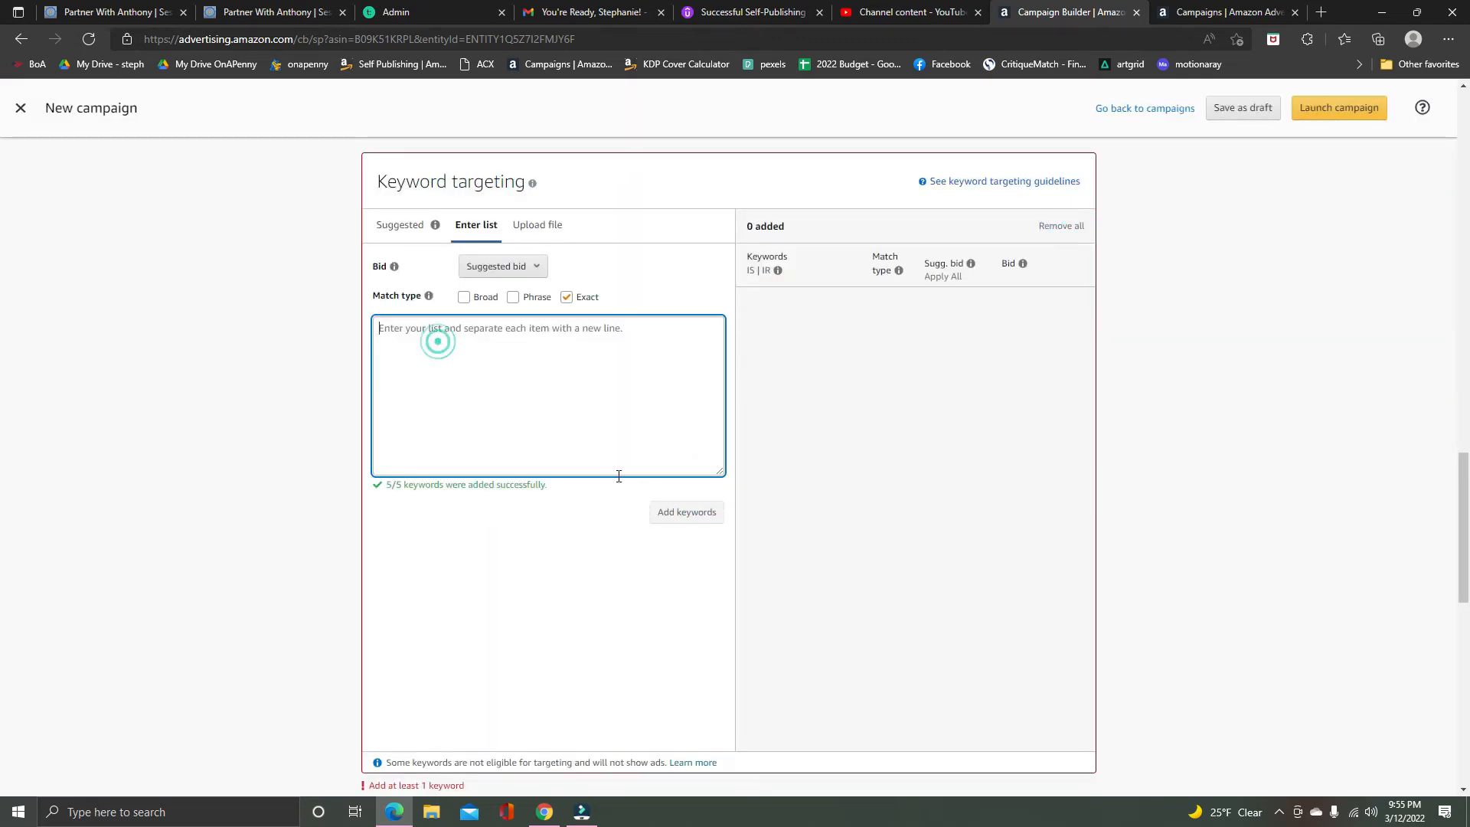
pyautogui.write('s')
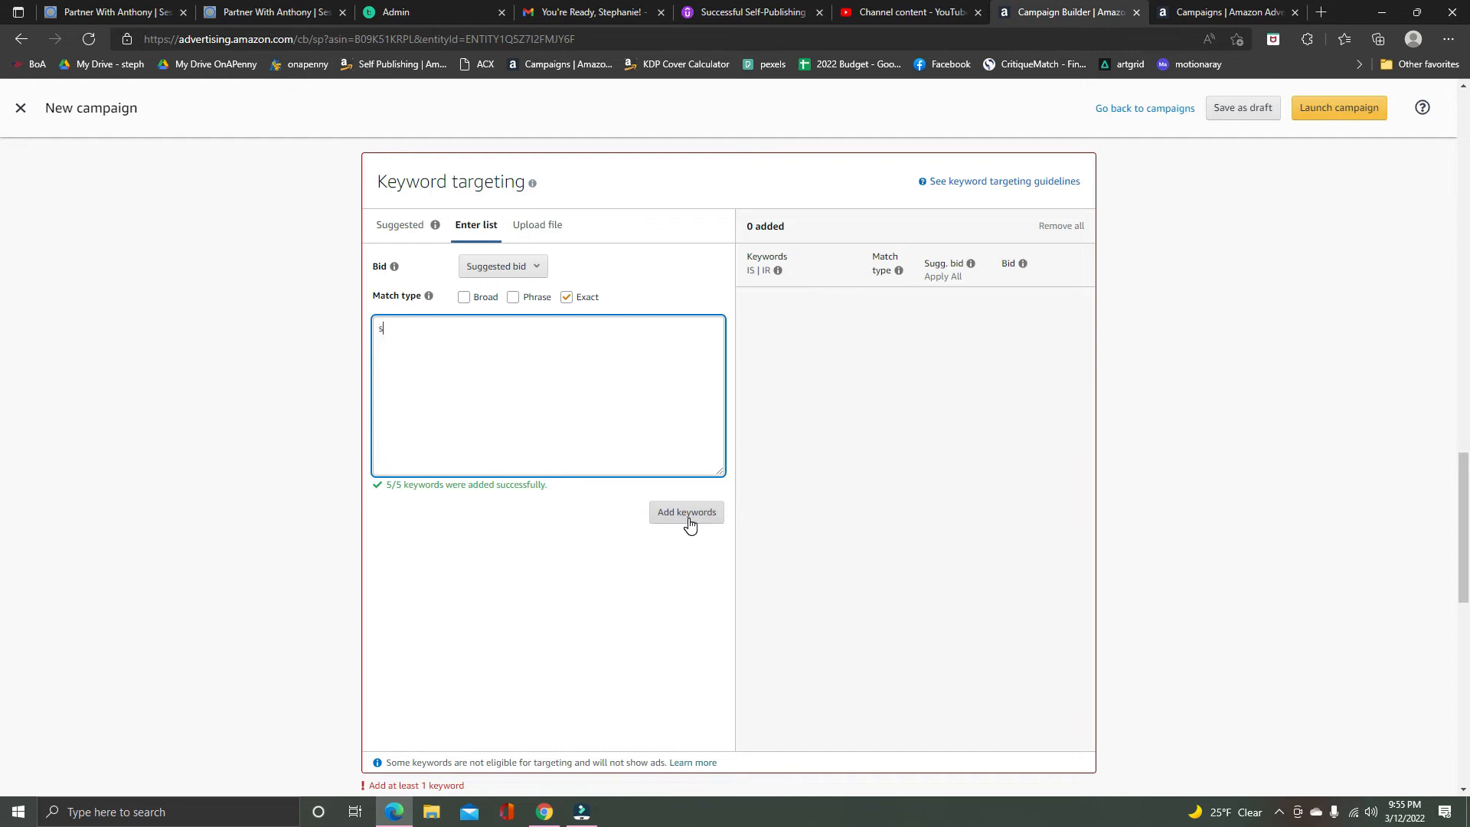
pyautogui.write('elf care for new moms')
pyautogui.press('Return')
pyautogui.write('oms postpartum fitness books for new moms')
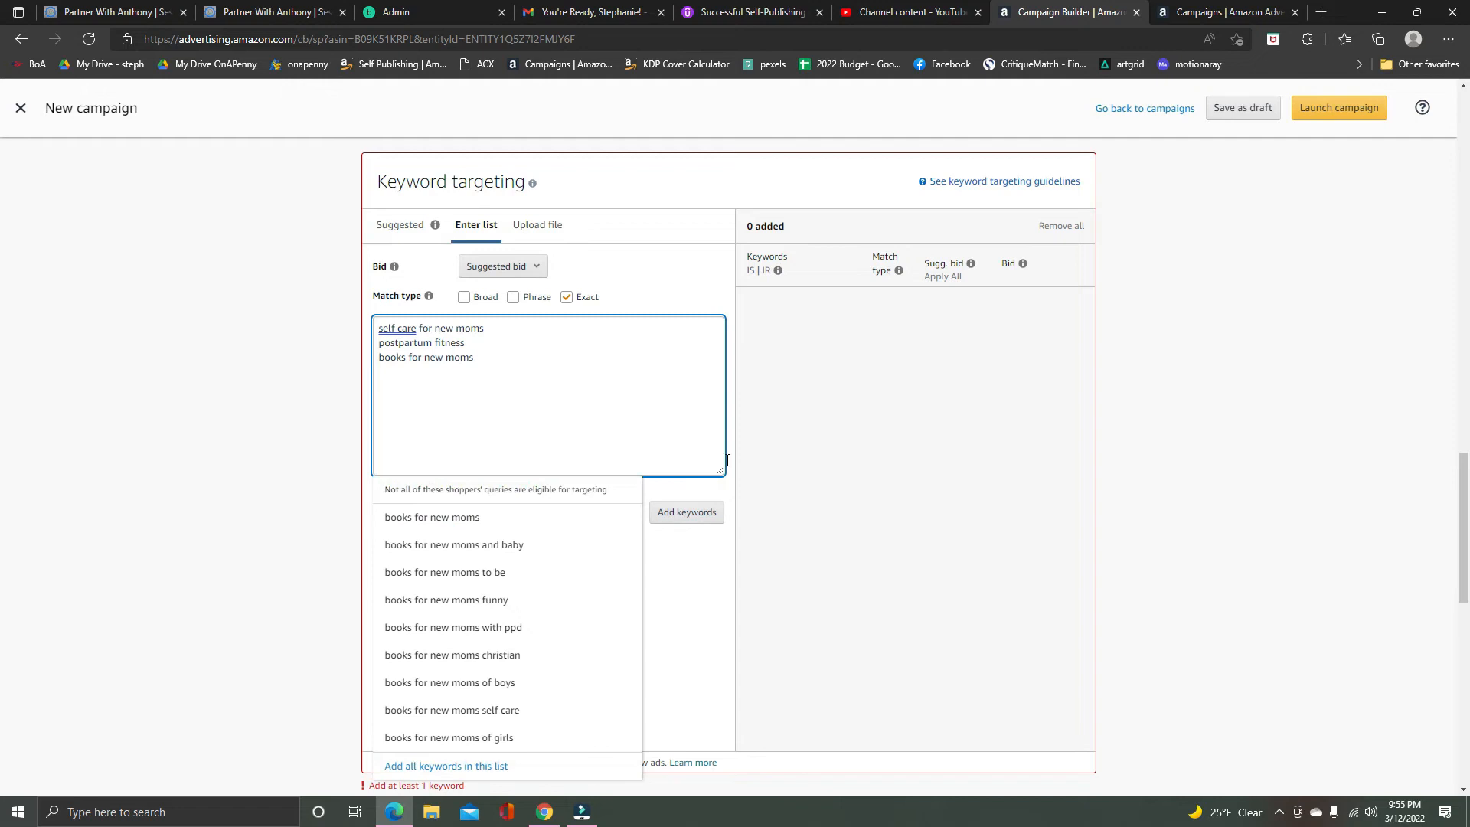
# Set a custom bid of $0.10 and add the three listed keywords as exact matches
pyautogui.click(528, 267)
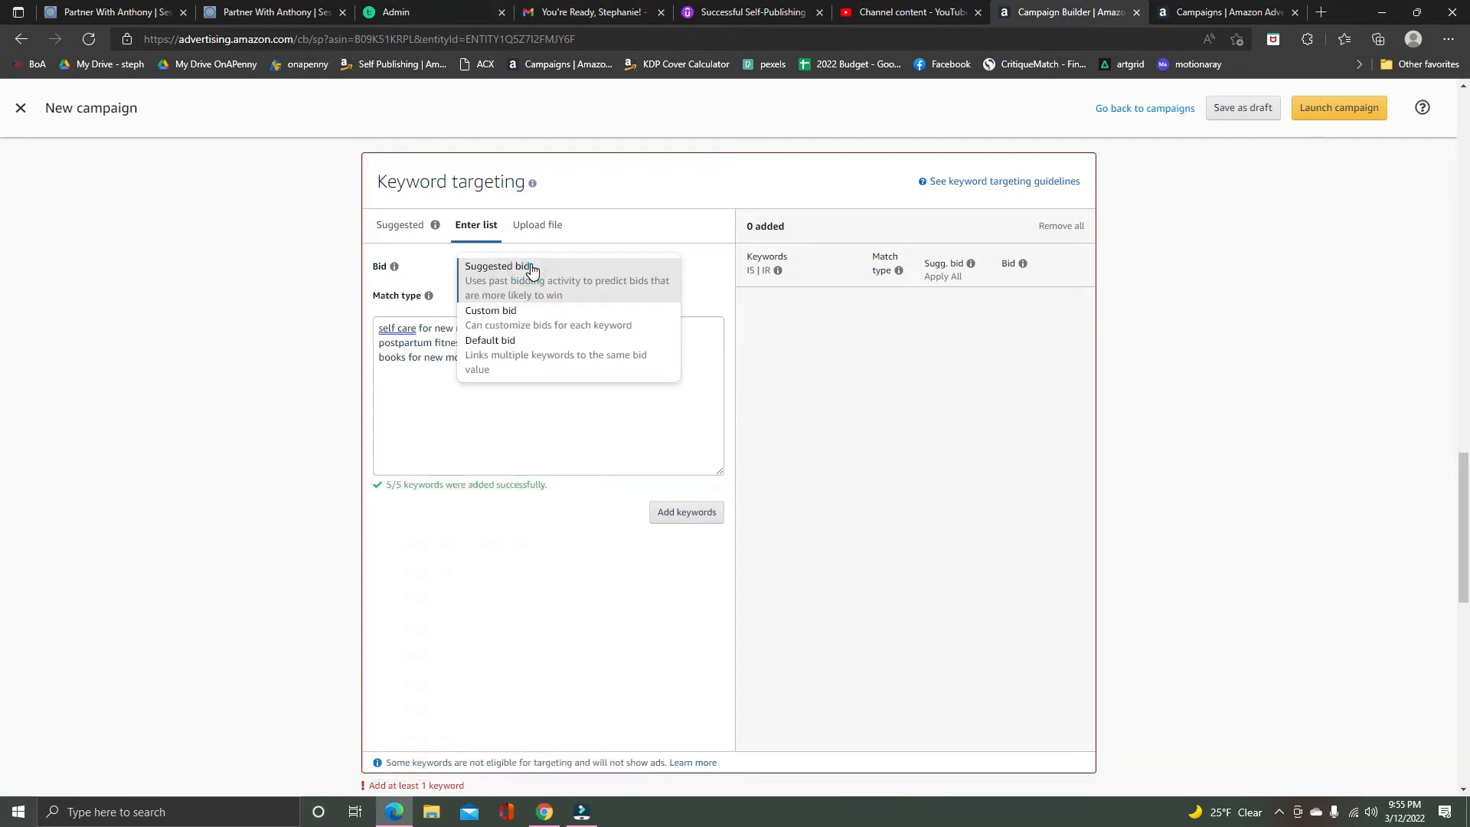
pyautogui.click(554, 317)
pyautogui.moveTo(586, 267); pyautogui.dragTo(563, 267)
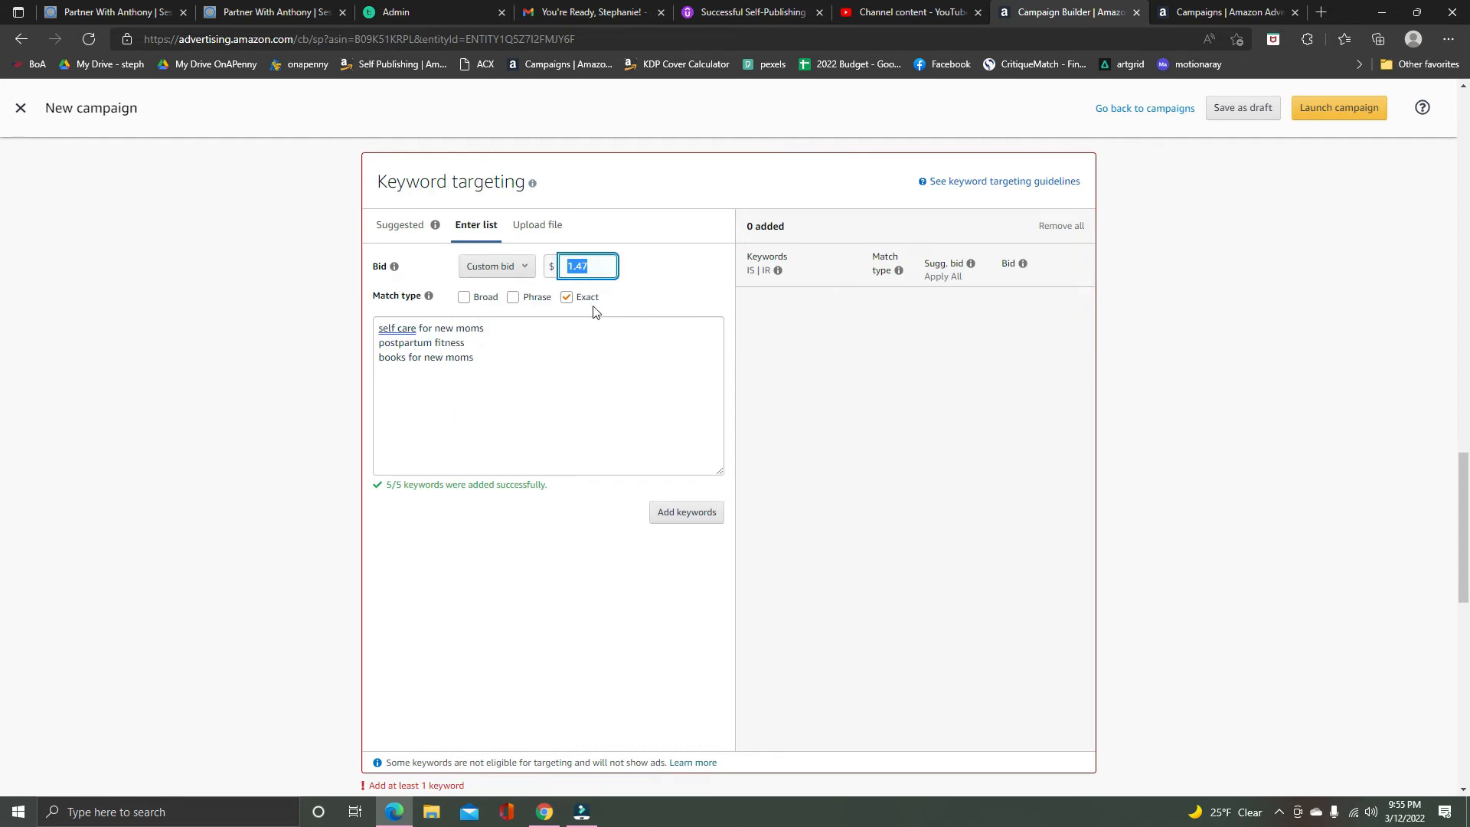
pyautogui.write('.1')
pyautogui.click(687, 511)
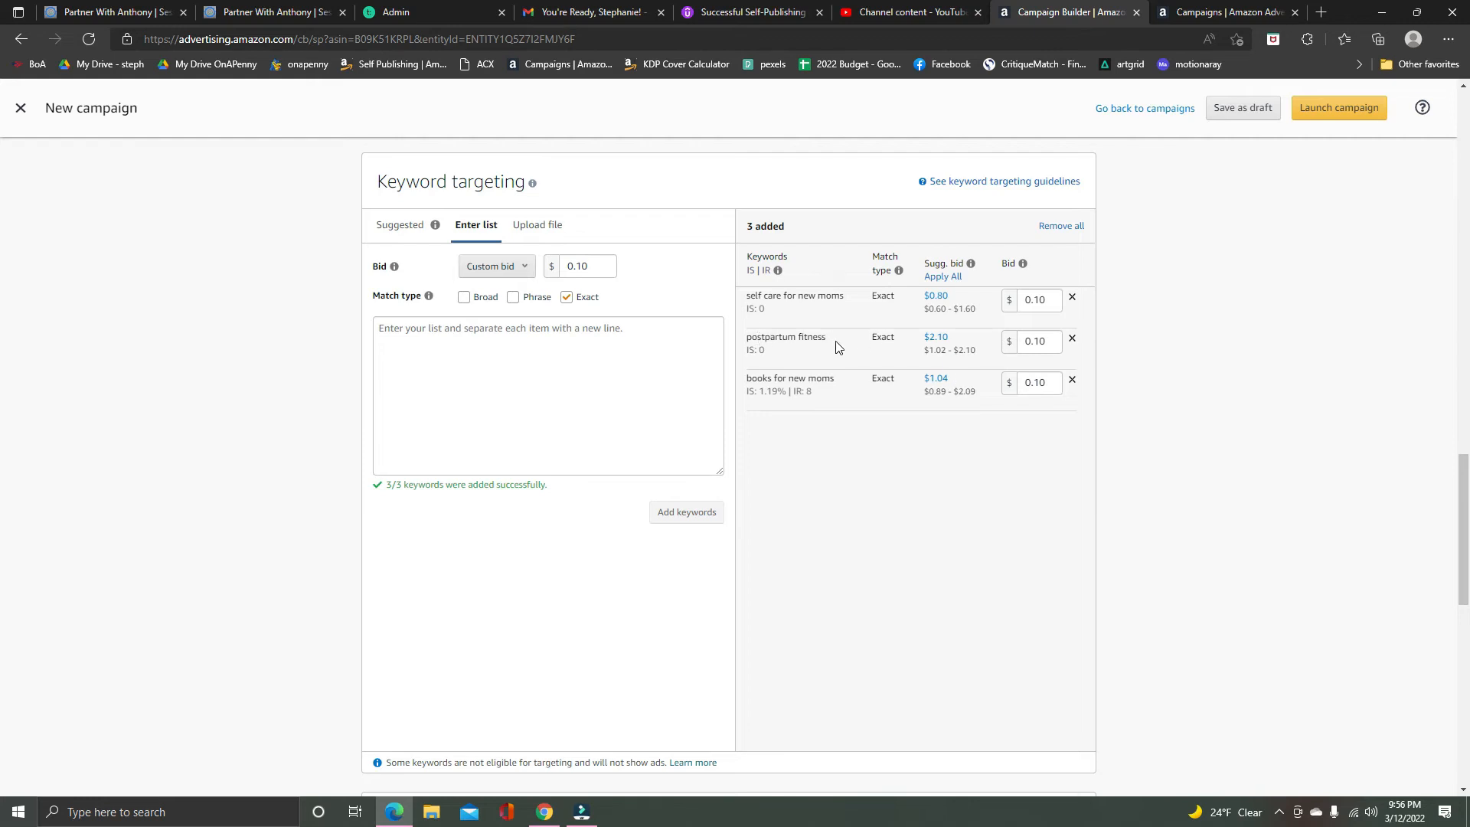
# Review the added keywords' bids and the rest of the campaign form, including negative keyword targeting
pyautogui.click(948, 336)
pyautogui.scroll(-12, 1048, 540)
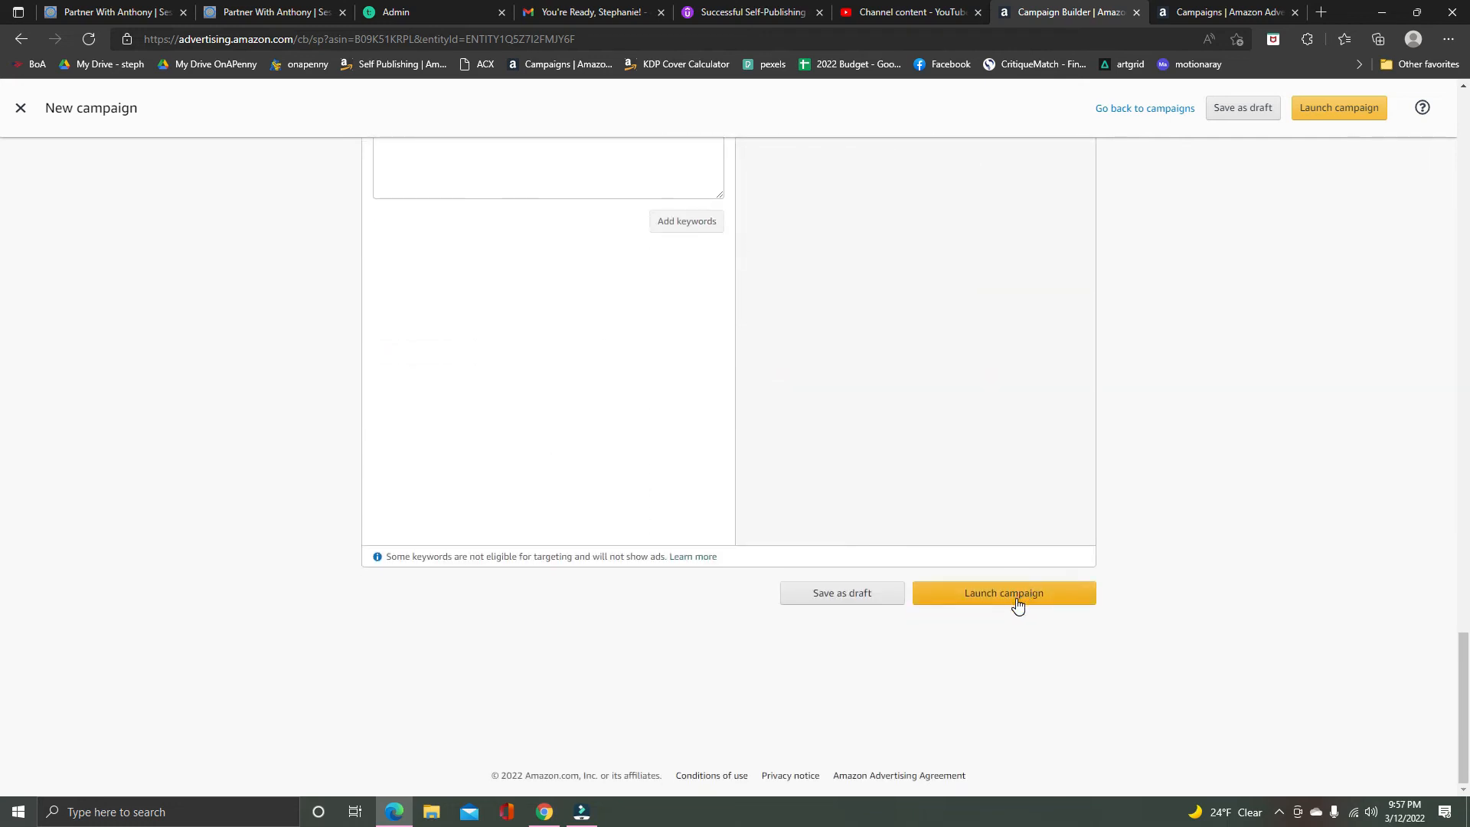
pyautogui.scroll(12, 1033, 489)
pyautogui.scroll(-12, 1030, 406)
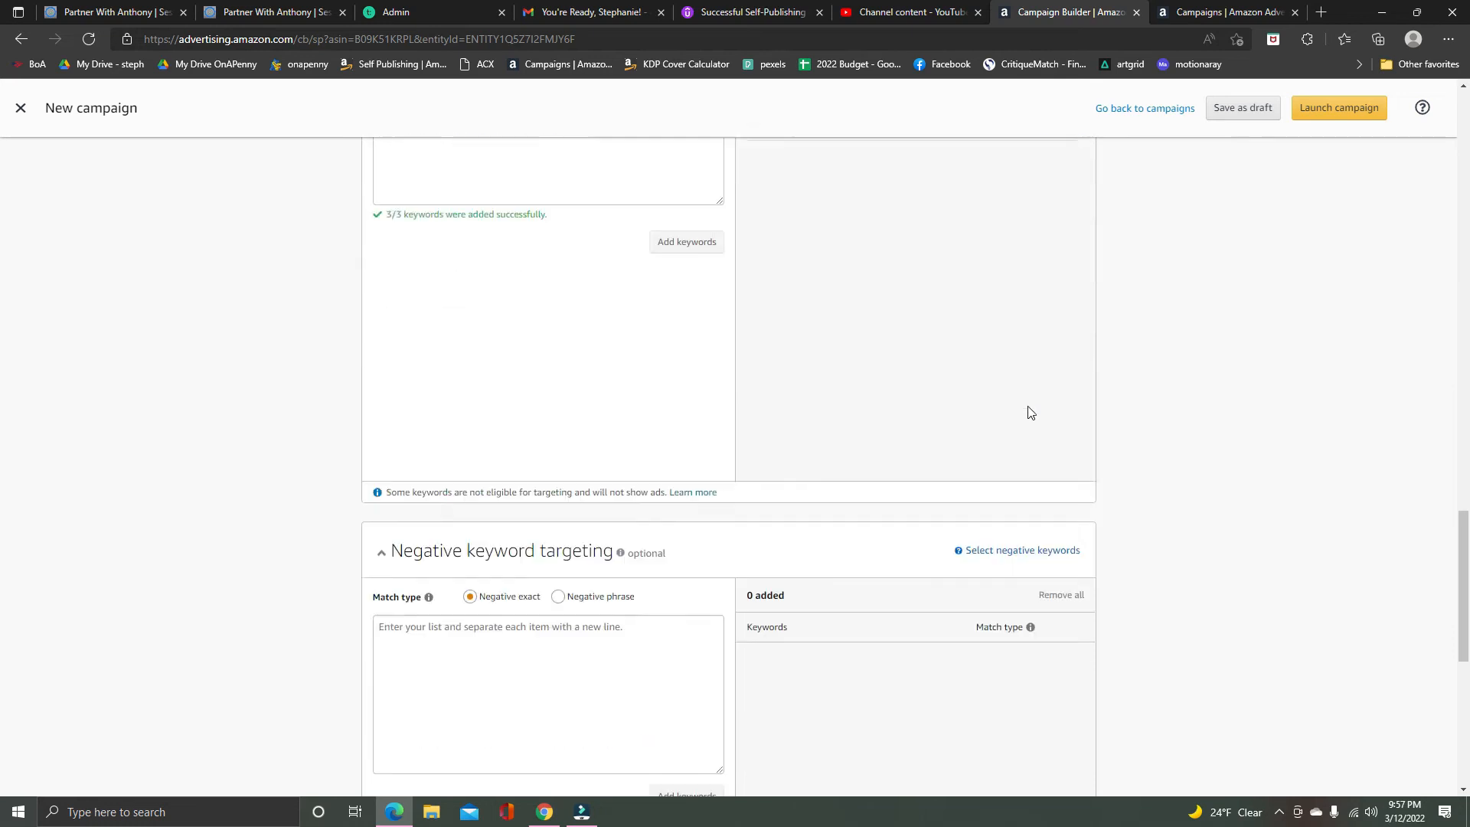
pyautogui.scroll(12, 1037, 611)
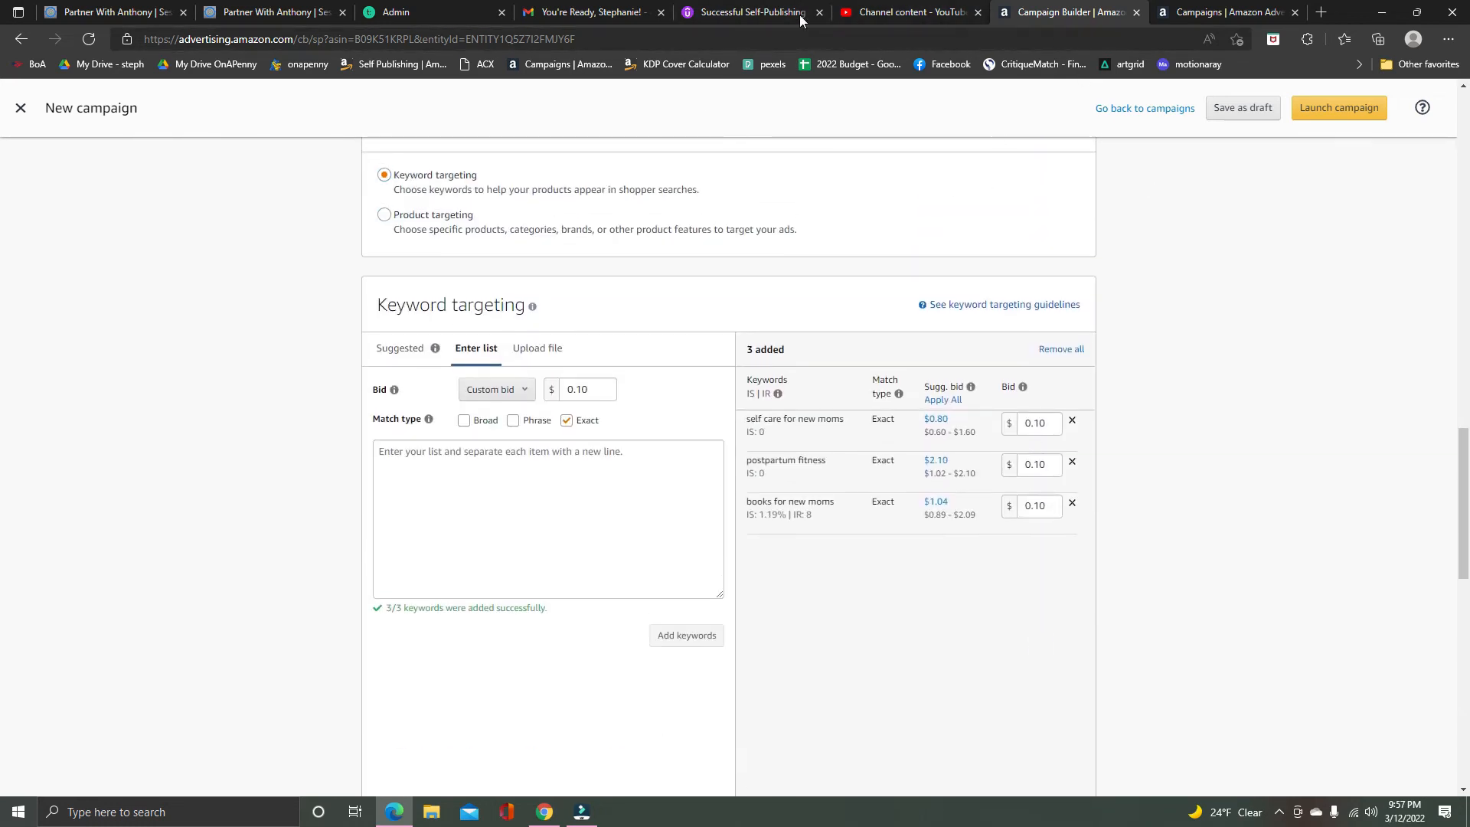
# Examine the existing campaigns' names, statuses, budgets and spend in the open campaigns overview
pyautogui.click(1240, 12)
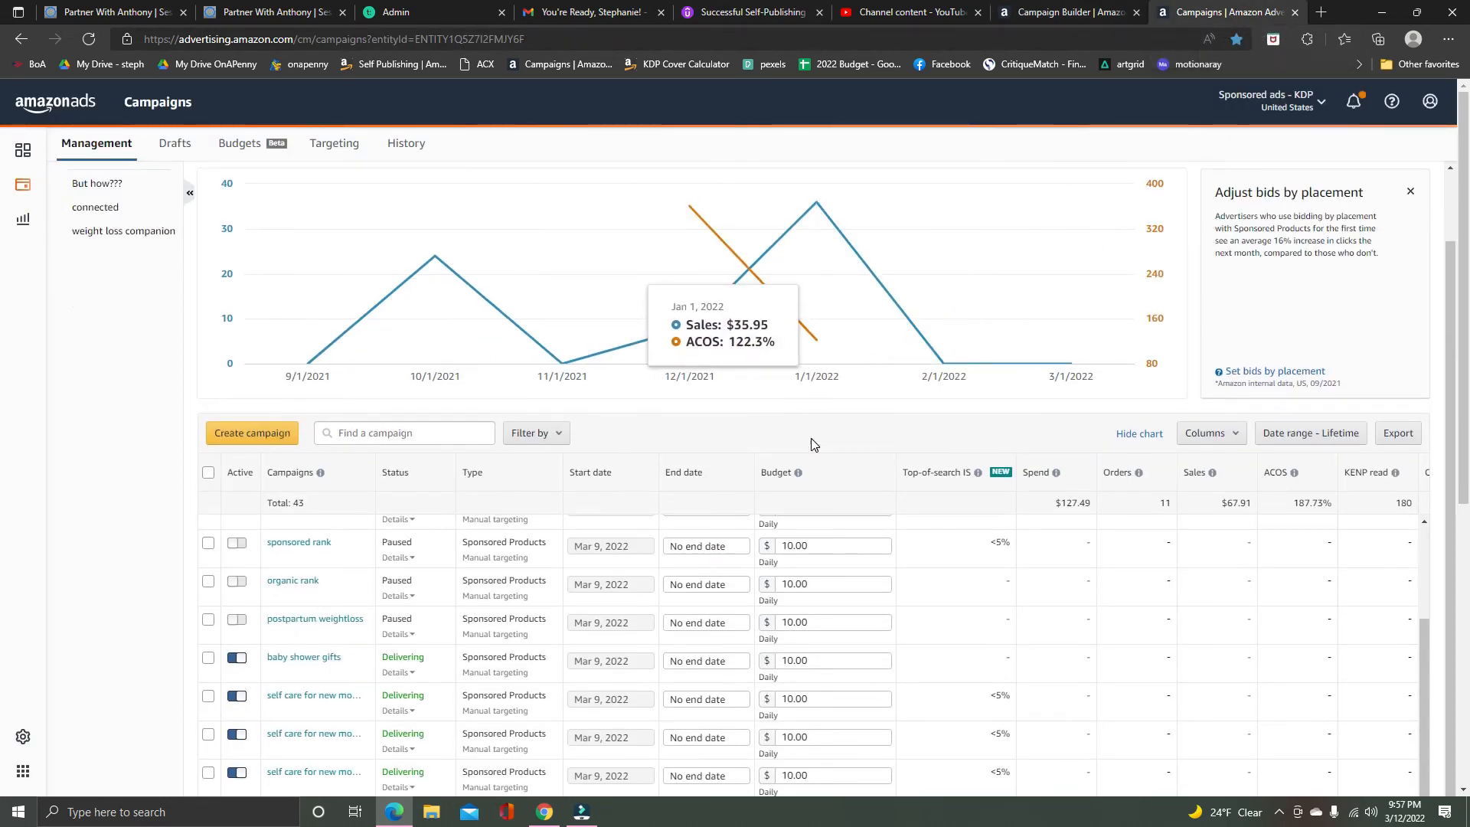
pyautogui.scroll(-4, 816, 441)
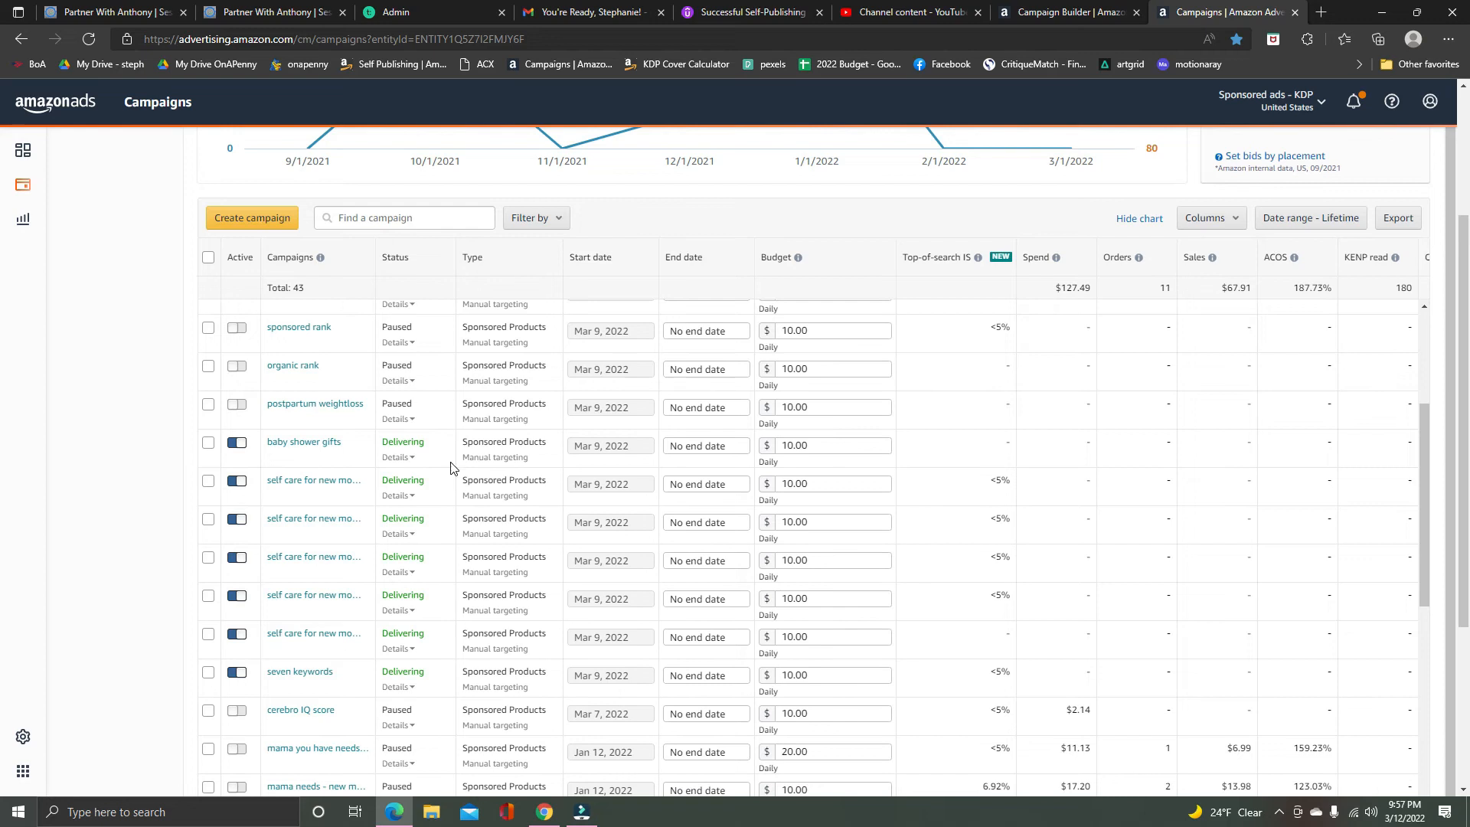
pyautogui.scroll(3, 460, 468)
pyautogui.scroll(-5, 463, 473)
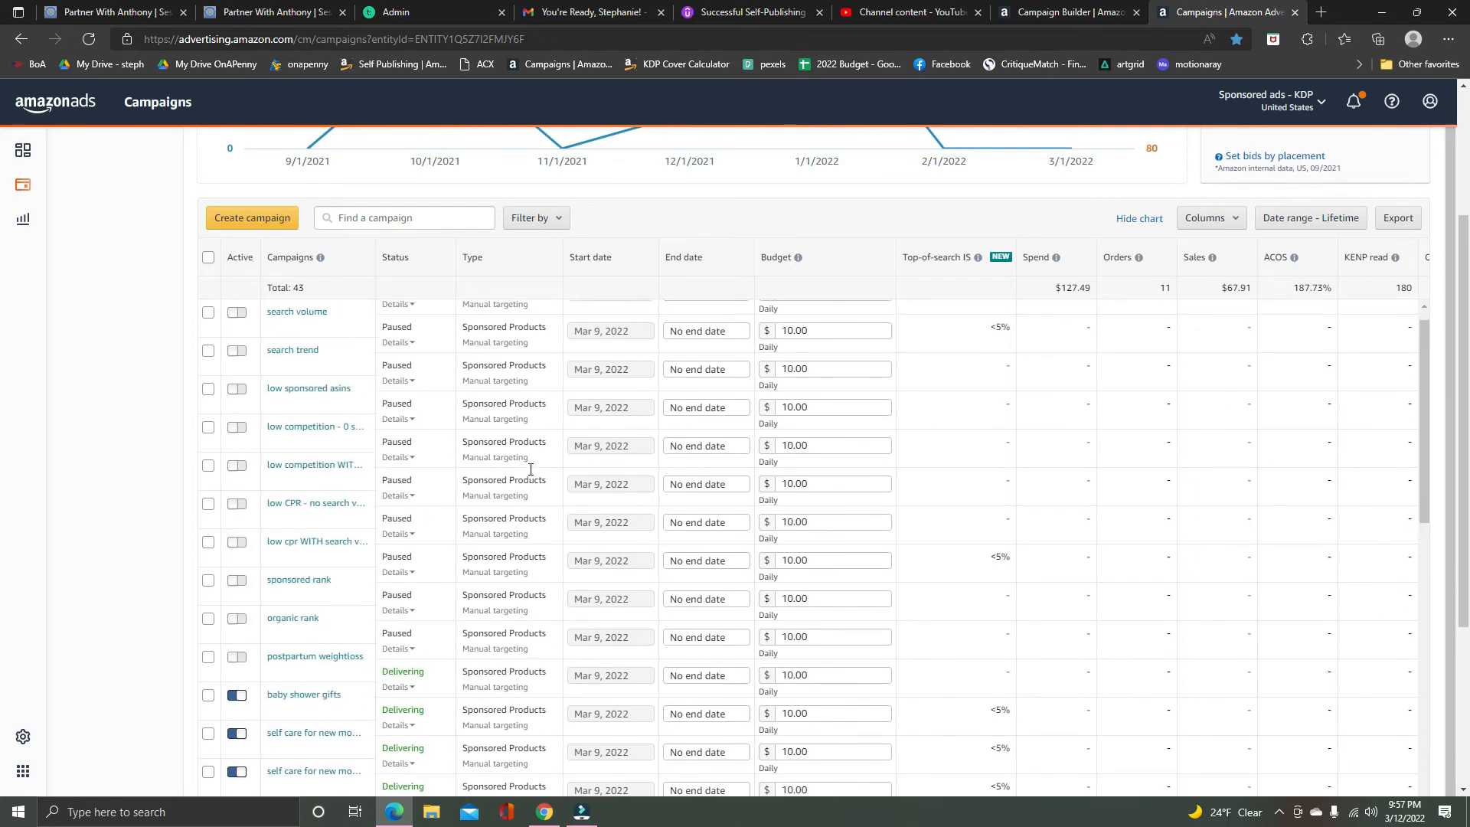
pyautogui.scroll(3, 459, 469)
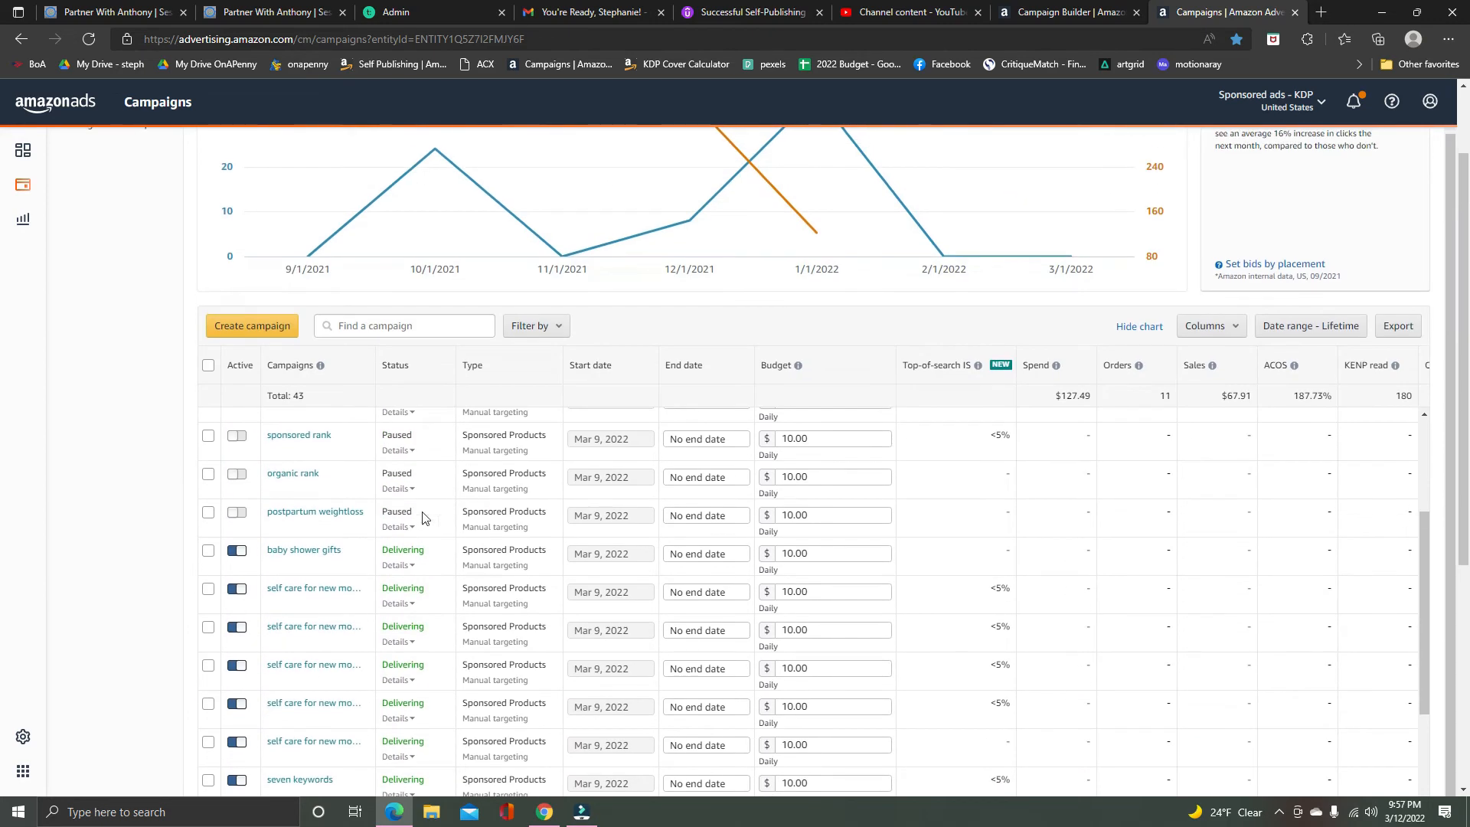
pyautogui.scroll(3, 344, 563)
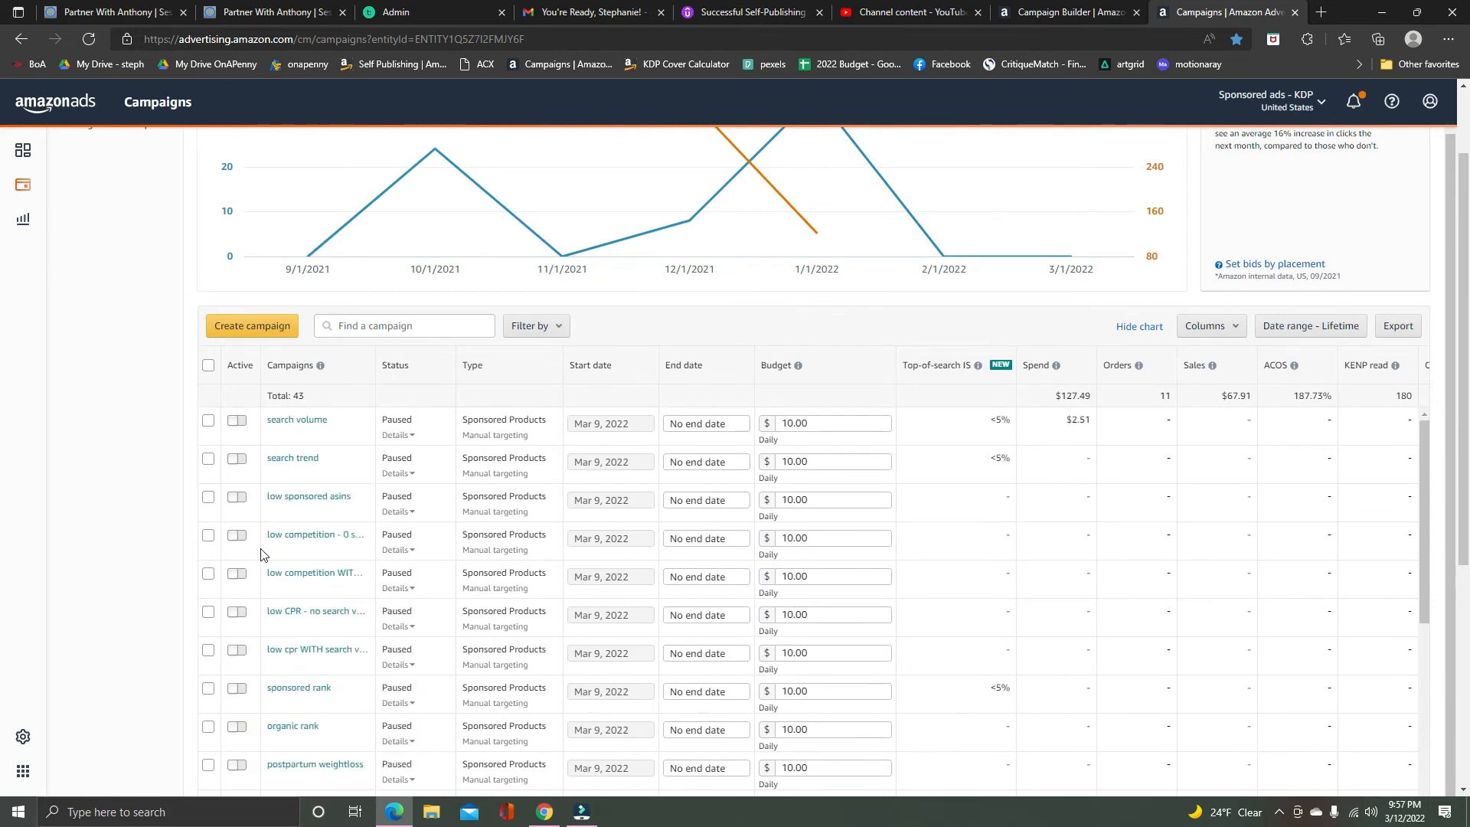
pyautogui.scroll(1, 333, 545)
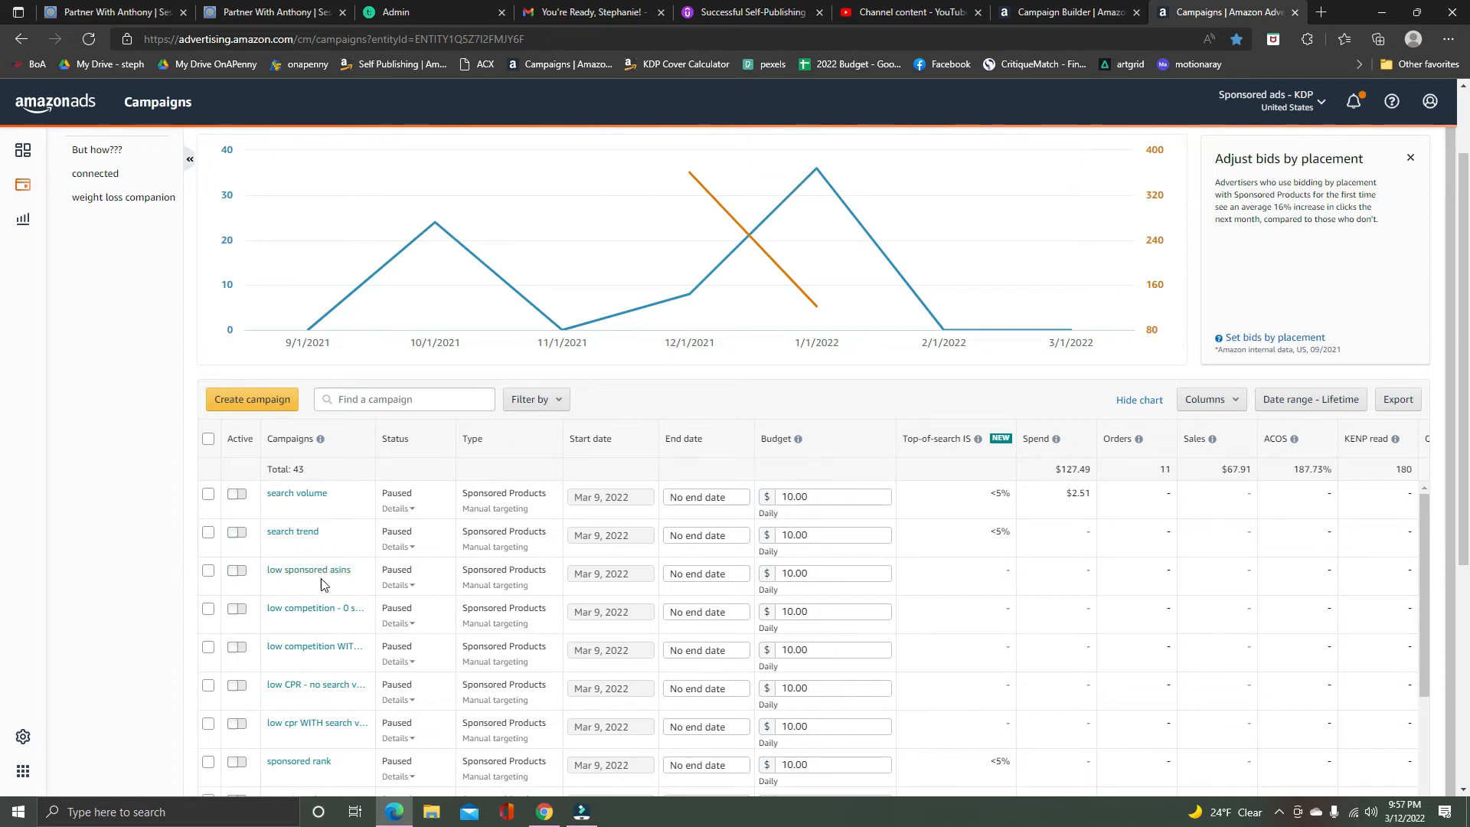
pyautogui.scroll(-1, 314, 589)
pyautogui.scroll(-3, 160, 596)
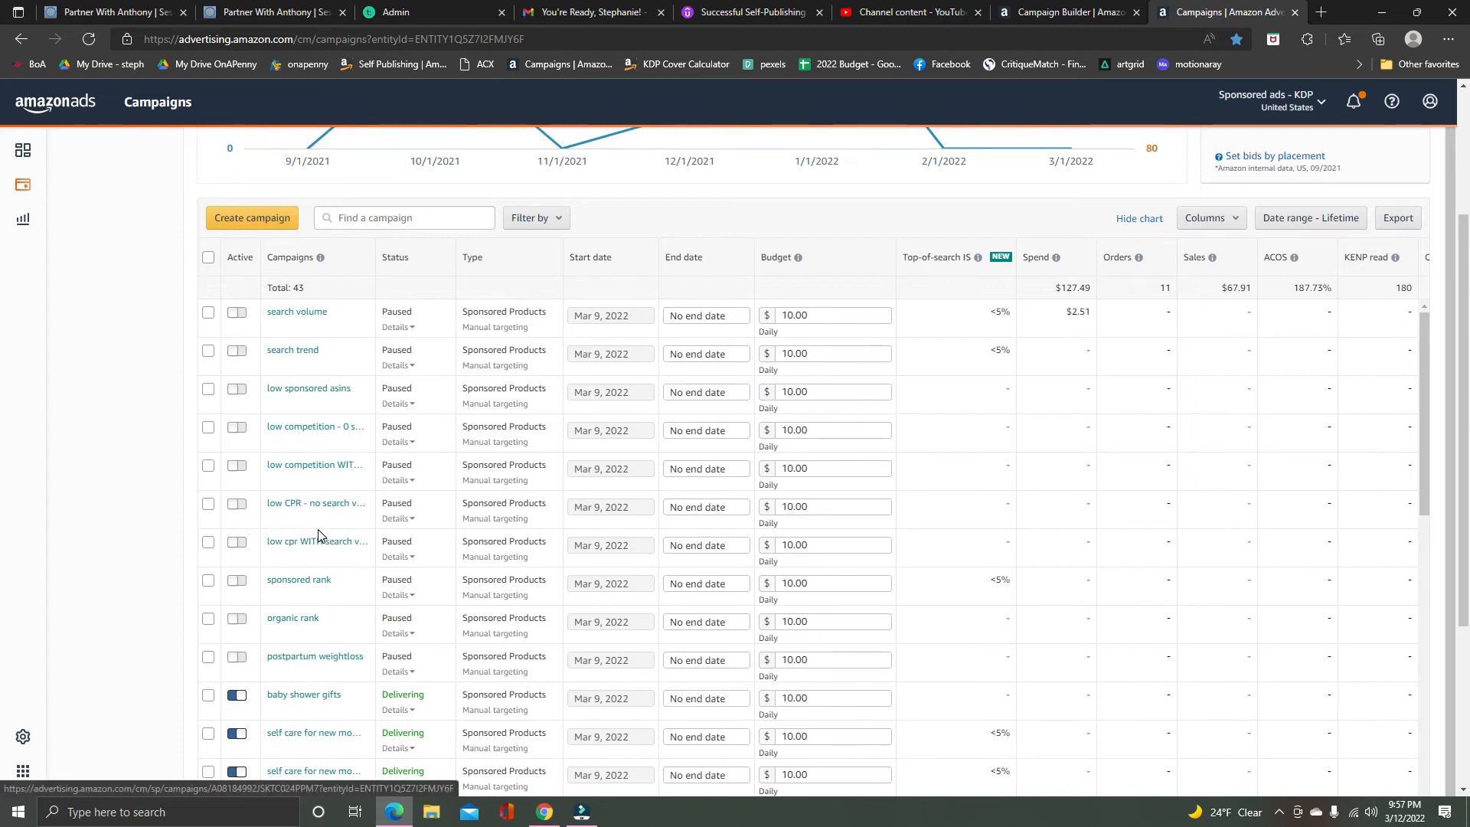
pyautogui.scroll(1, 321, 536)
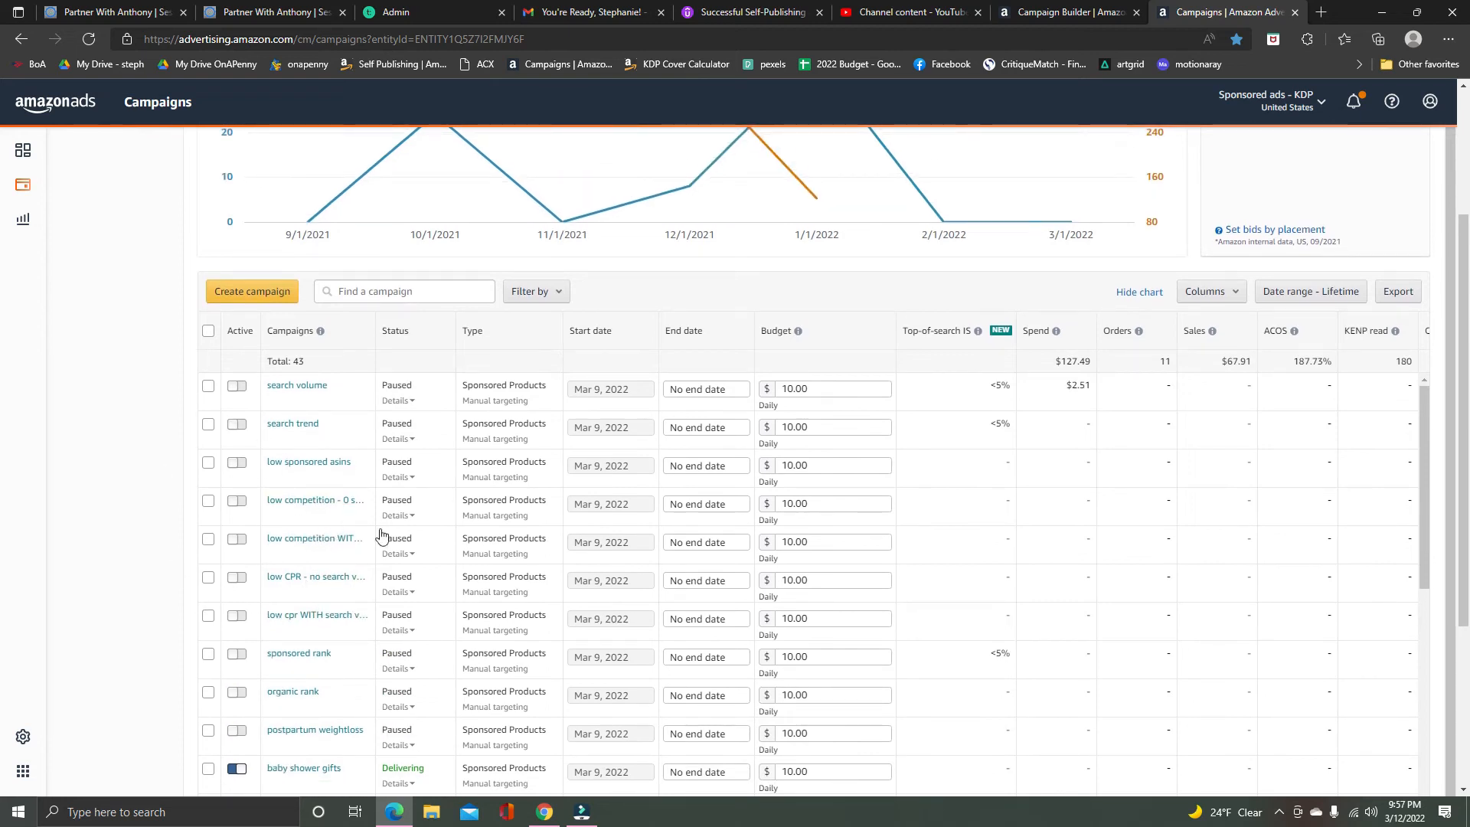
pyautogui.scroll(-1, 326, 626)
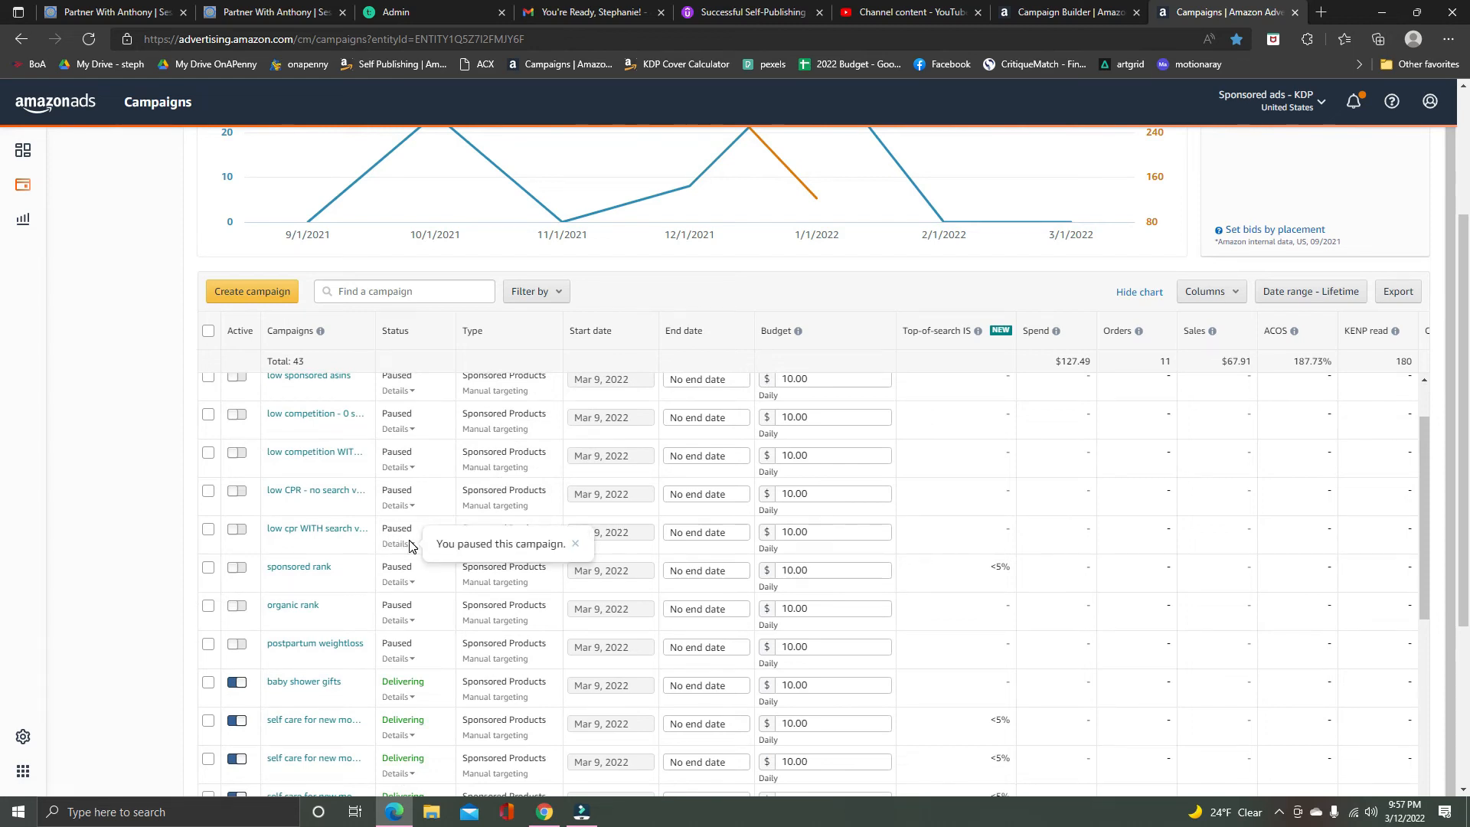
pyautogui.scroll(1, 378, 509)
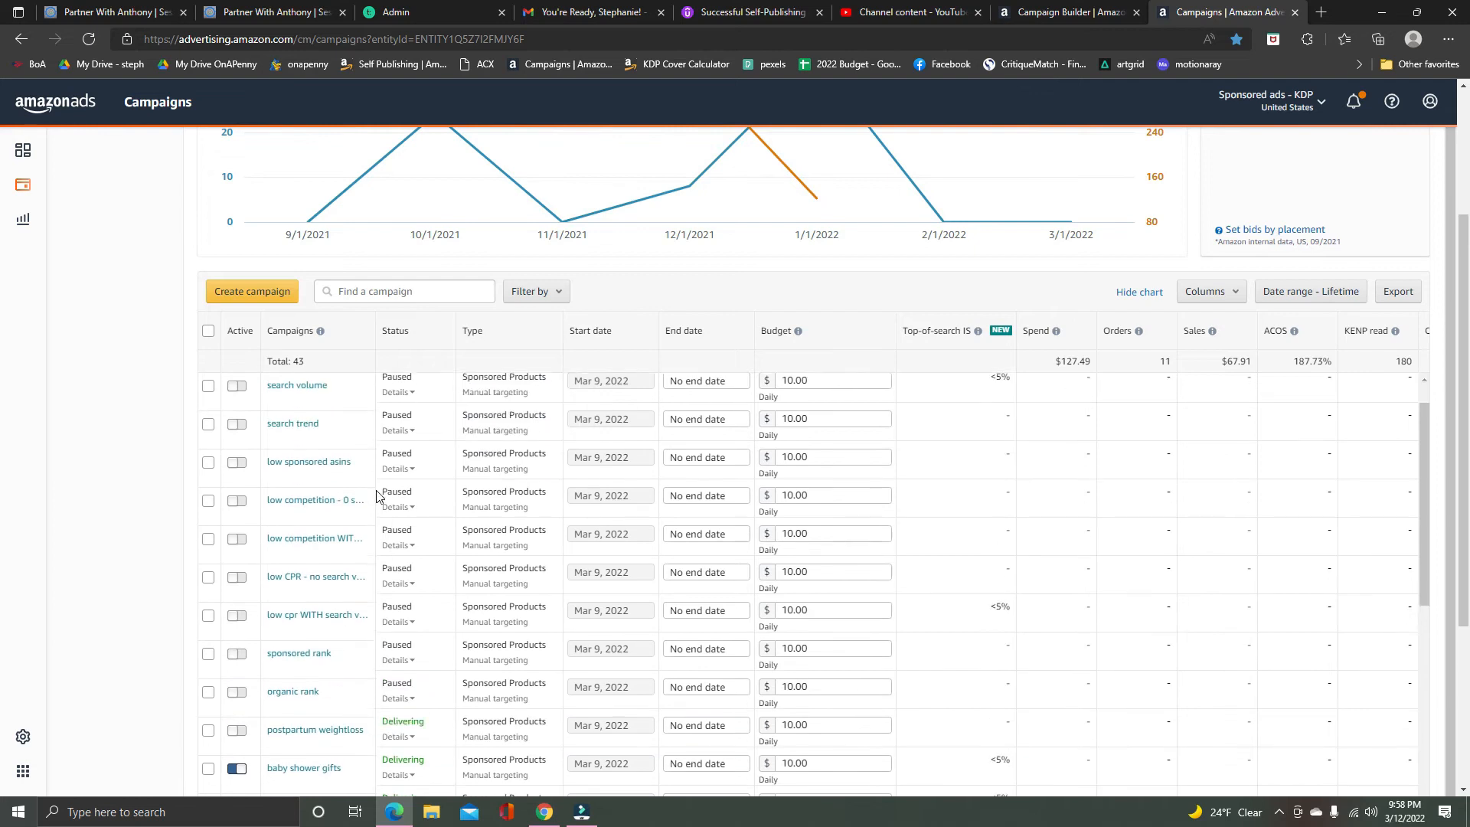
pyautogui.scroll(-10, 352, 566)
pyautogui.scroll(5, 331, 631)
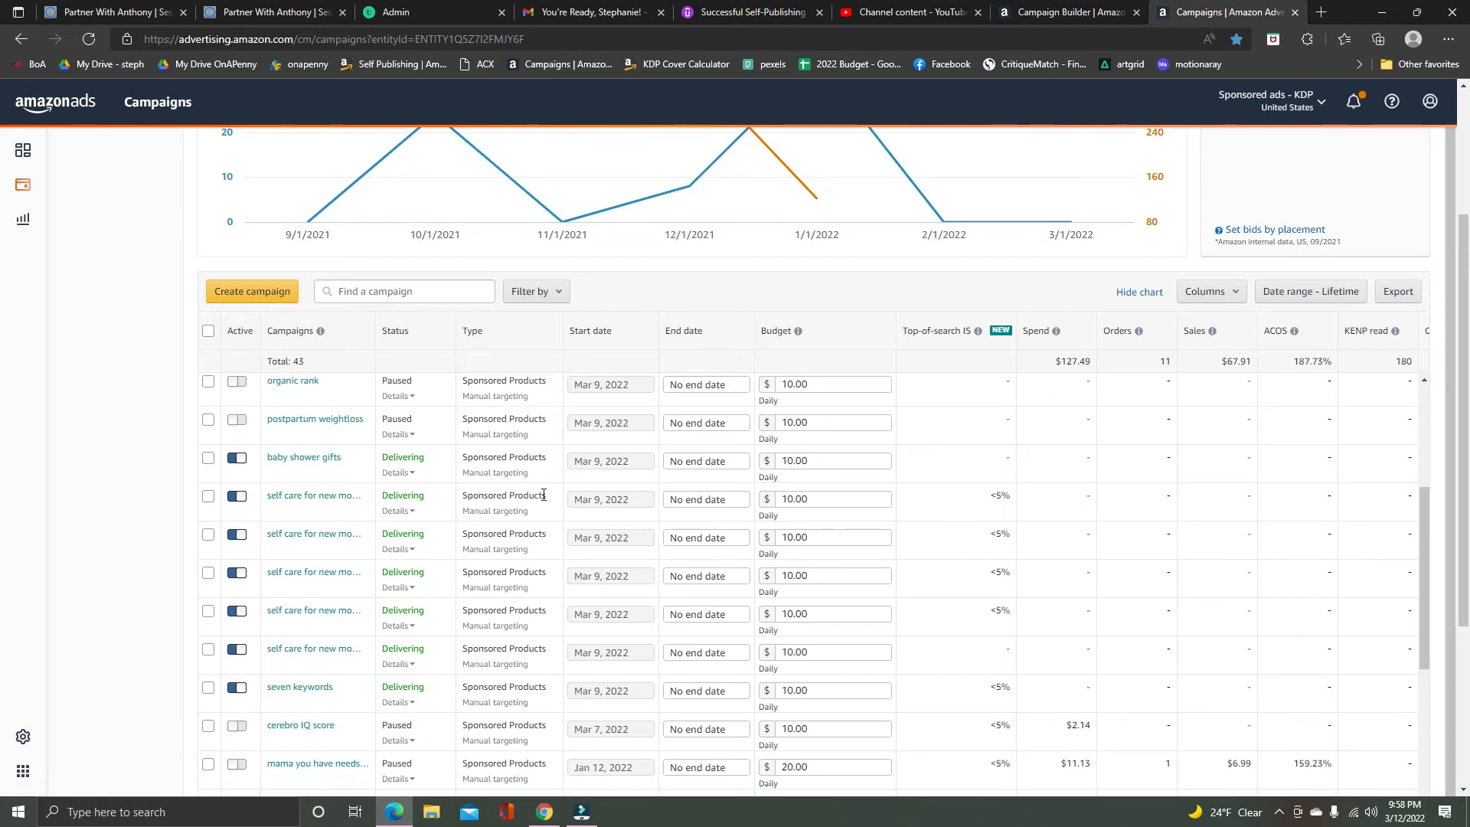
# Compare the new campaign's keyword bids with the campaigns overview and open the "baby shower gifts" campaign
pyautogui.click(1034, 12)
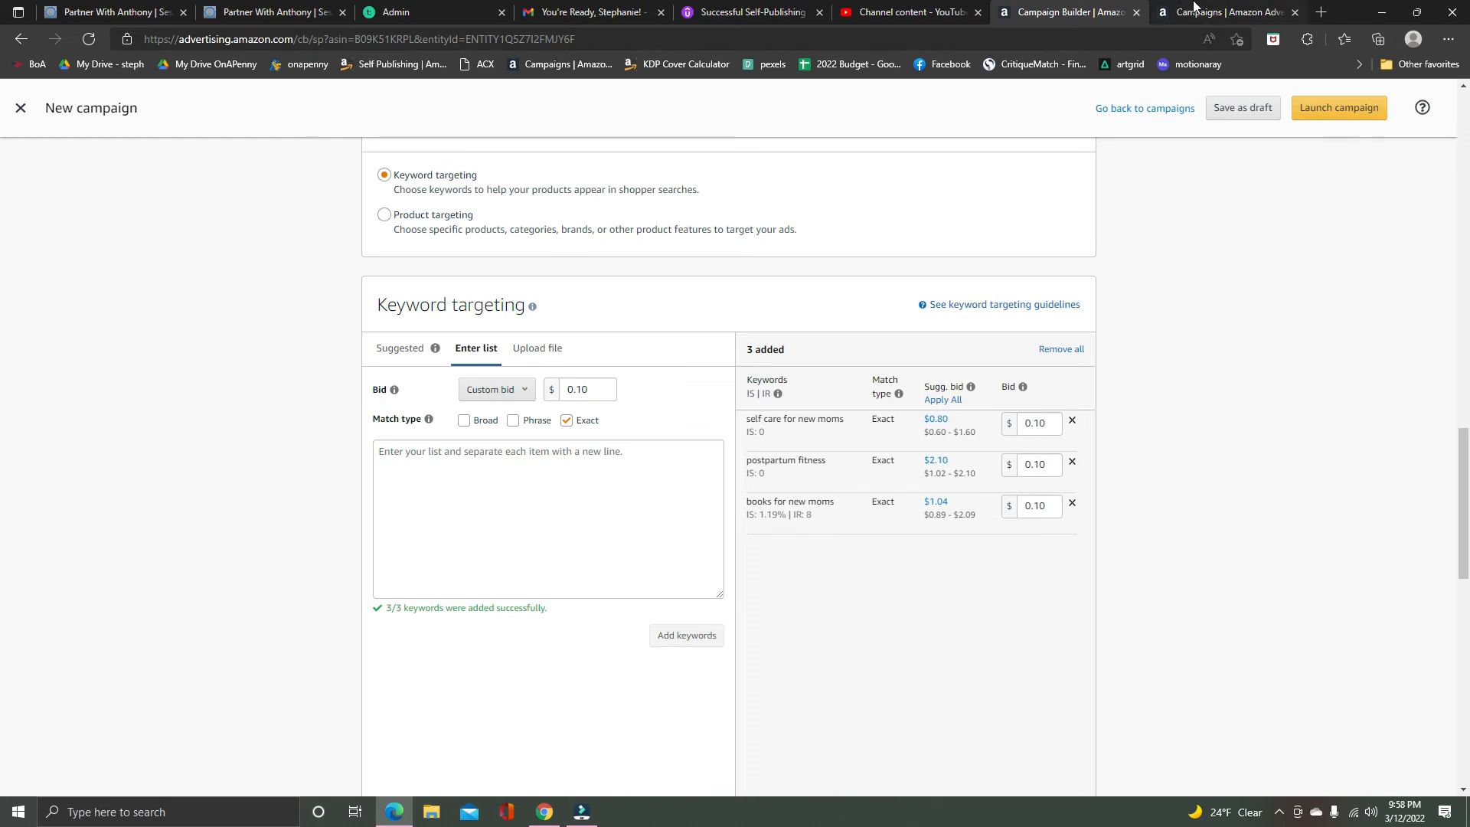
pyautogui.click(1194, 11)
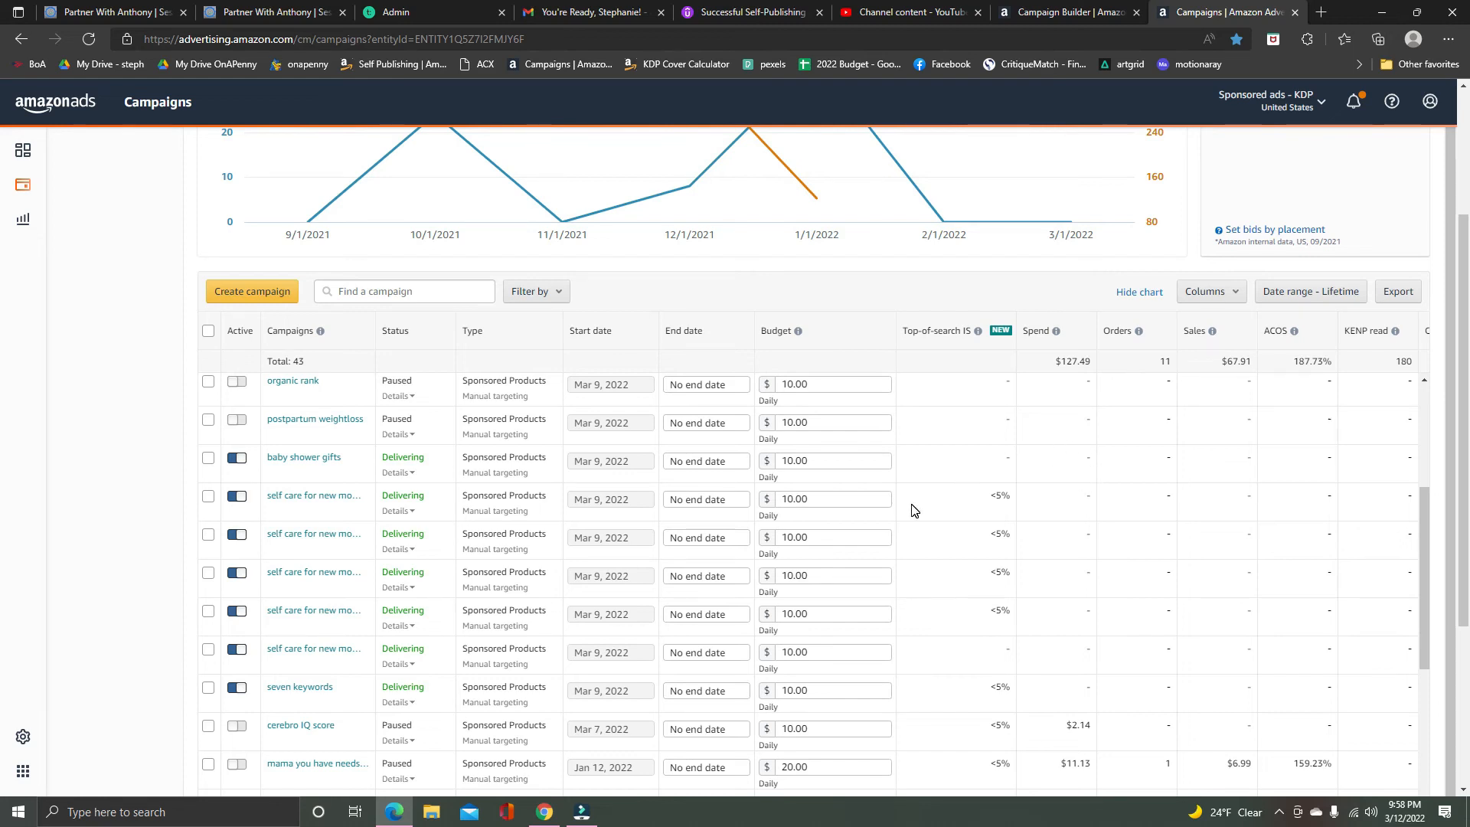
pyautogui.click(322, 458)
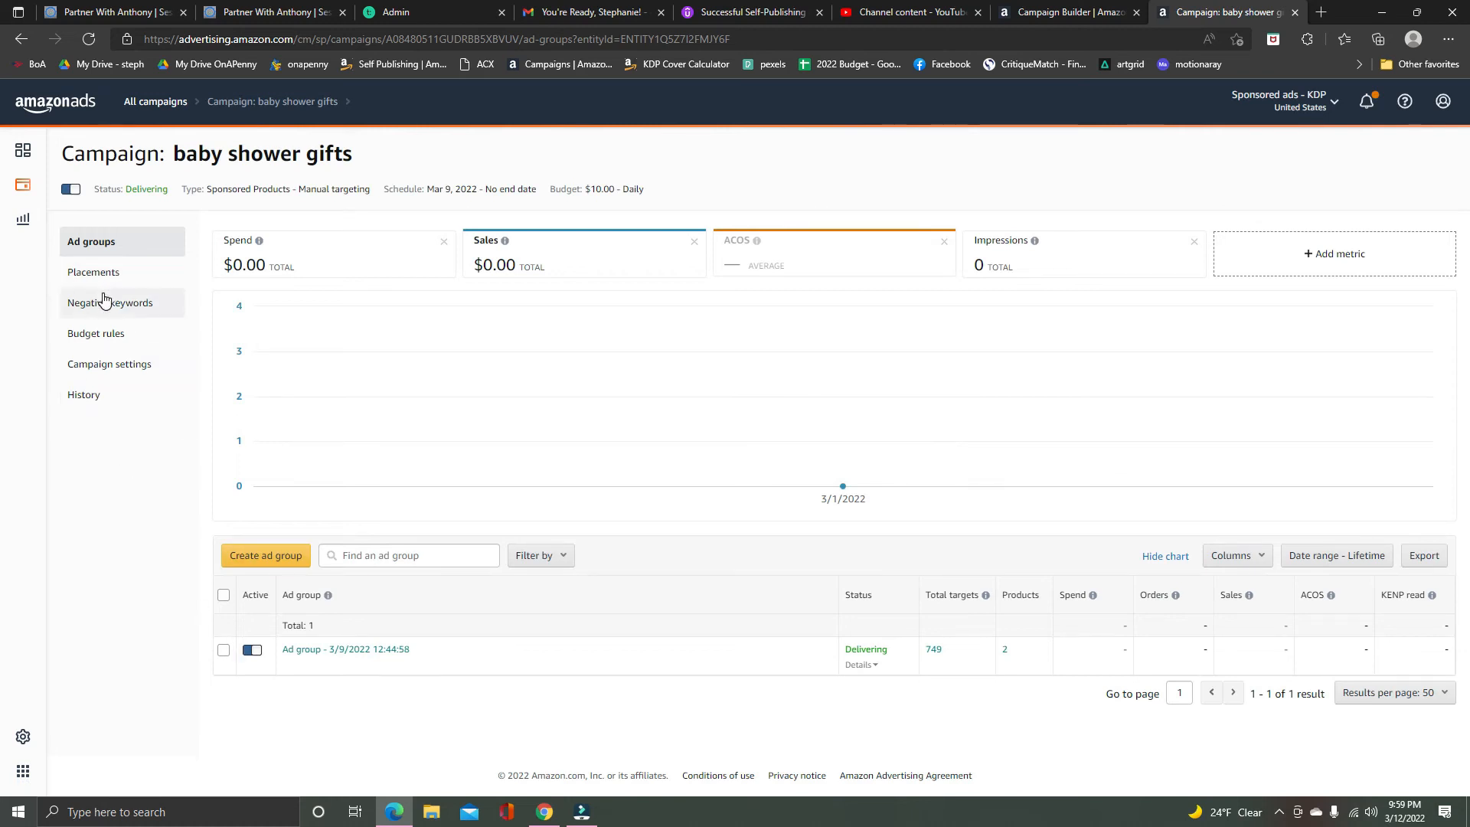
# Open the targeting list of the baby shower gifts campaign's ad group and remove the "Spend > 0" filter to review its keyword bids
pyautogui.click(341, 649)
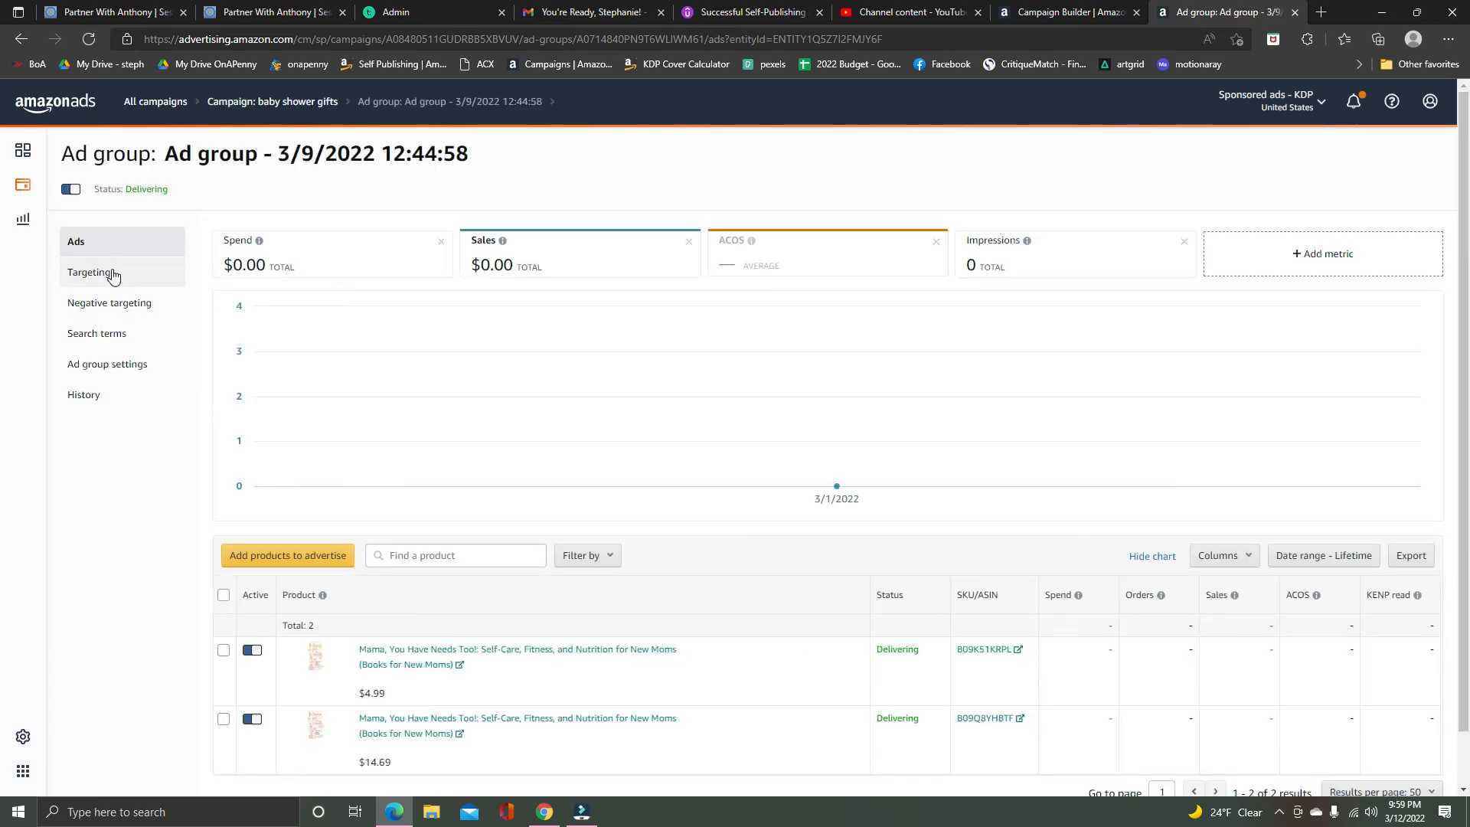
pyautogui.click(112, 276)
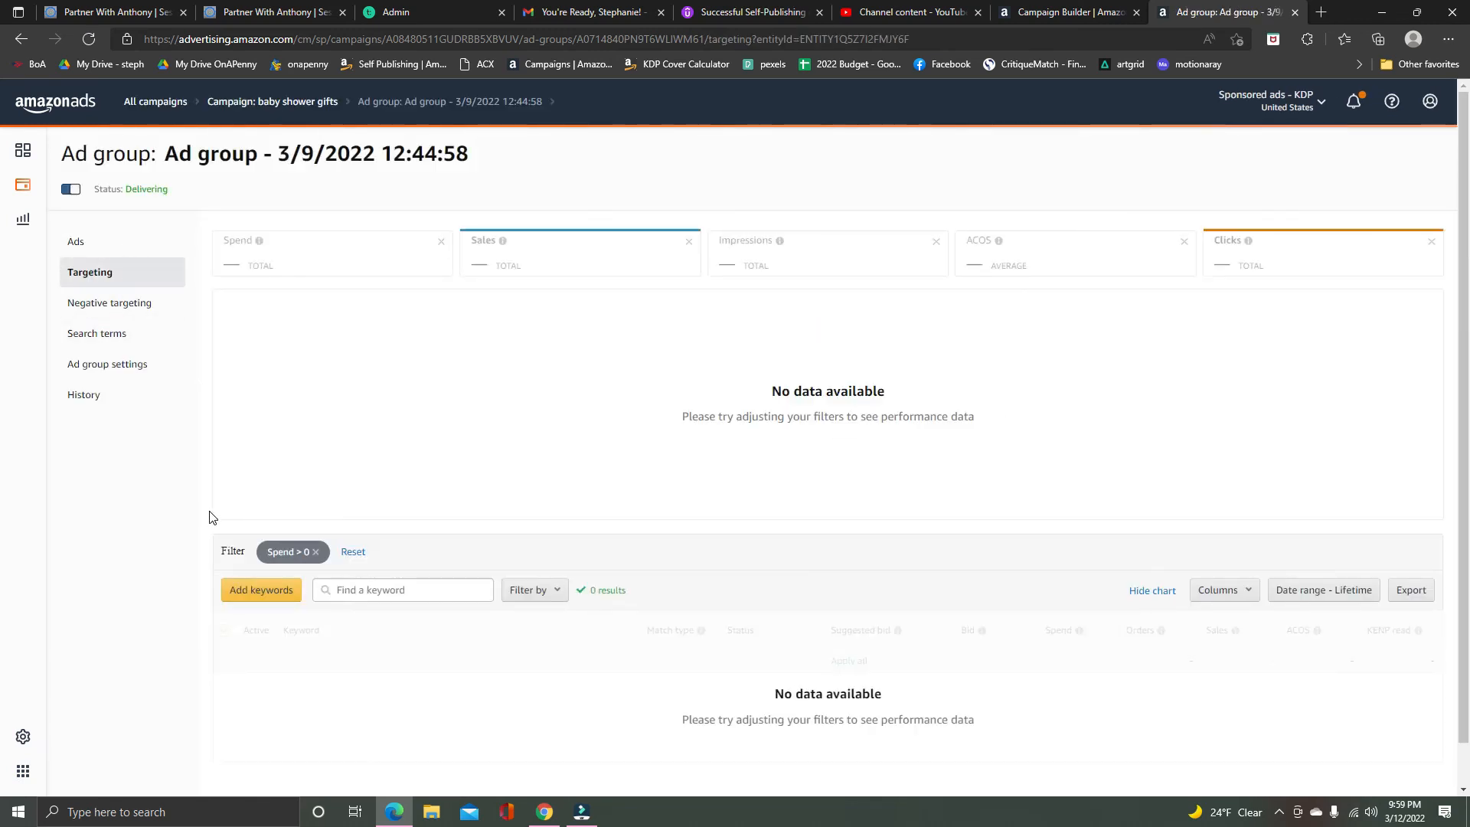
pyautogui.click(316, 552)
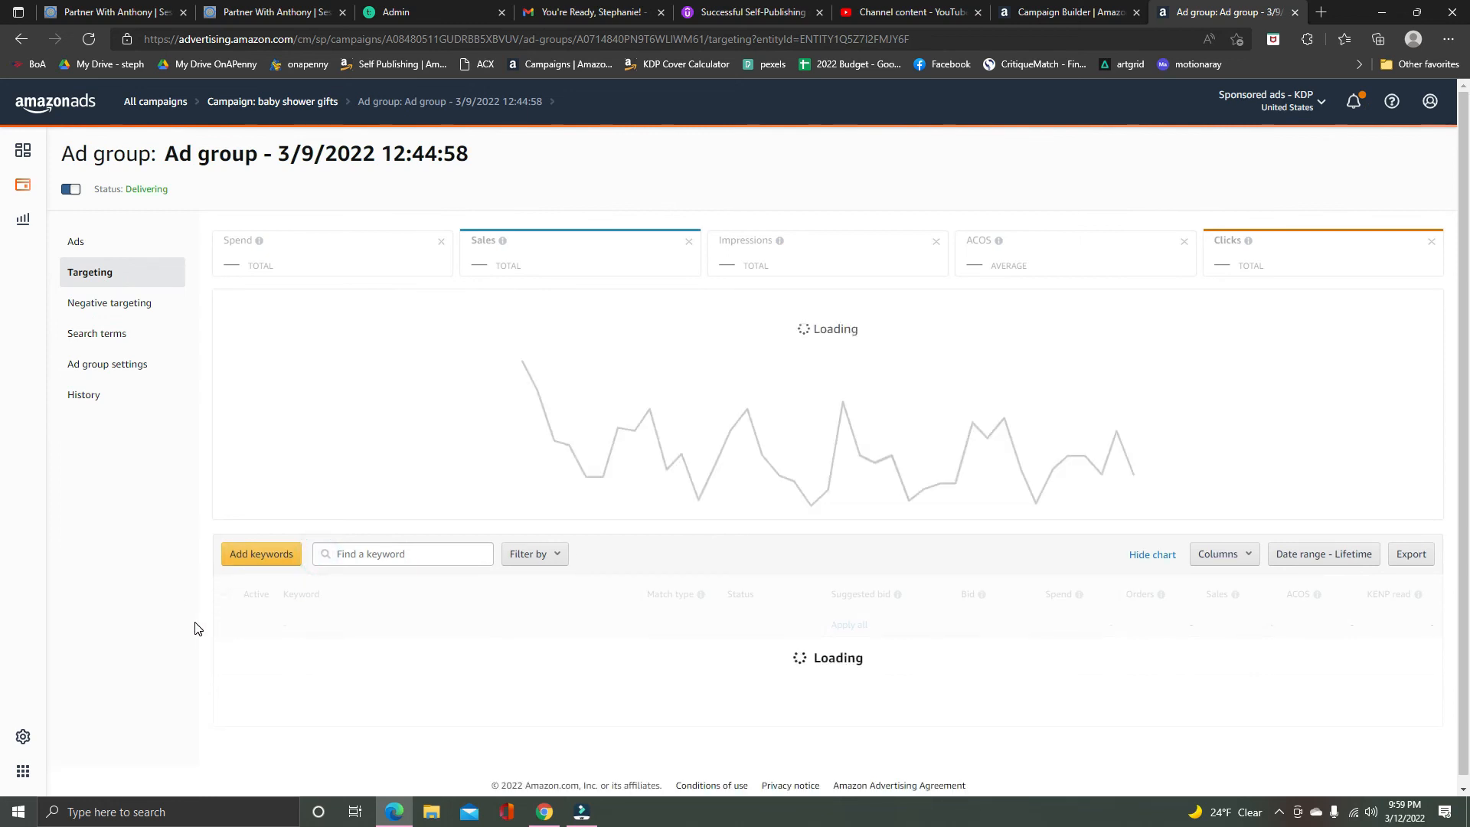
pyautogui.scroll(-3, 306, 613)
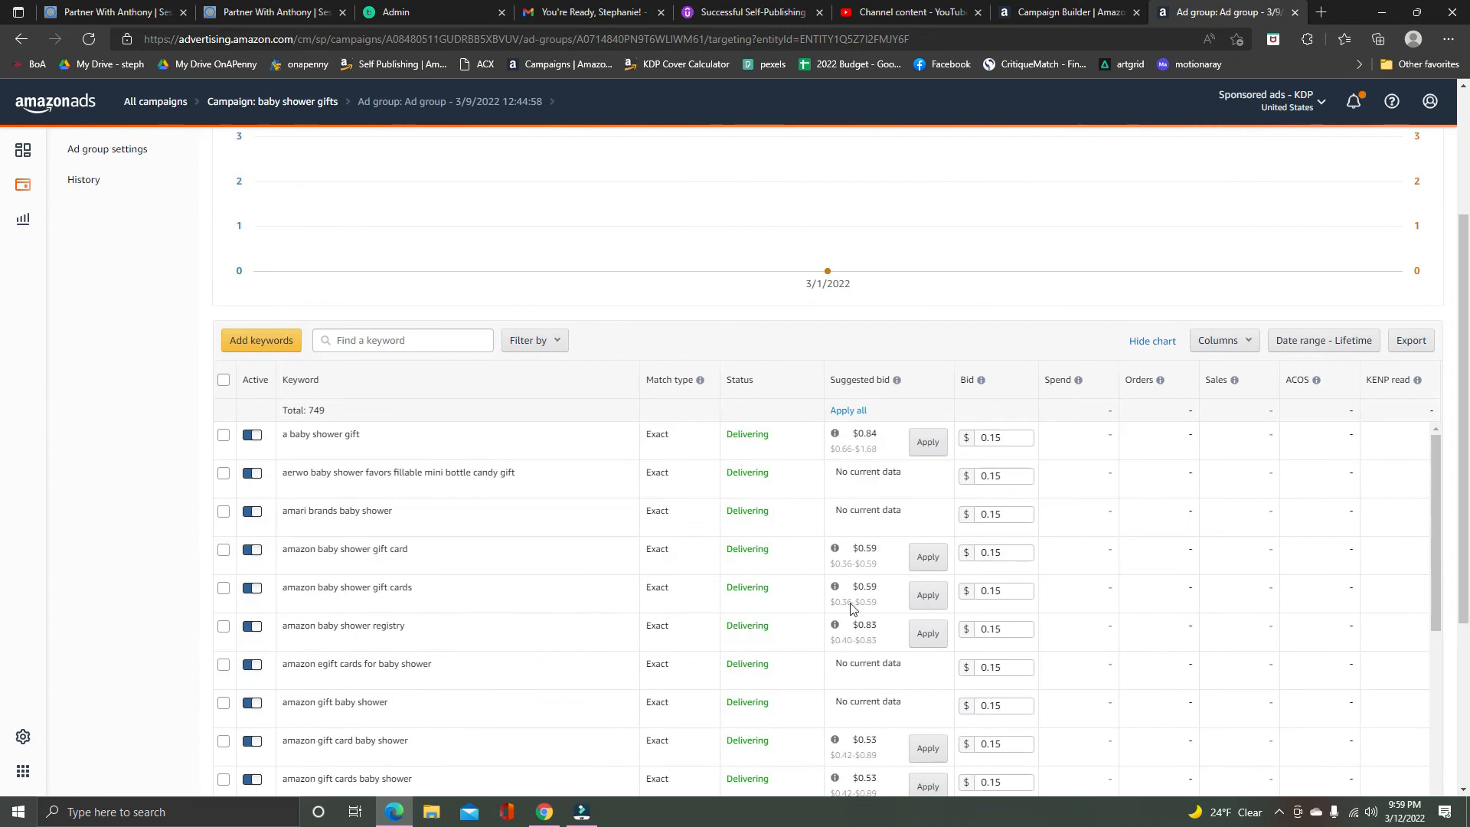
pyautogui.scroll(-3, 918, 551)
pyautogui.scroll(5, 1018, 536)
pyautogui.scroll(2, 1008, 460)
pyautogui.scroll(-3, 1072, 536)
# Select all keywords on the first page of the ad group's targeting list and set their bids to $0.20
pyautogui.click(222, 381)
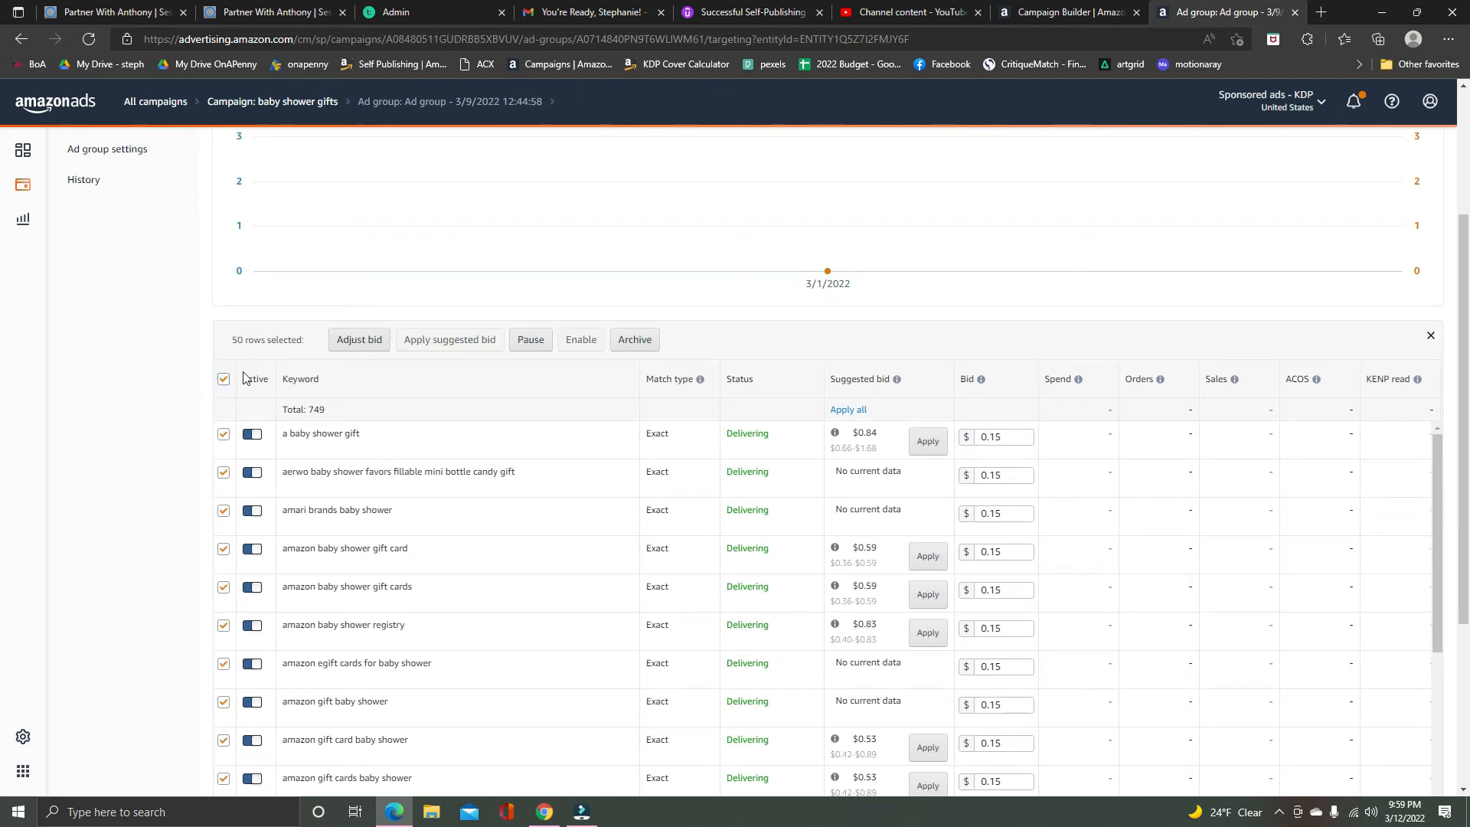
pyautogui.click(362, 347)
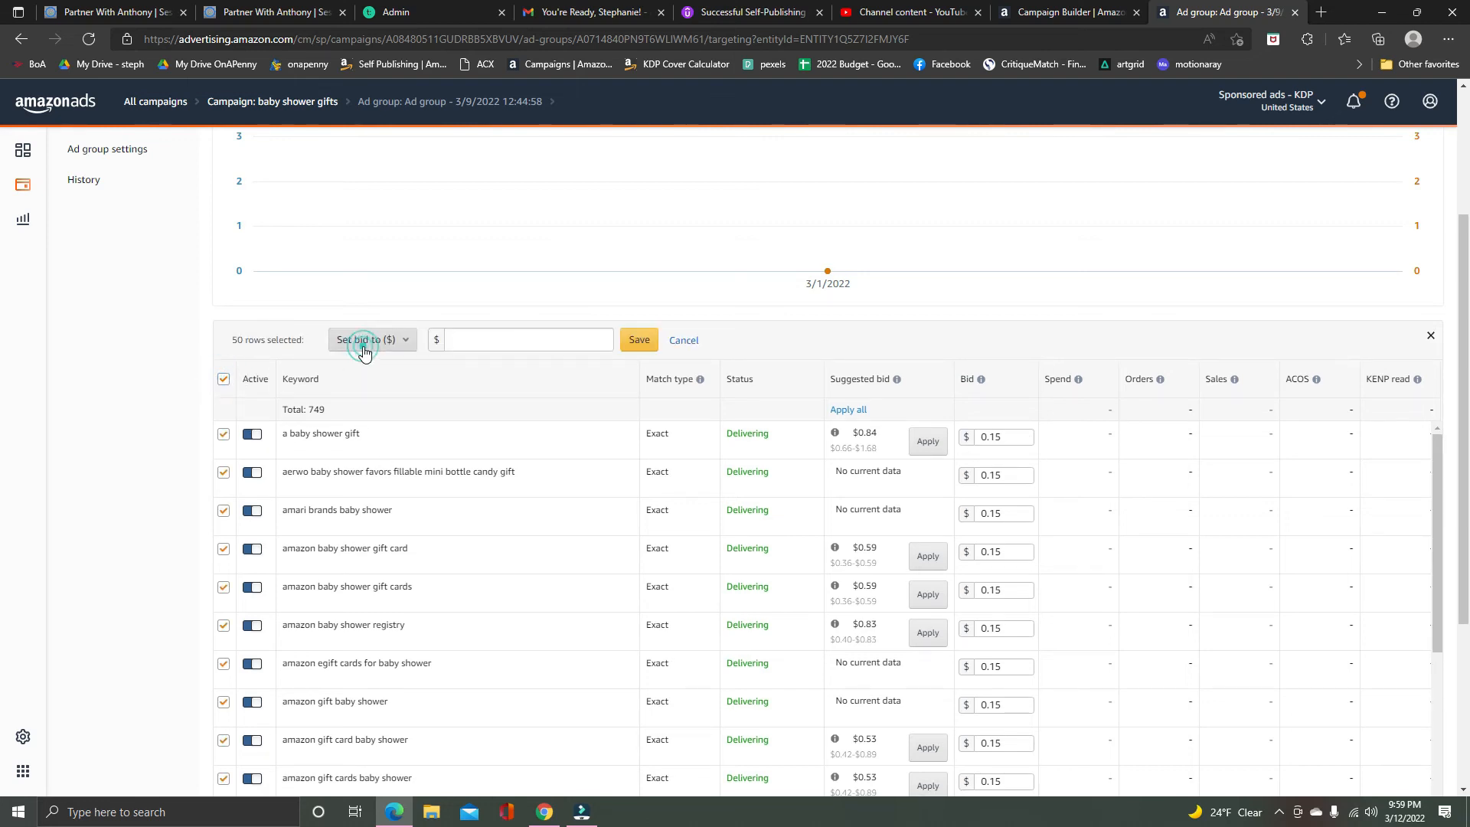
pyautogui.click(527, 344)
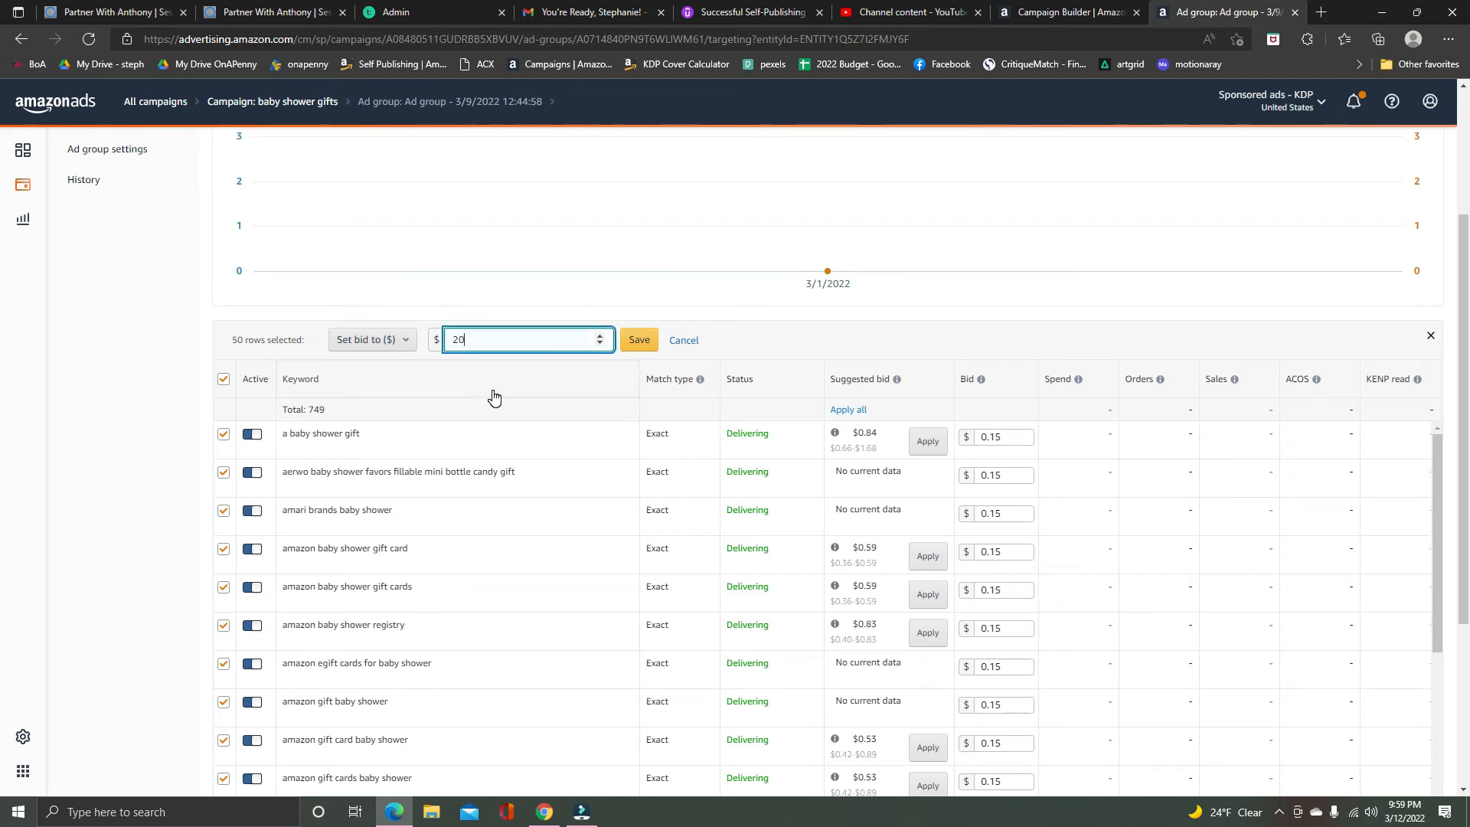
pyautogui.write('.20')
pyautogui.click(640, 339)
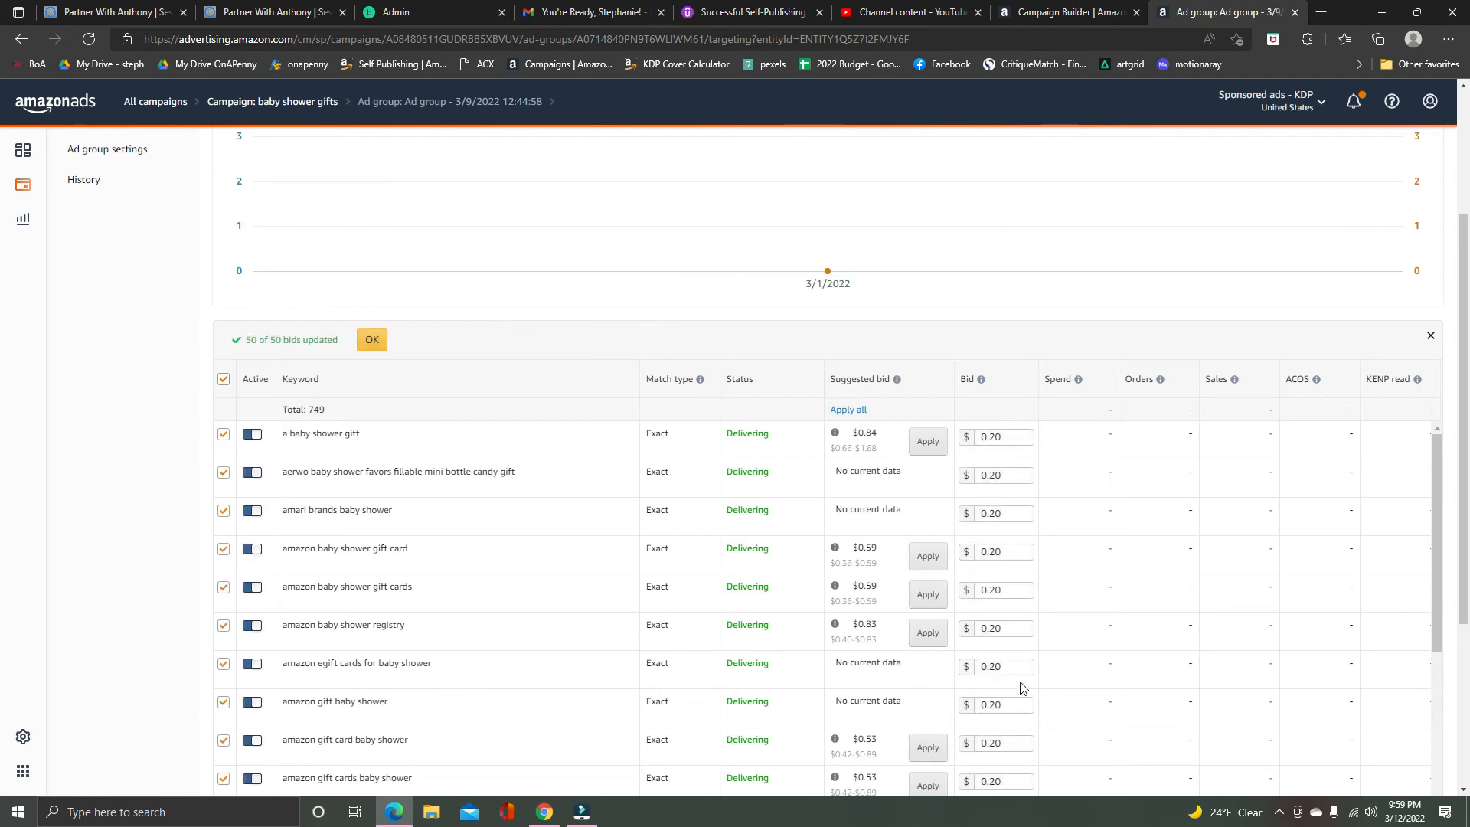
pyautogui.click(372, 341)
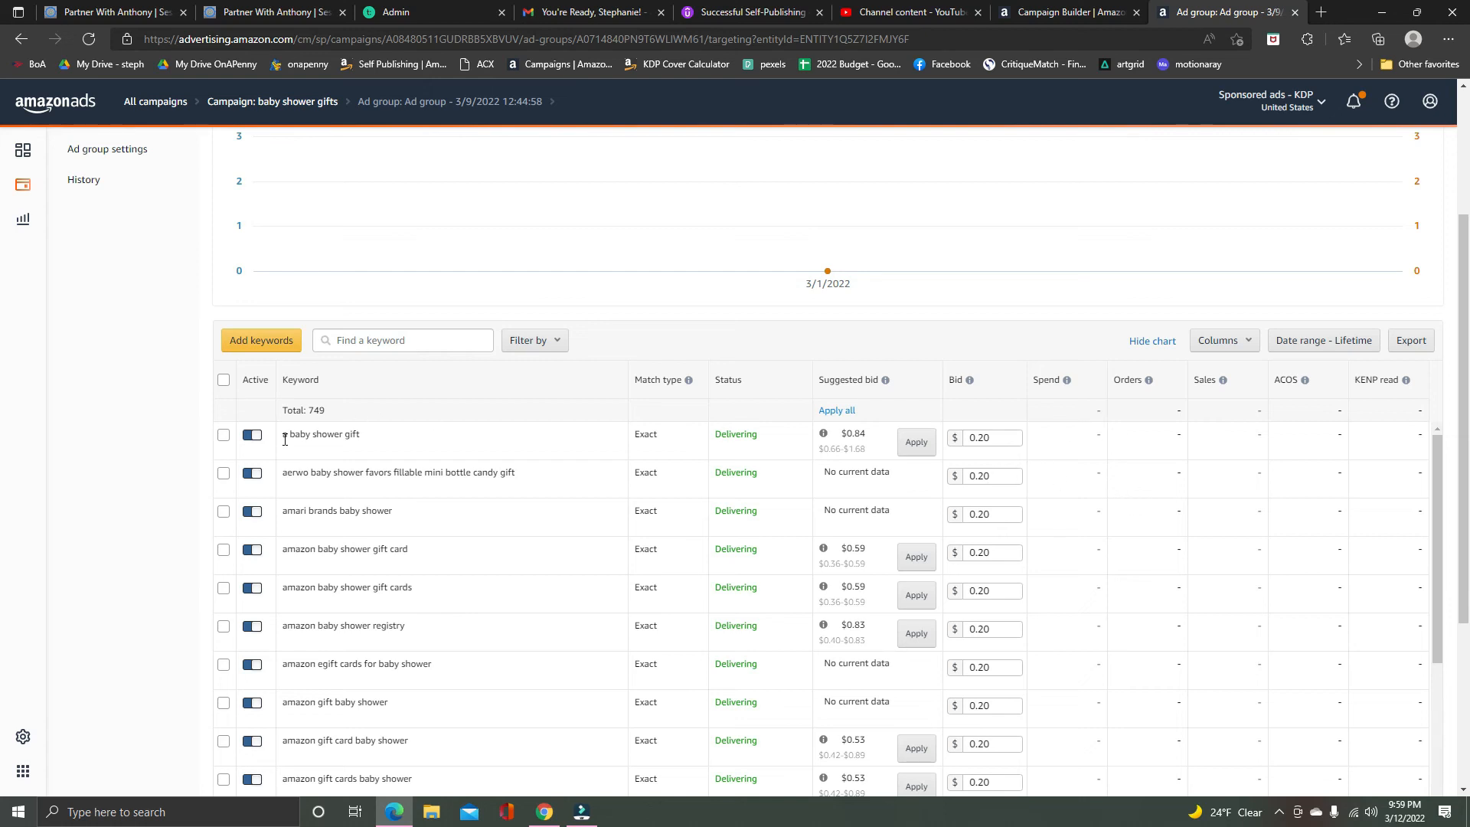
# Look through the ad group's keywords for an irrelevant one and pause "baby shower add on items"
pyautogui.scroll(3, 173, 433)
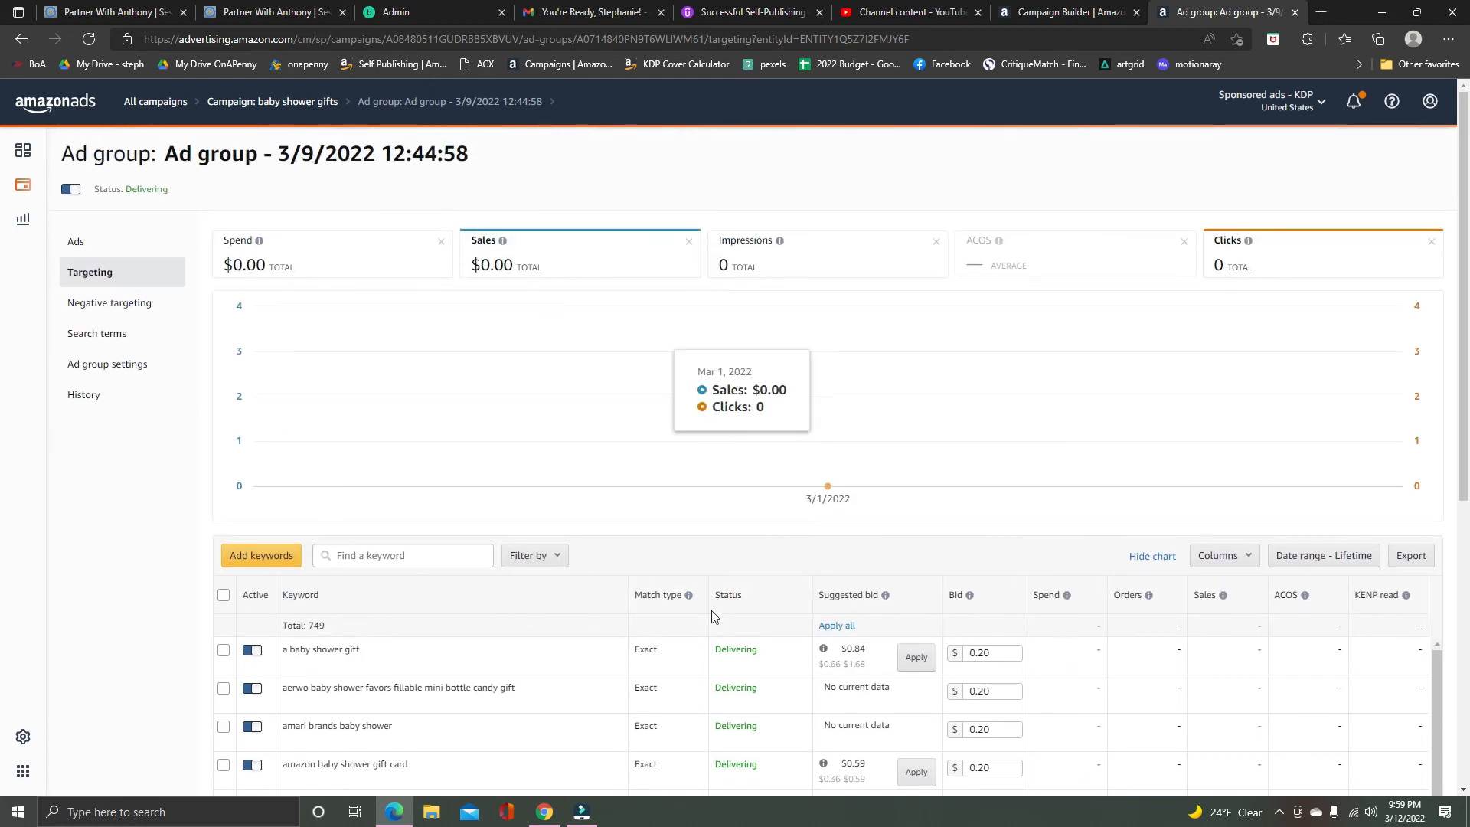
pyautogui.scroll(-5, 466, 591)
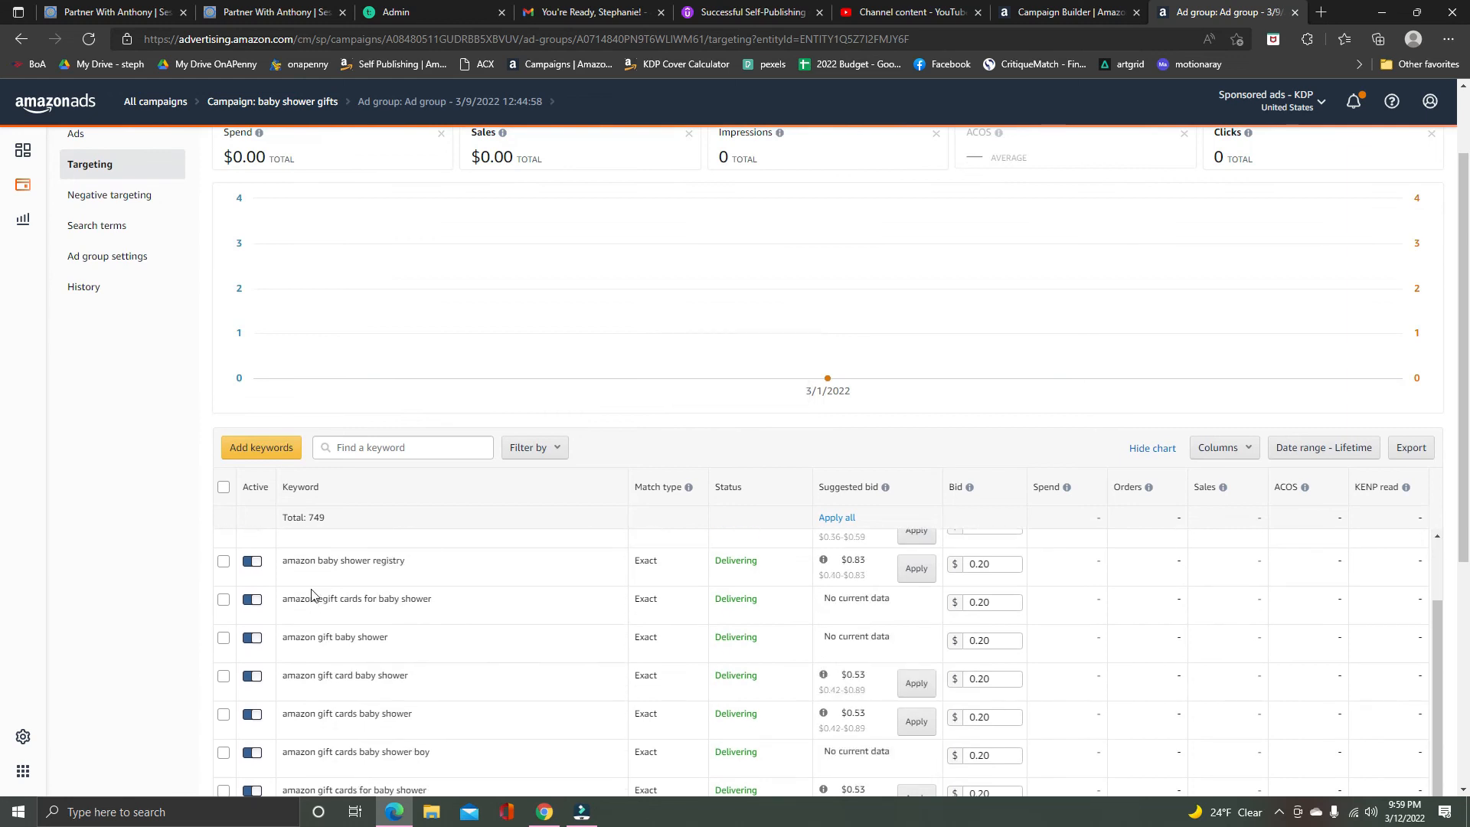
pyautogui.scroll(-3, 377, 643)
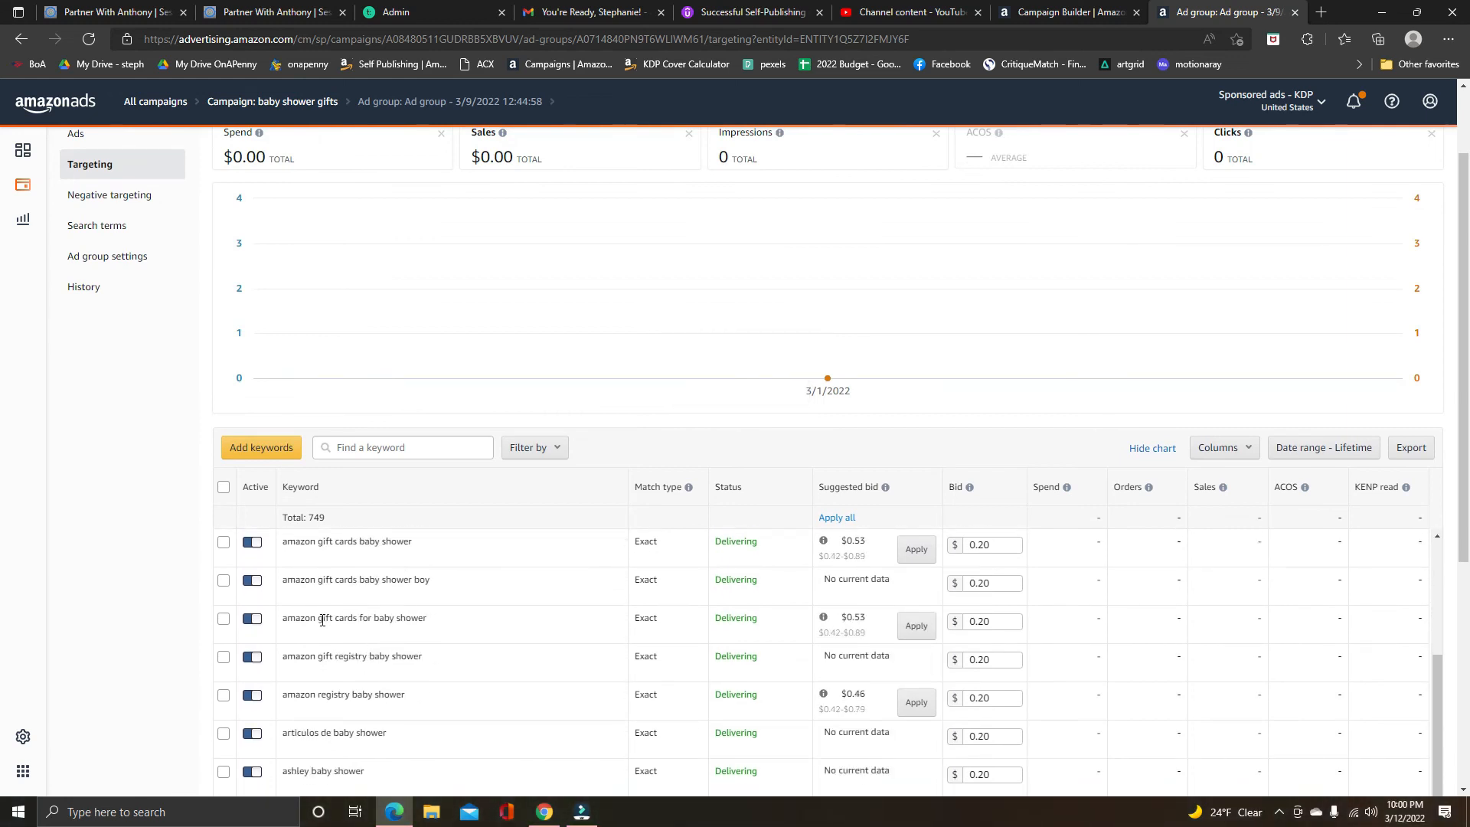
pyautogui.scroll(-1, 359, 612)
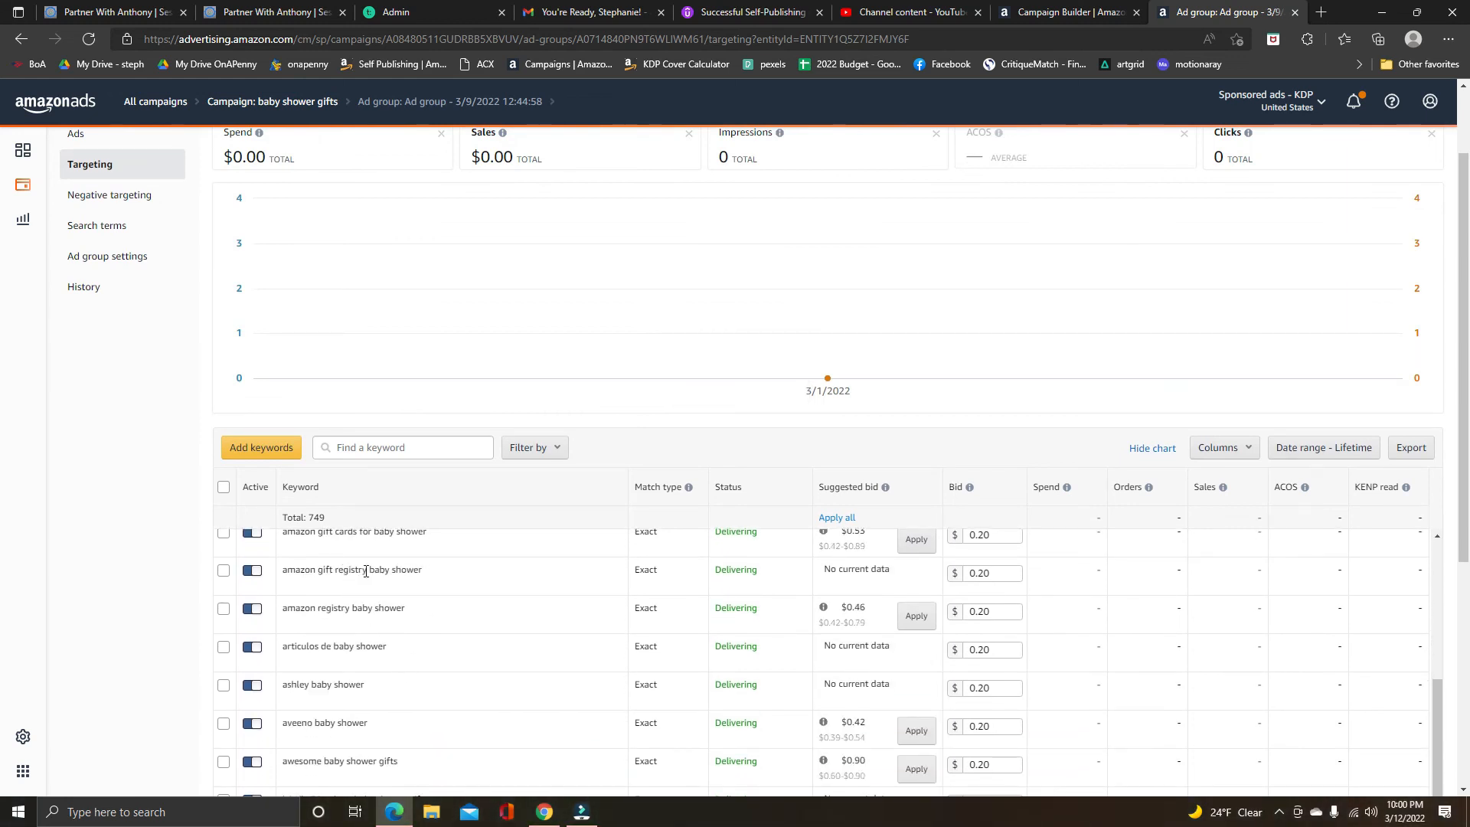
pyautogui.scroll(-2, 324, 602)
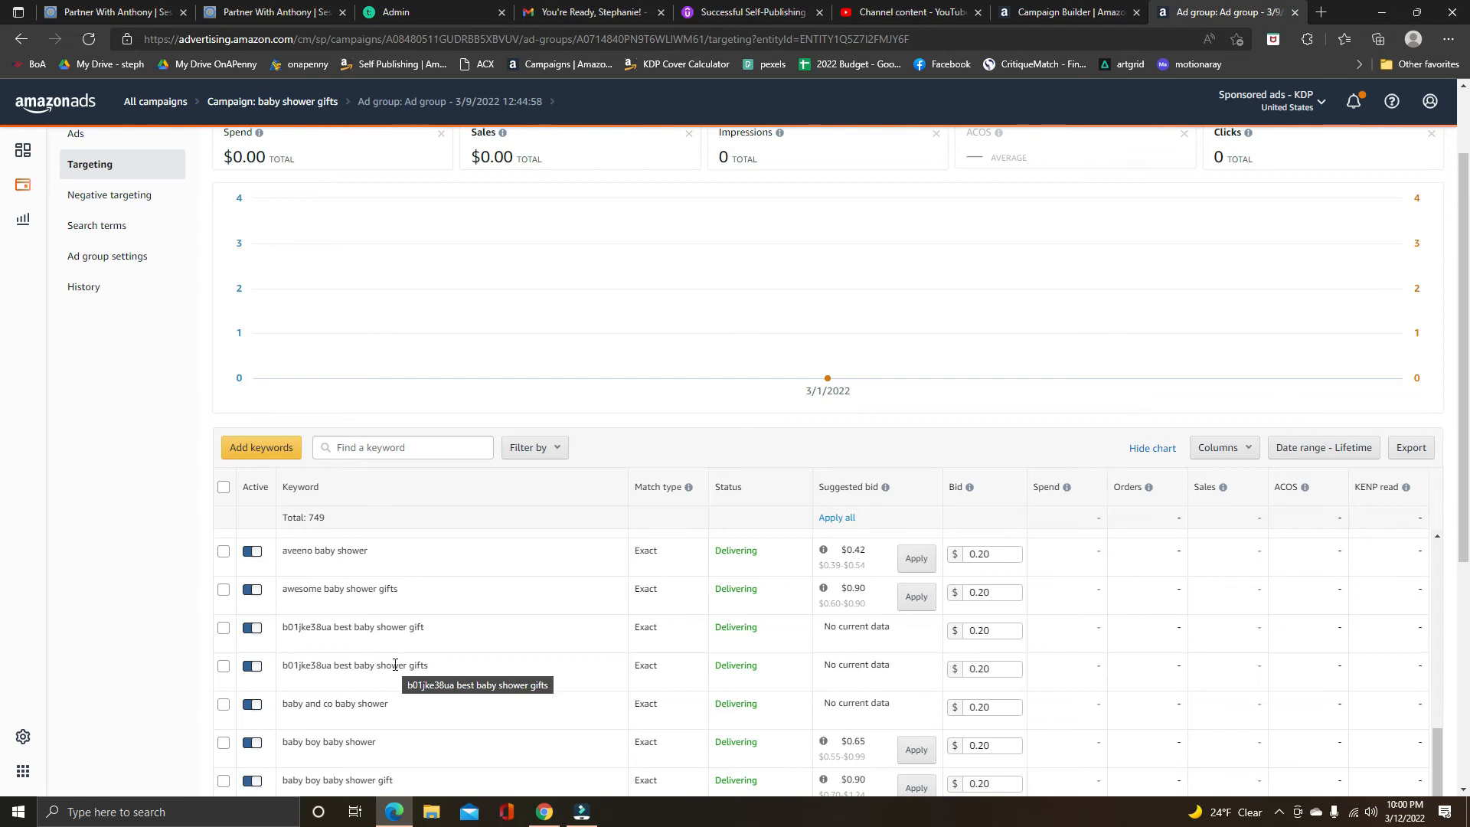
pyautogui.scroll(-5, 395, 664)
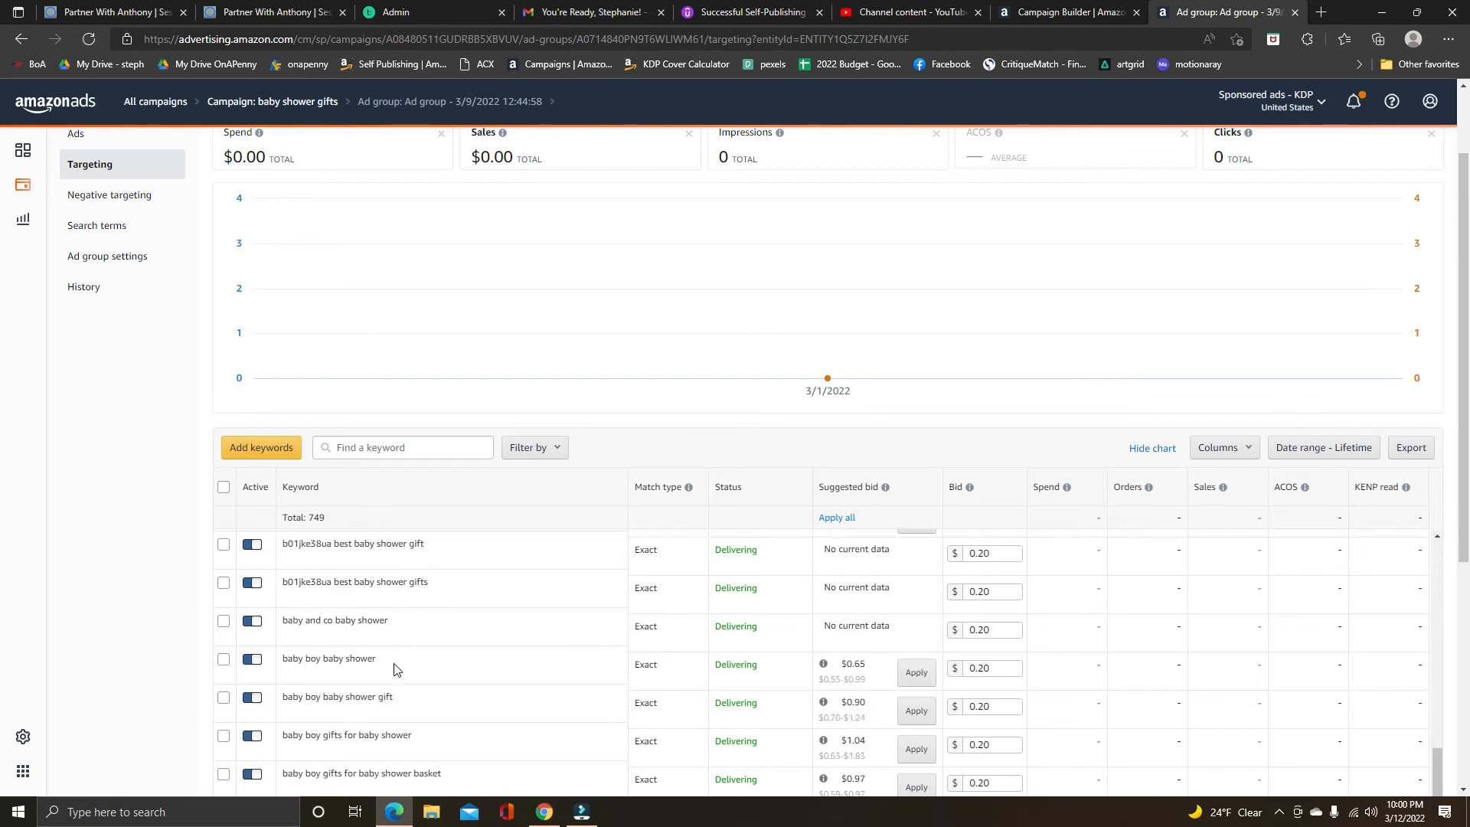
pyautogui.scroll(-5, 395, 662)
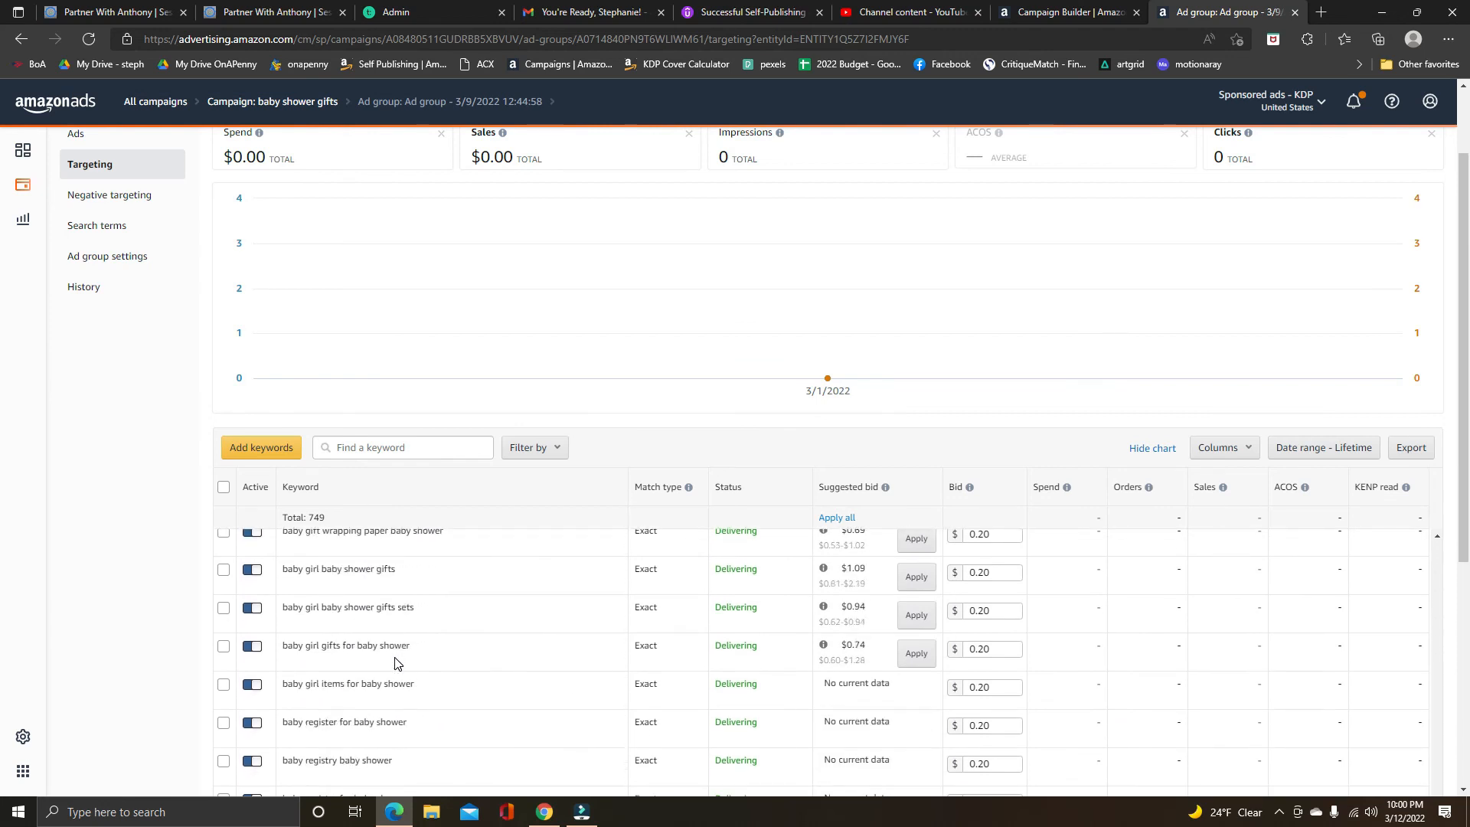
pyautogui.scroll(-2, 395, 664)
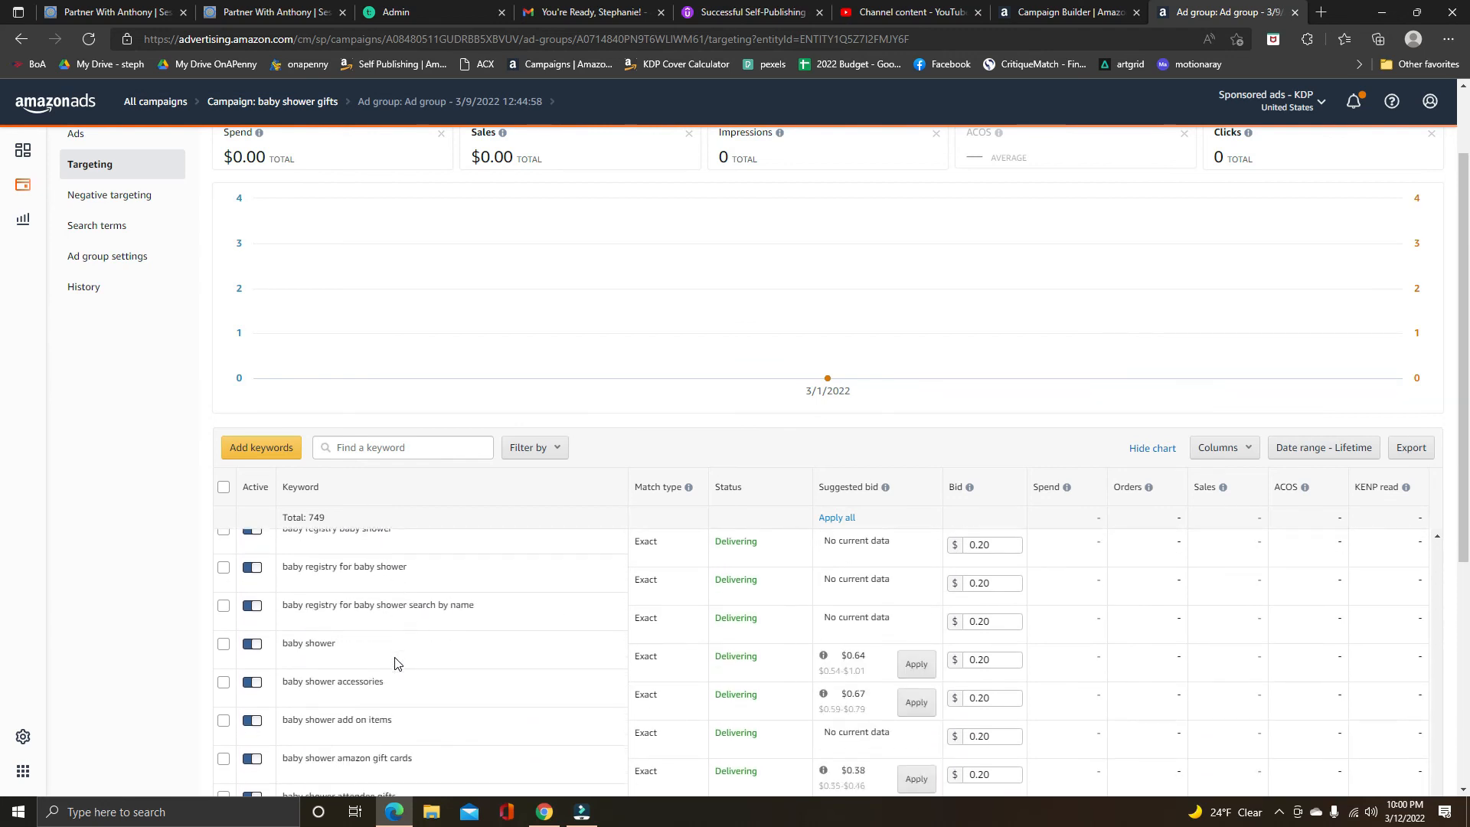
pyautogui.scroll(-3, 395, 663)
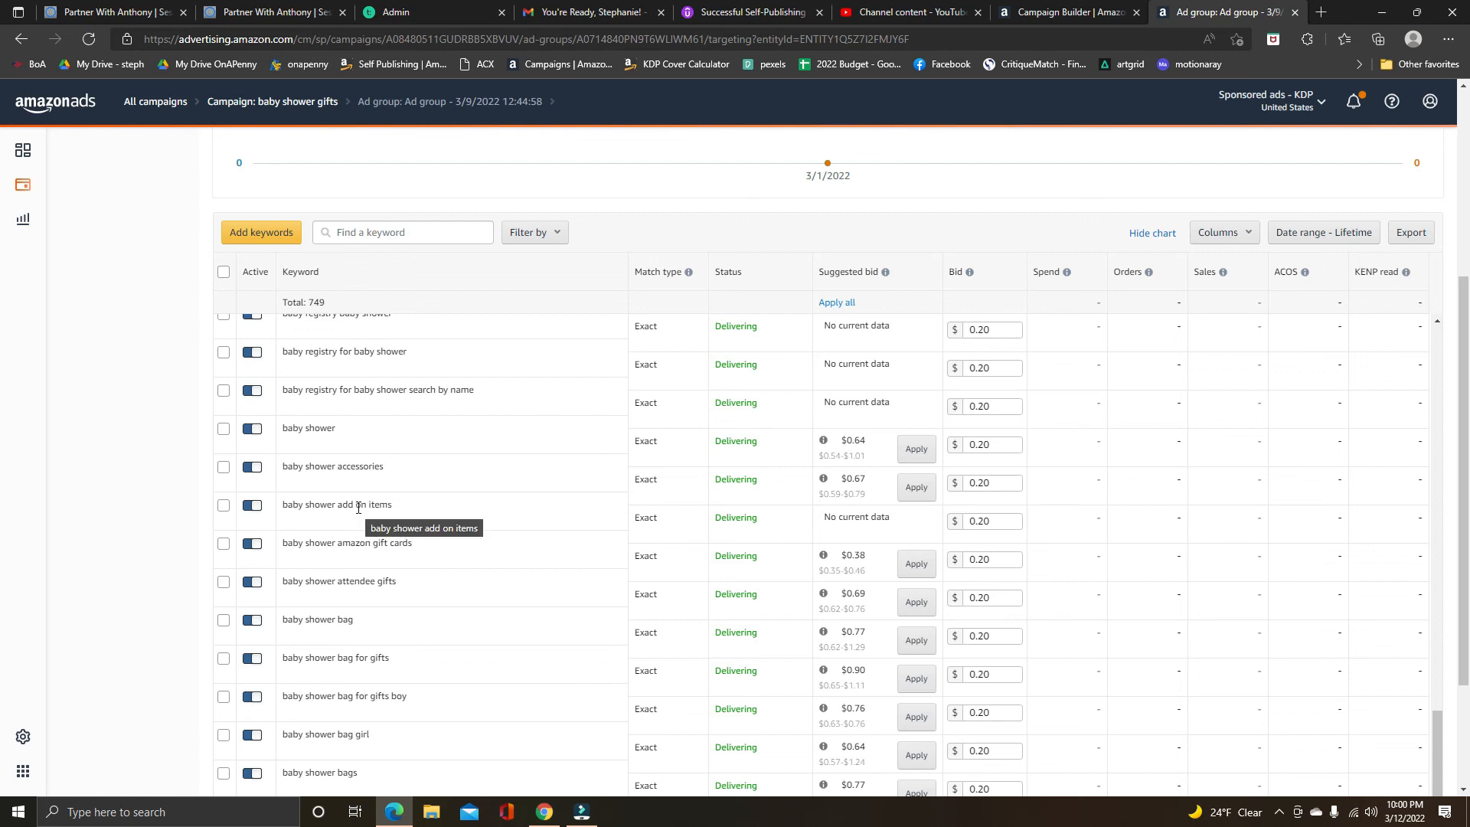
pyautogui.click(250, 506)
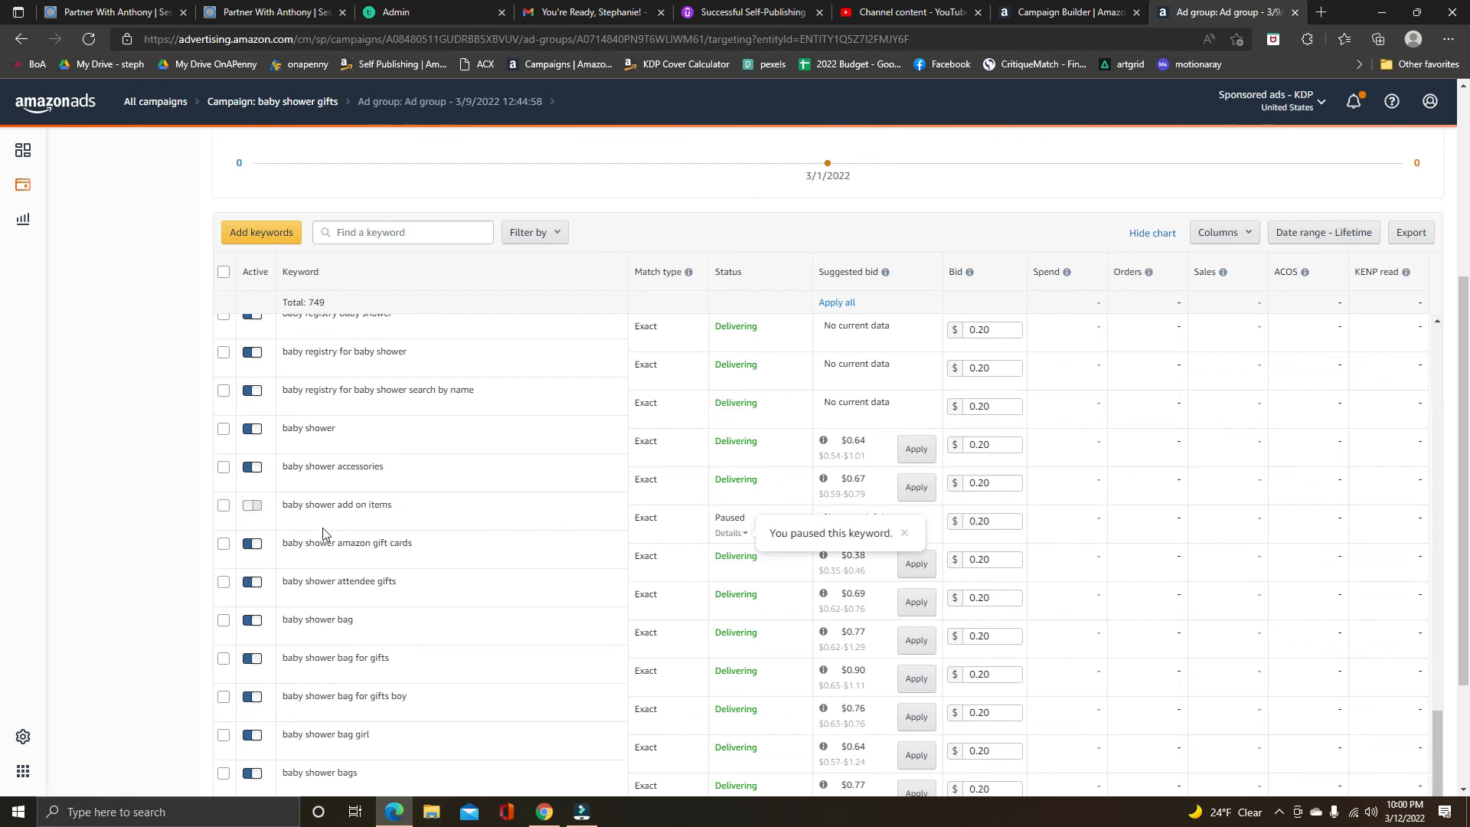
# Open the ad group's negative targeting and examine the matching negative keyword section in the new campaign form
pyautogui.scroll(5, 329, 520)
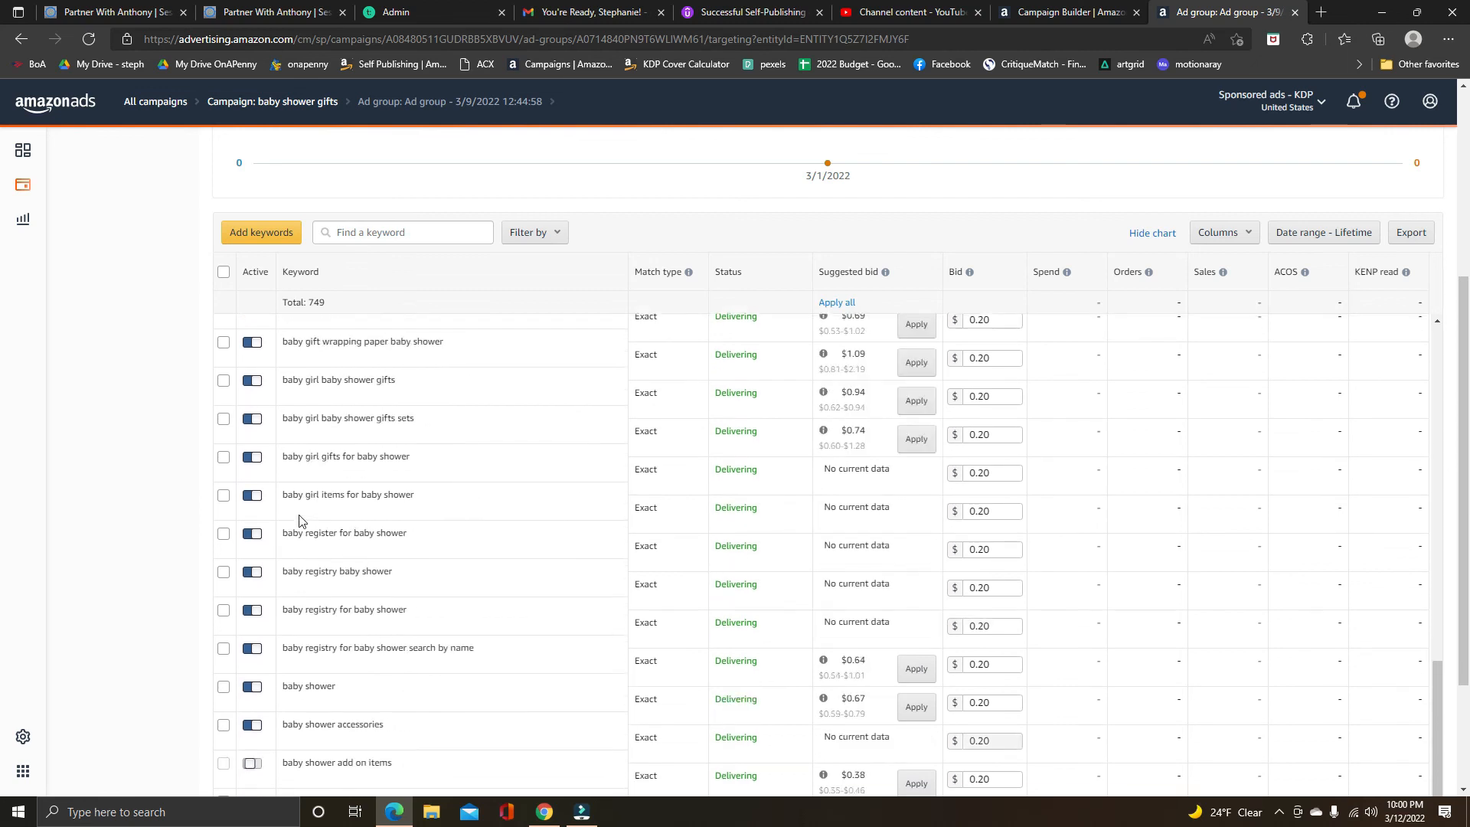
pyautogui.scroll(5, 137, 480)
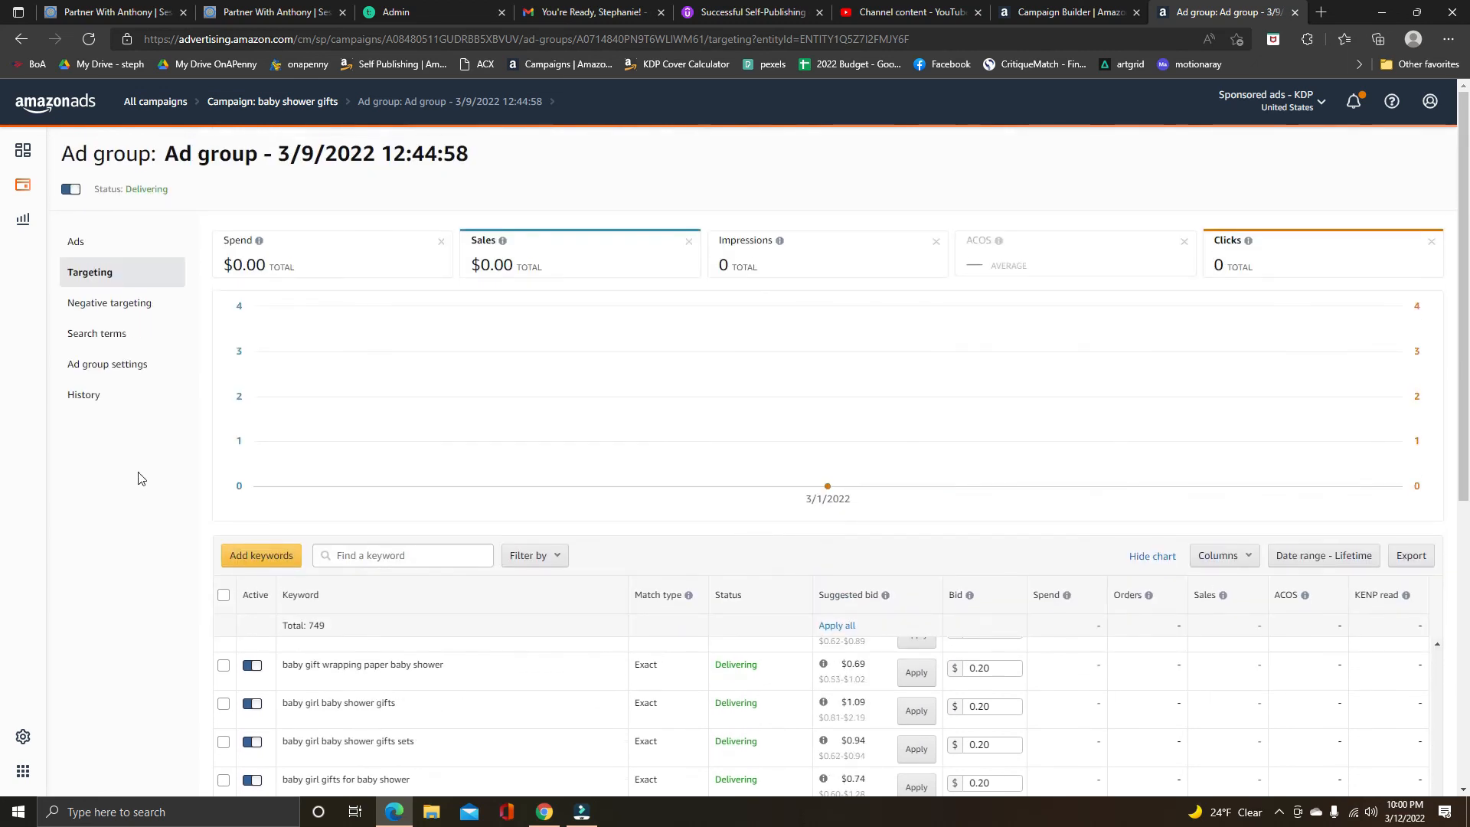
pyautogui.click(135, 310)
pyautogui.click(1068, 12)
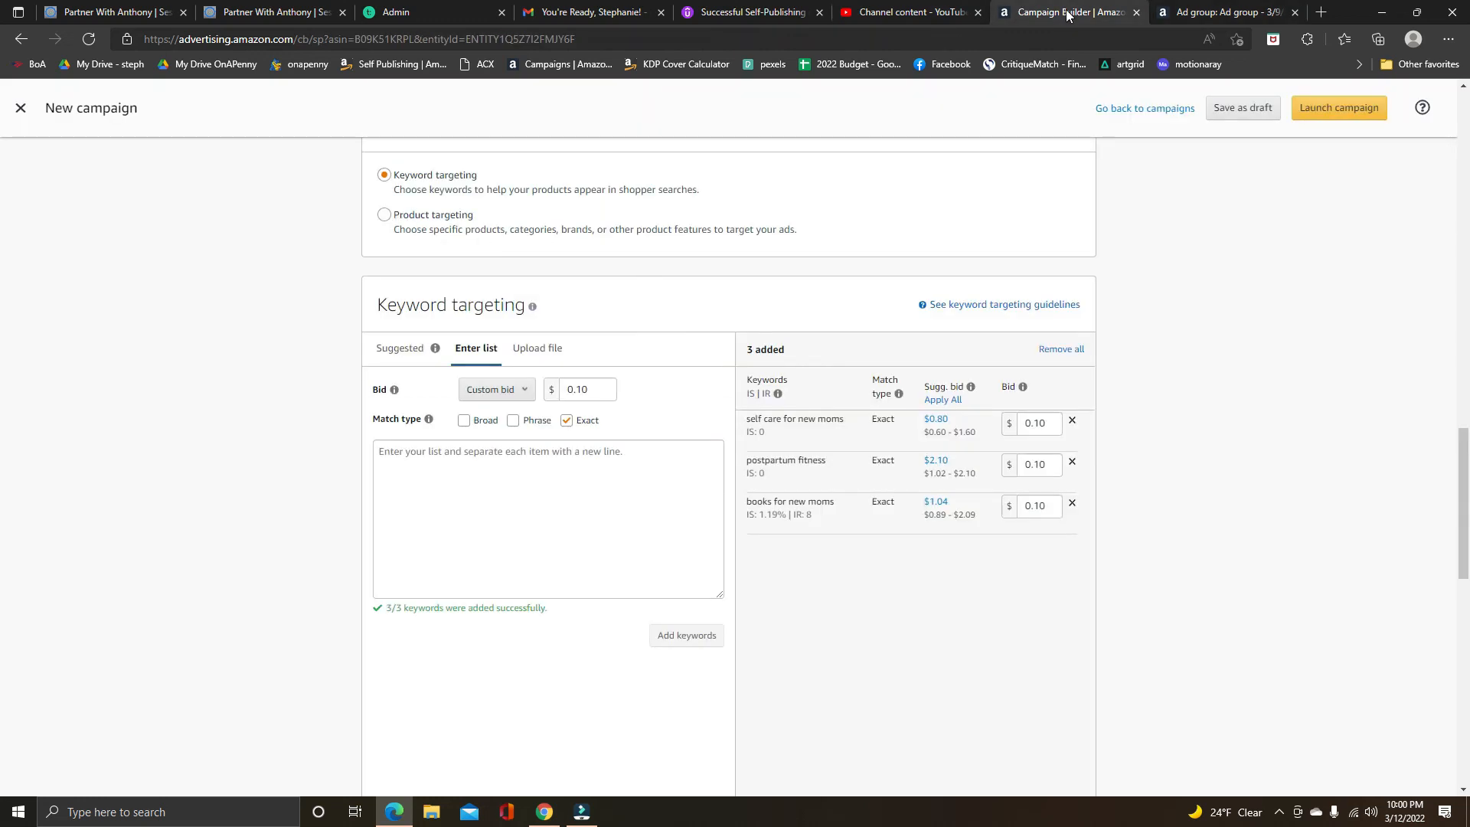
pyautogui.scroll(-7, 618, 370)
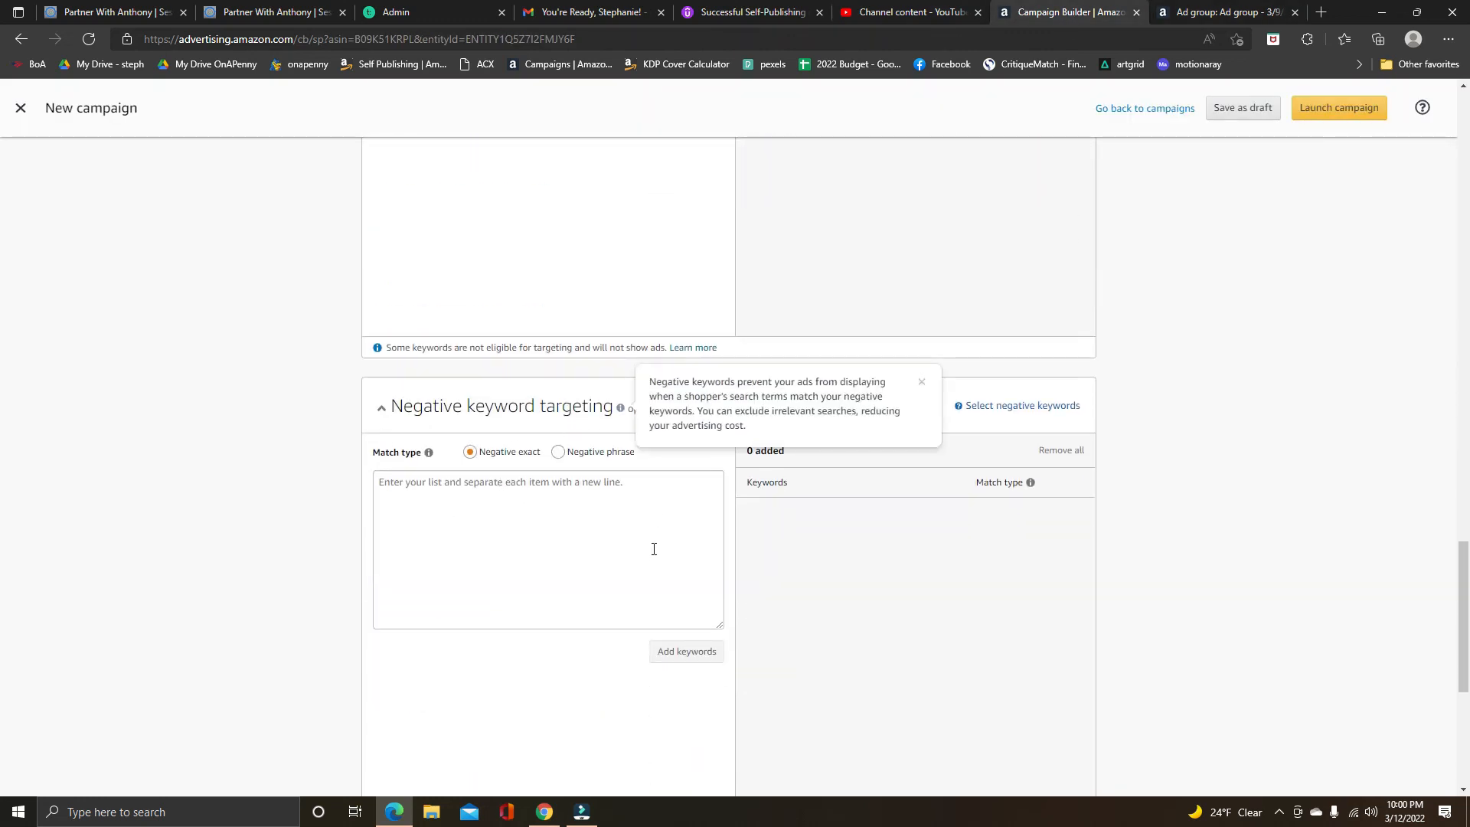
pyautogui.scroll(7, 710, 453)
pyautogui.scroll(-3, 707, 456)
pyautogui.scroll(-3, 707, 456)
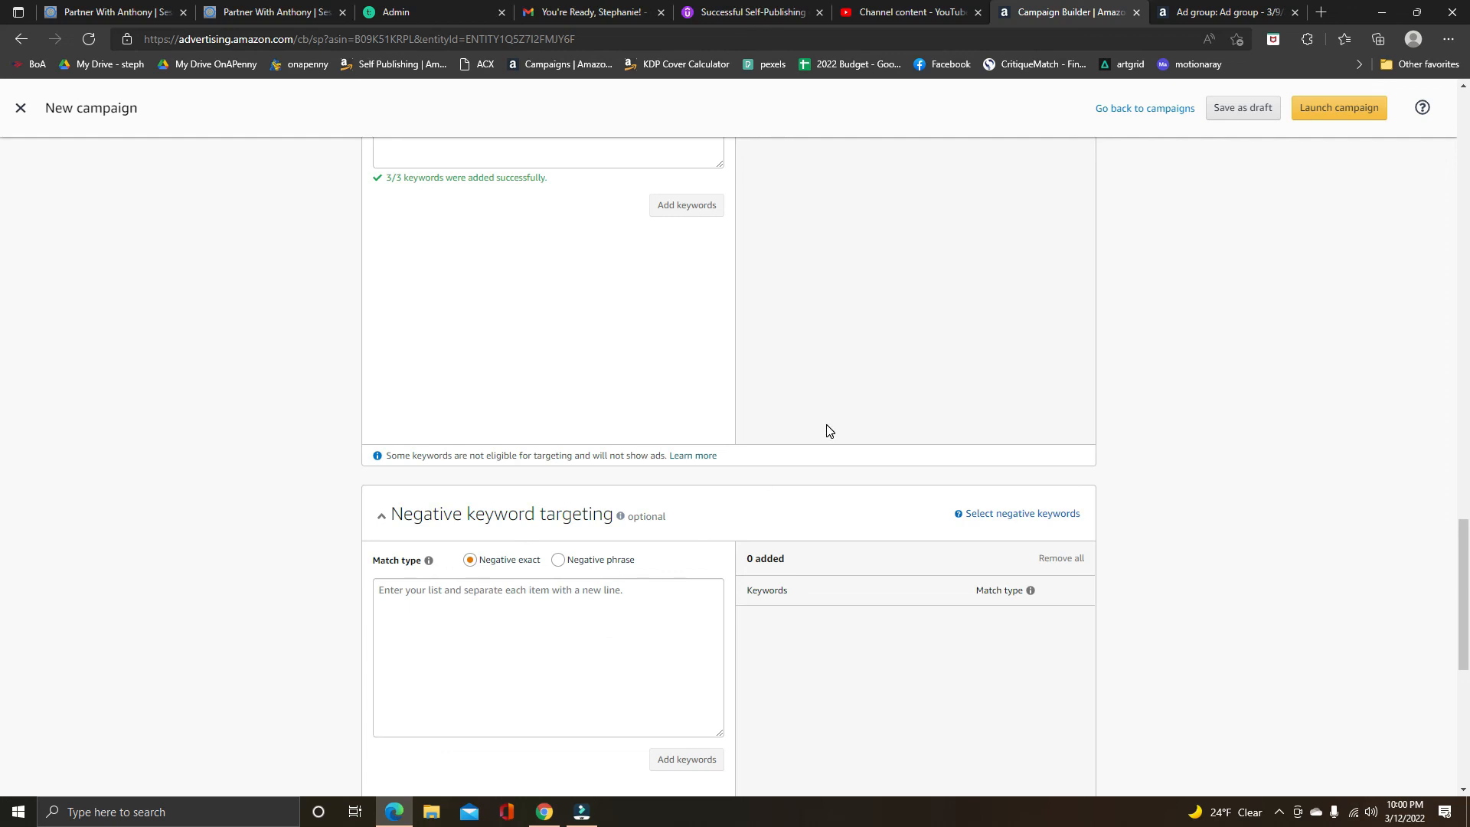
# Return to the baby shower ad group's targeting list and examine its keywords, suggested bids and performance columns
pyautogui.click(1241, 12)
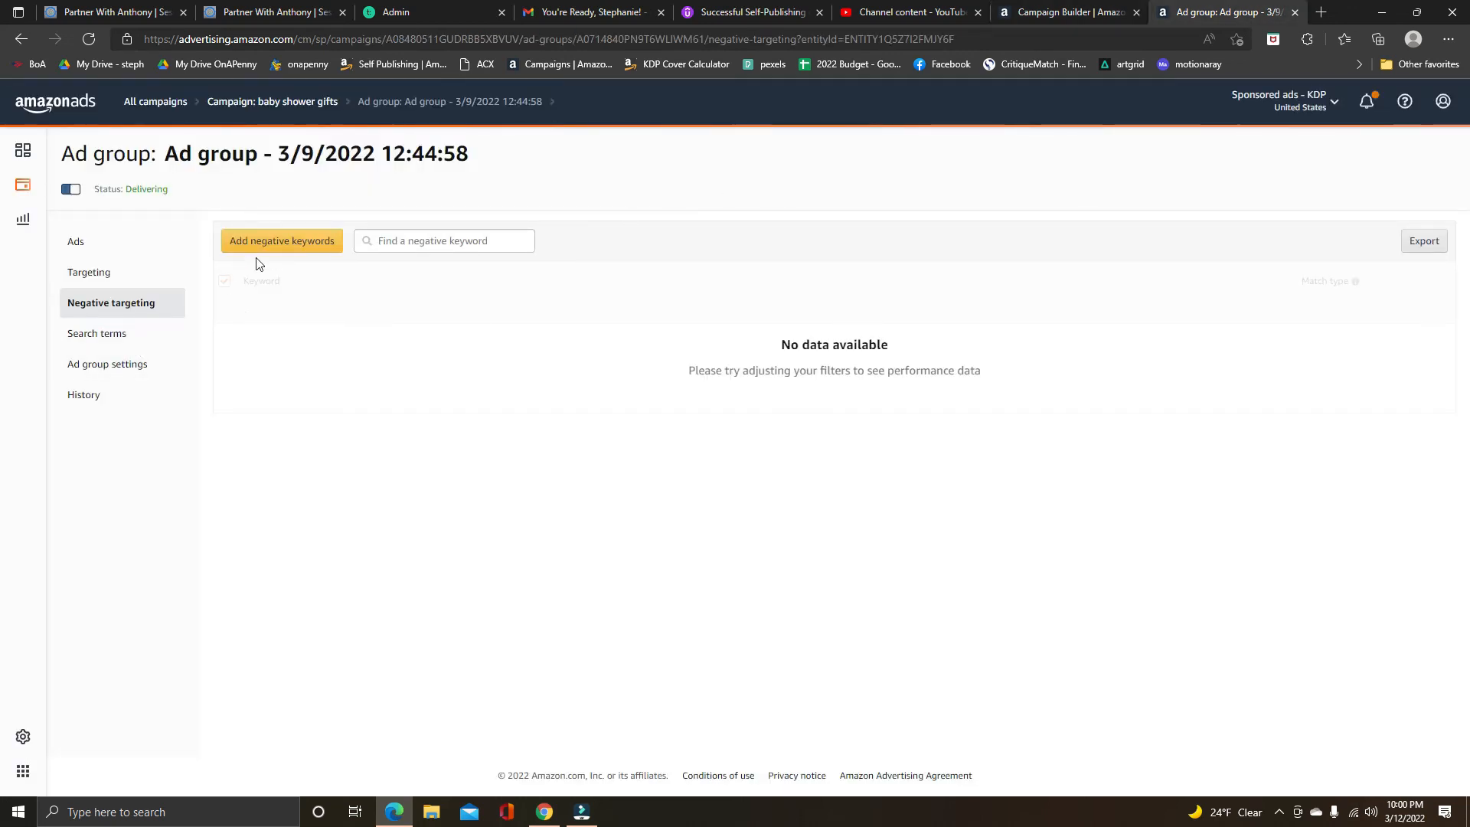
pyautogui.click(110, 277)
pyautogui.scroll(-6, 454, 538)
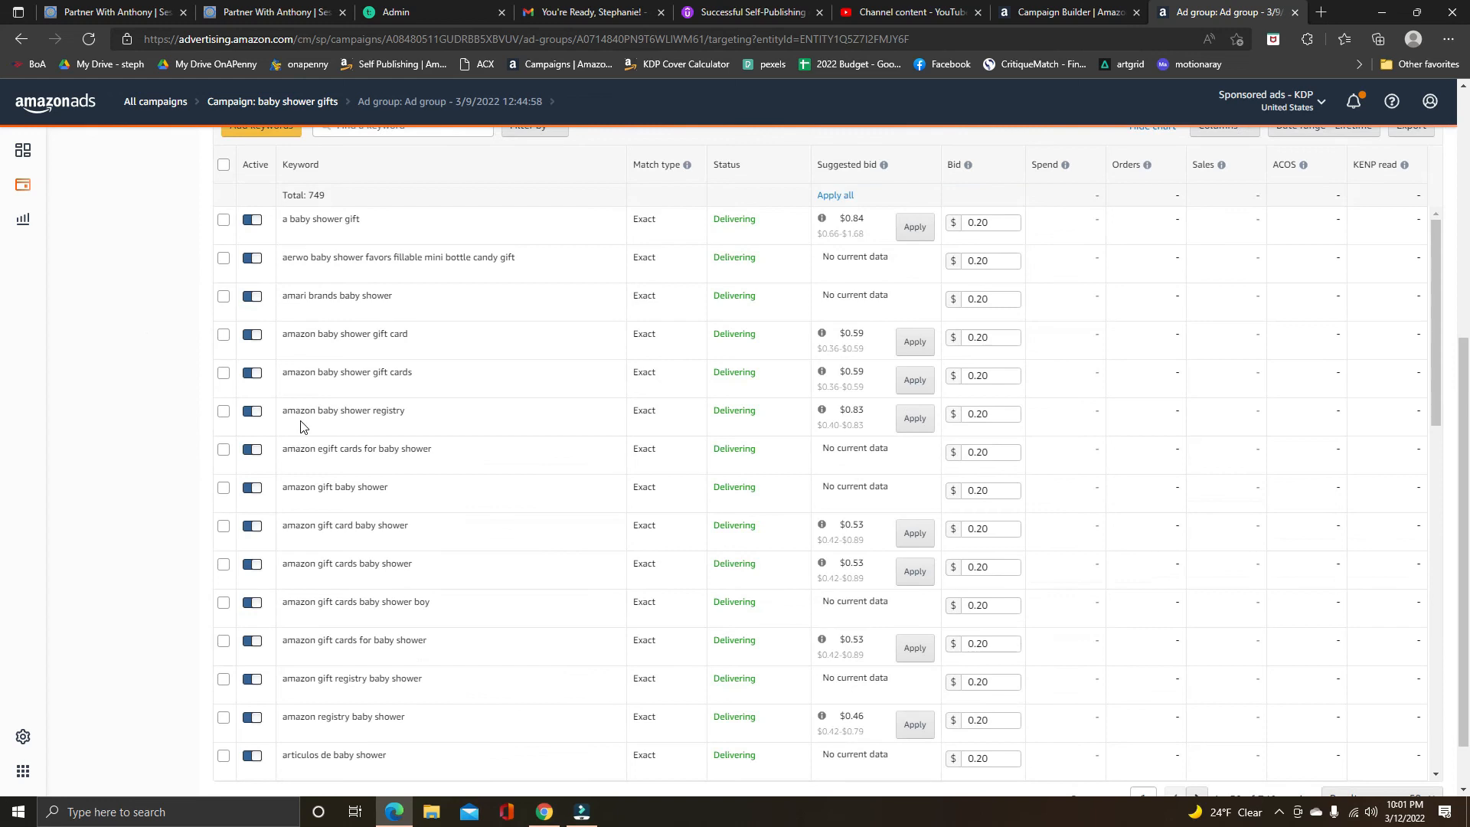
pyautogui.scroll(-3, 335, 568)
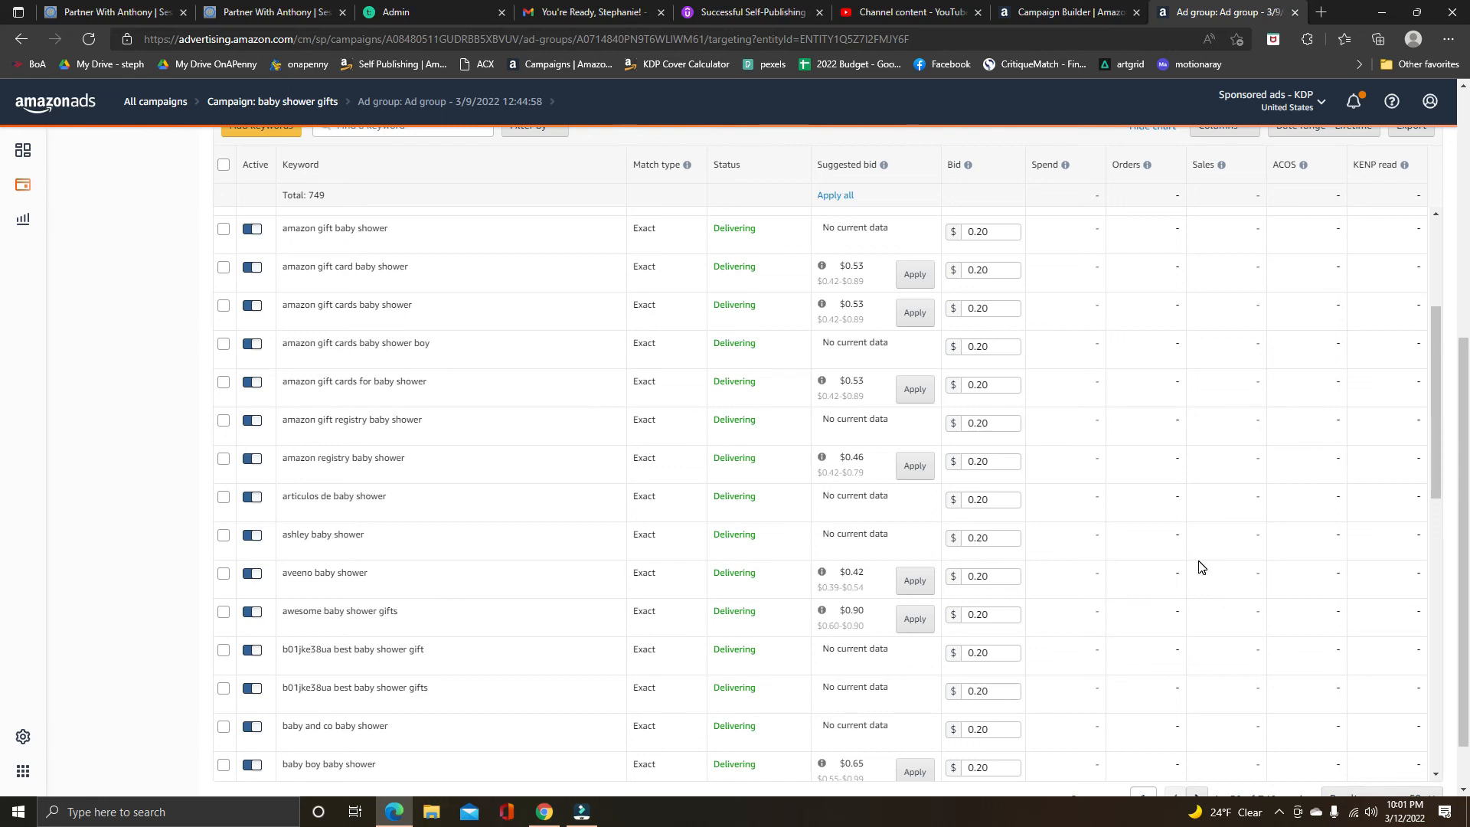
pyautogui.scroll(10, 222, 255)
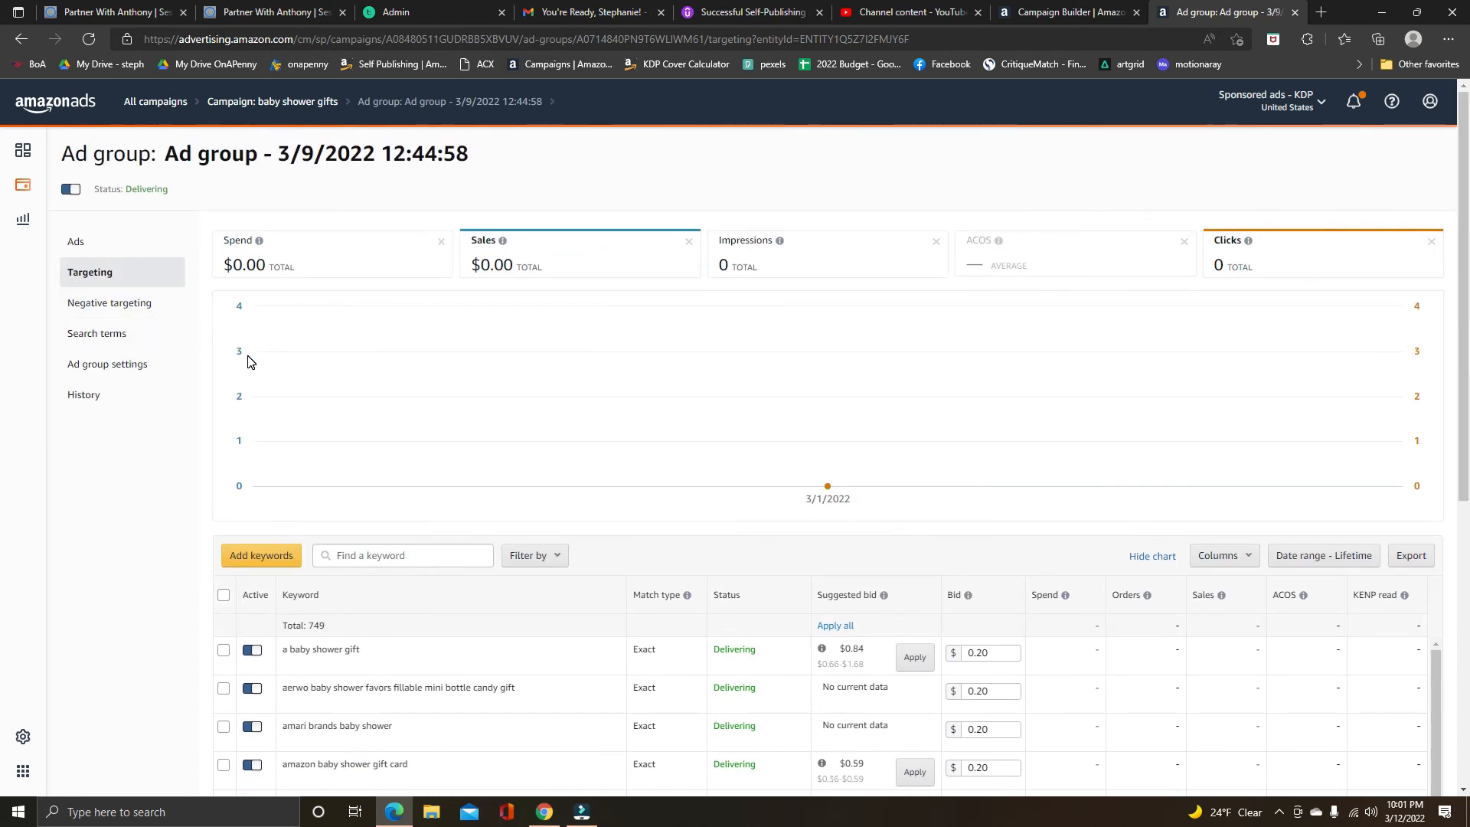
pyautogui.scroll(-3, 345, 482)
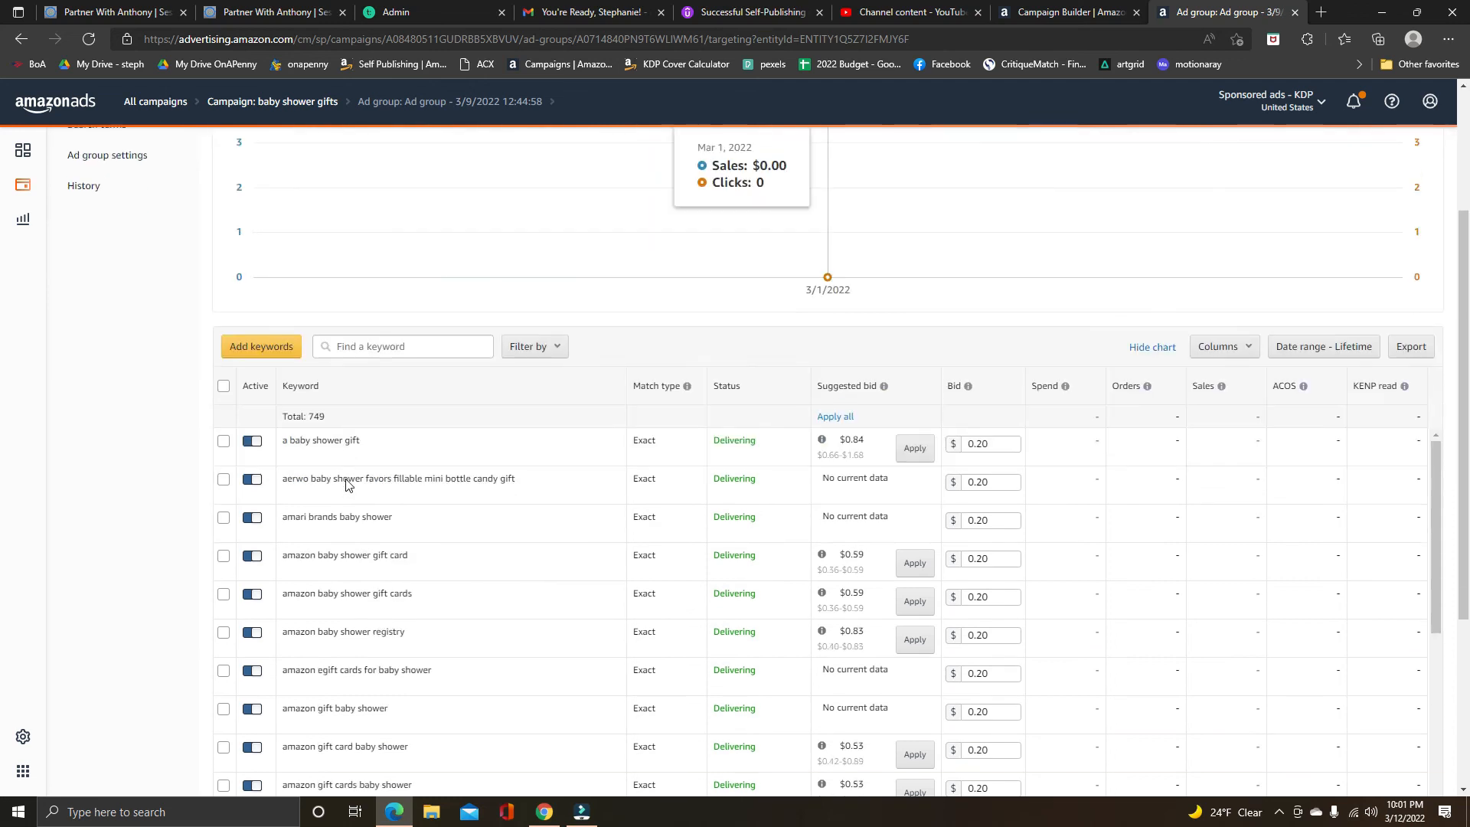
pyautogui.scroll(-2, 428, 605)
pyautogui.scroll(3, 364, 623)
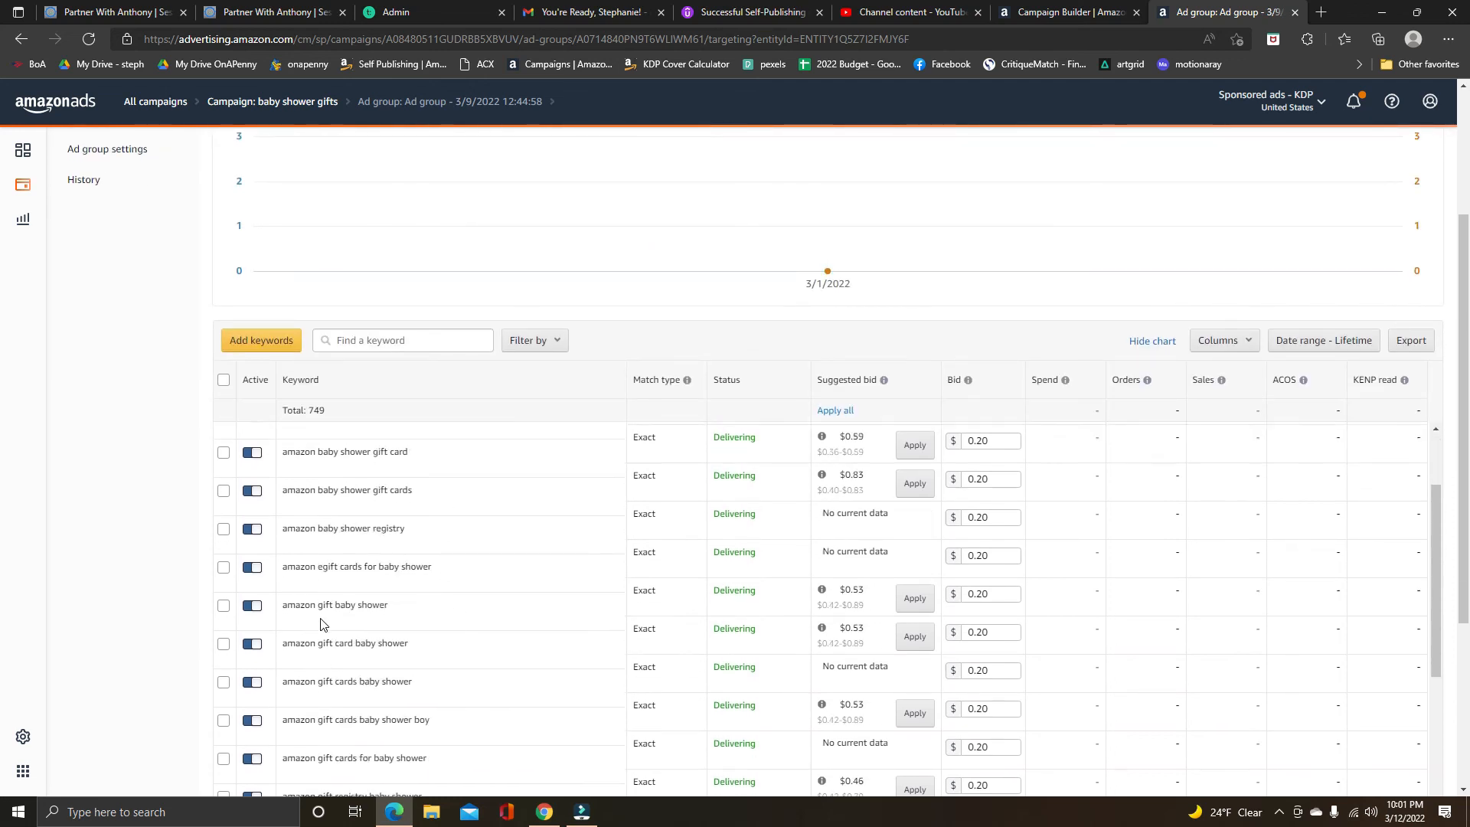
pyautogui.scroll(3, 192, 498)
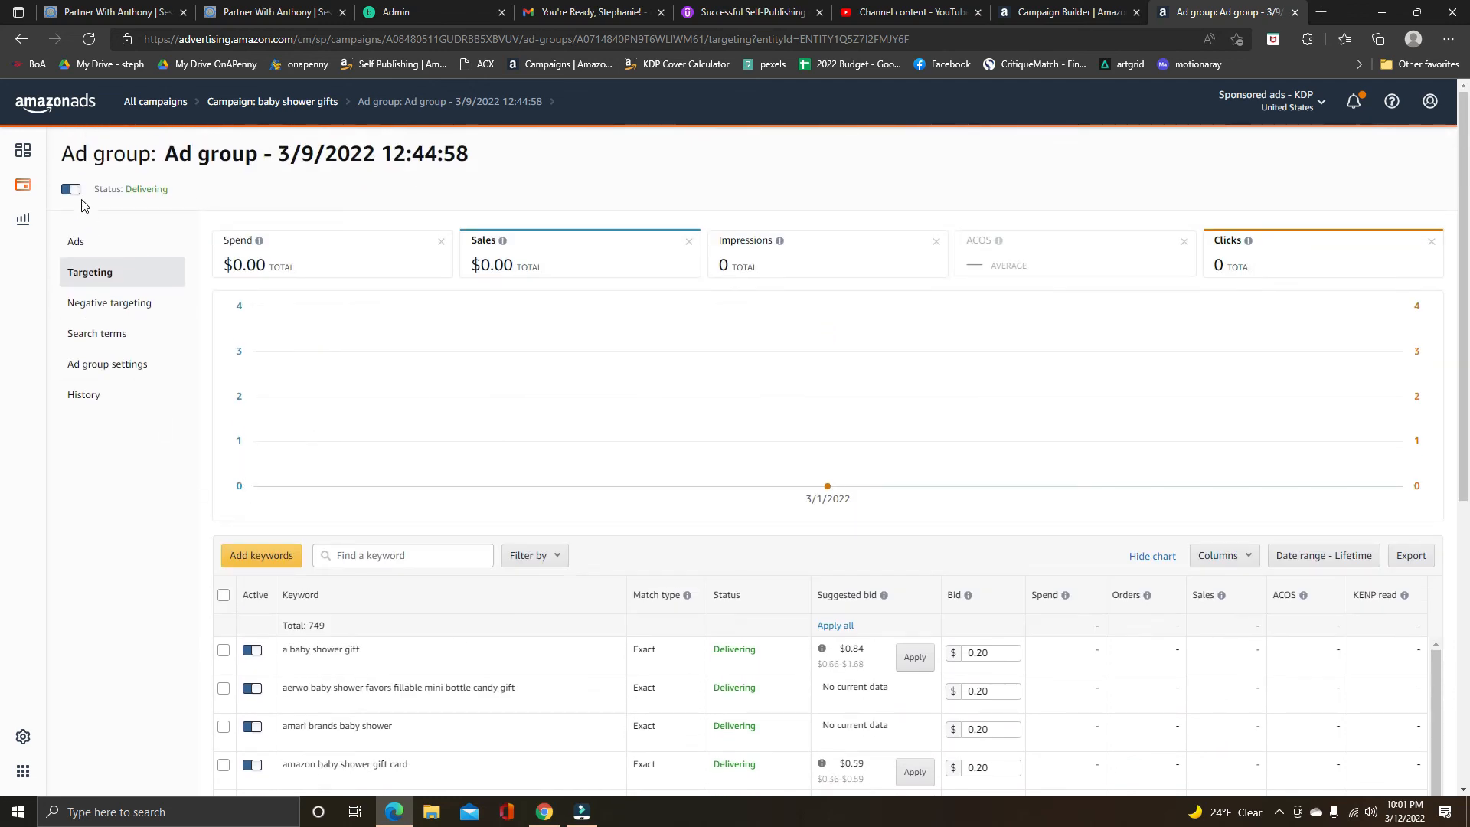
# Open the "But how???" portfolio from the campaigns overview and review its campaigns' statuses, budgets and spend
pyautogui.click(23, 186)
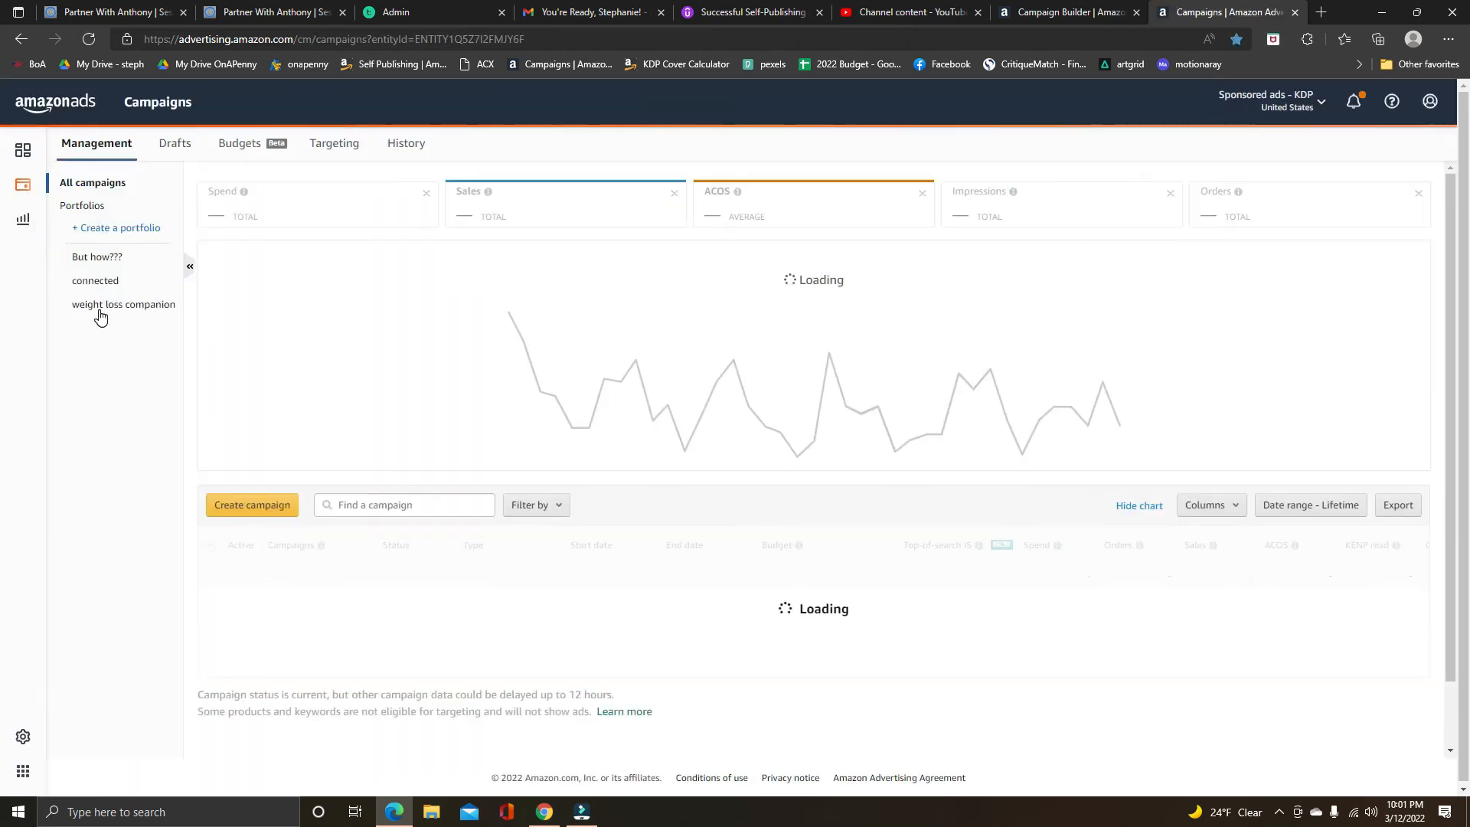
pyautogui.click(98, 258)
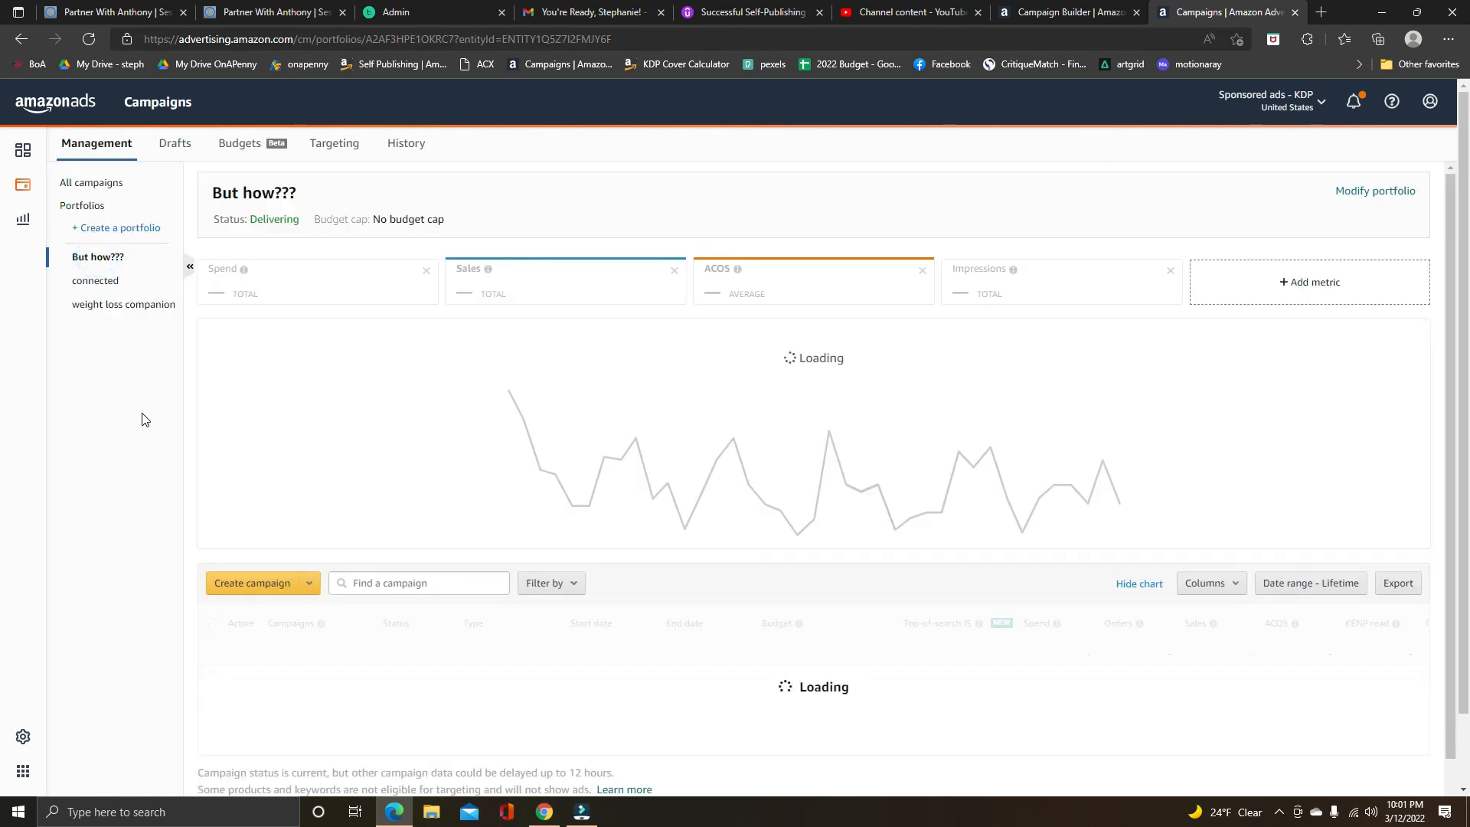
pyautogui.scroll(-1, 173, 545)
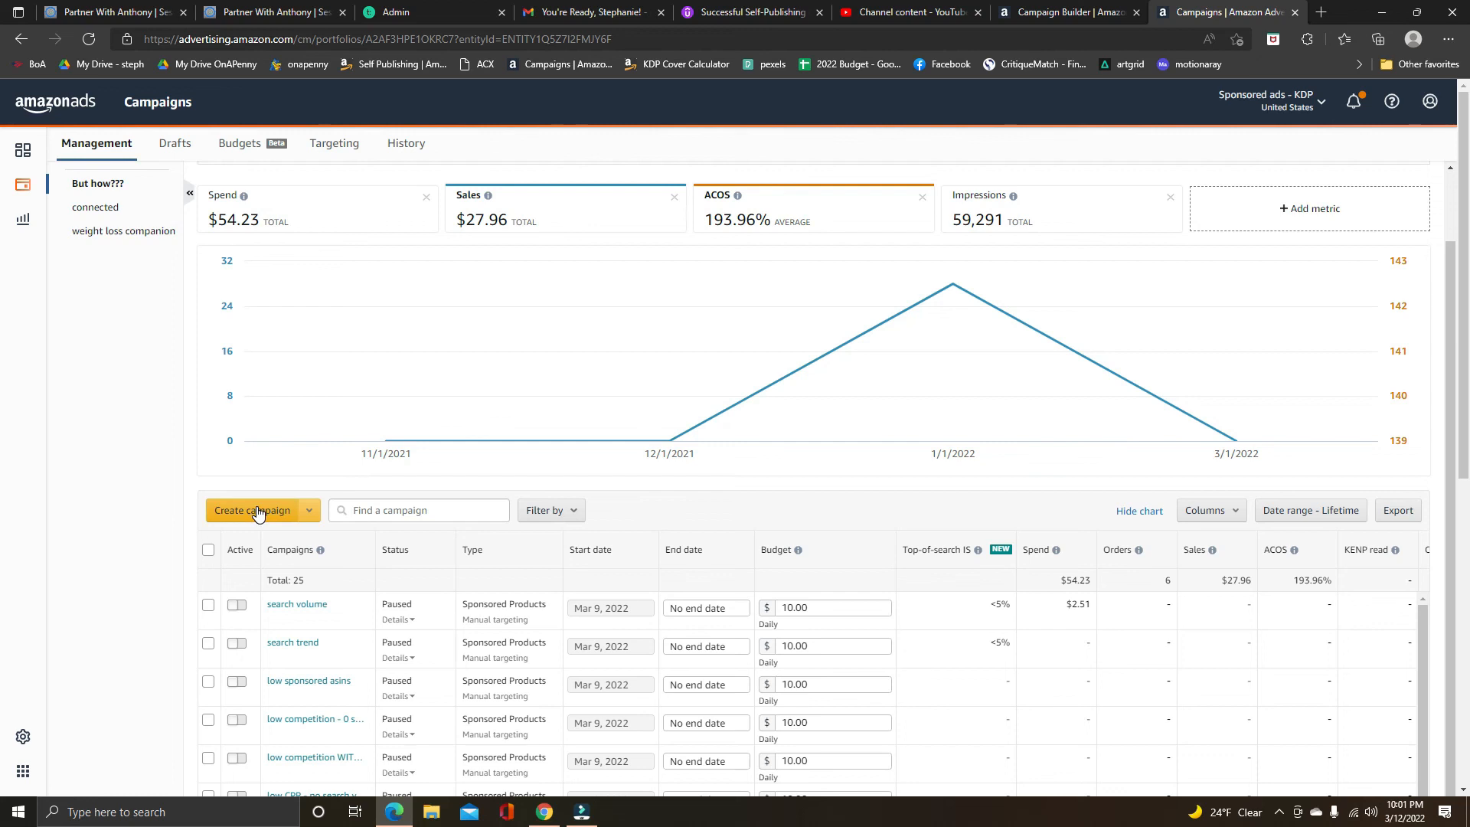
pyautogui.click(1072, 21)
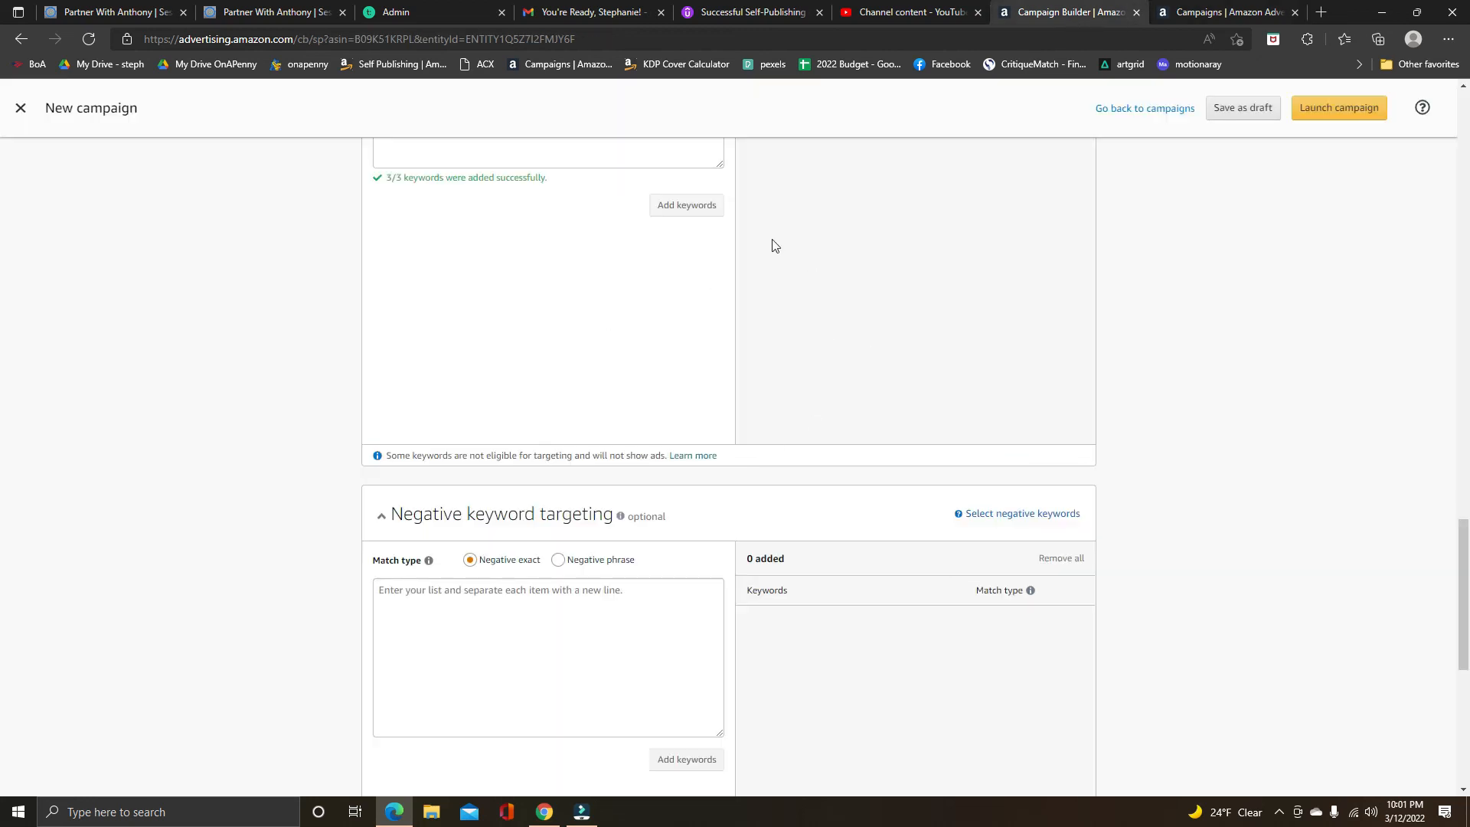
pyautogui.click(1234, 14)
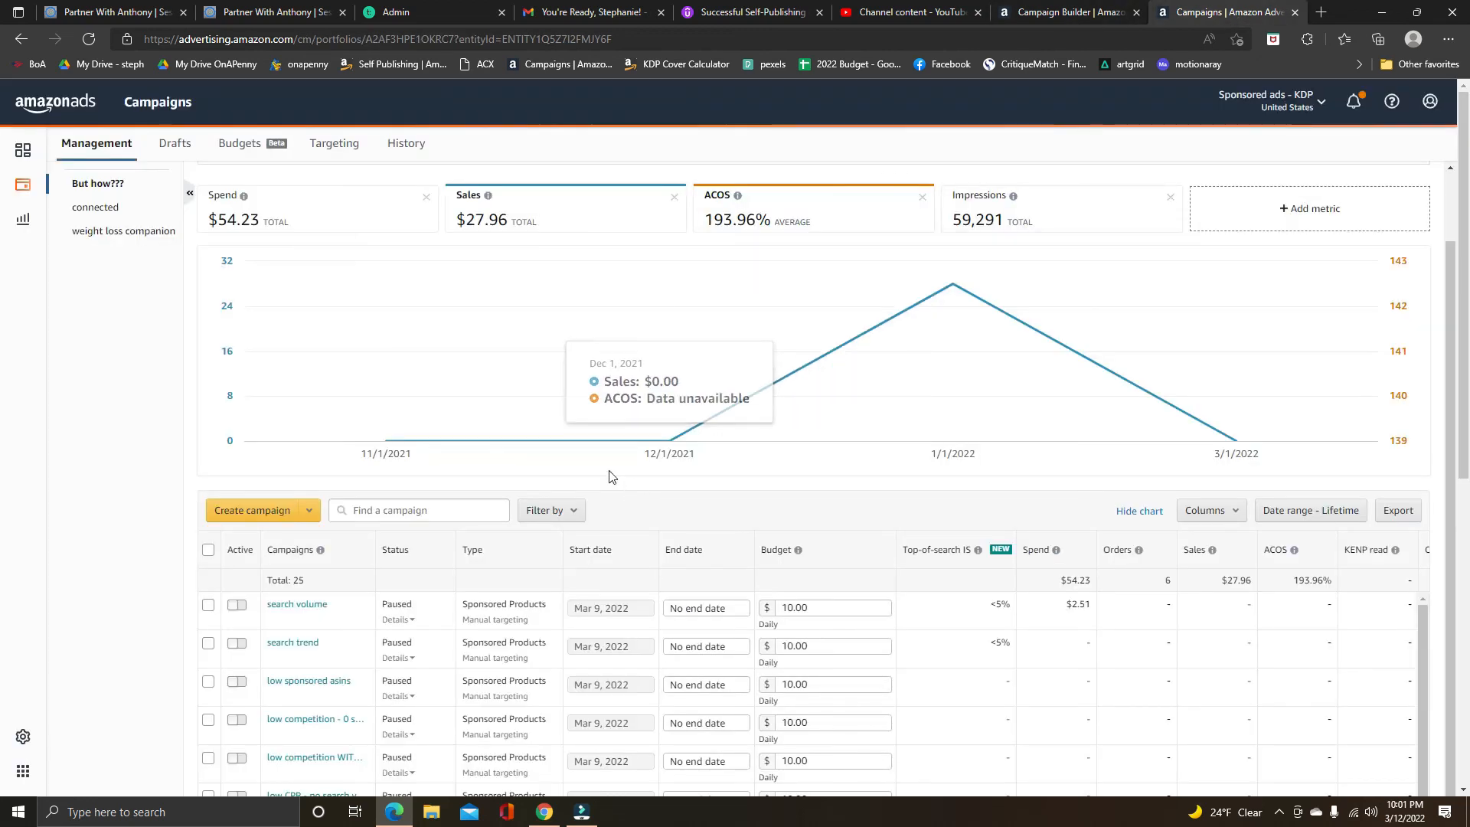
pyautogui.scroll(-3, 291, 628)
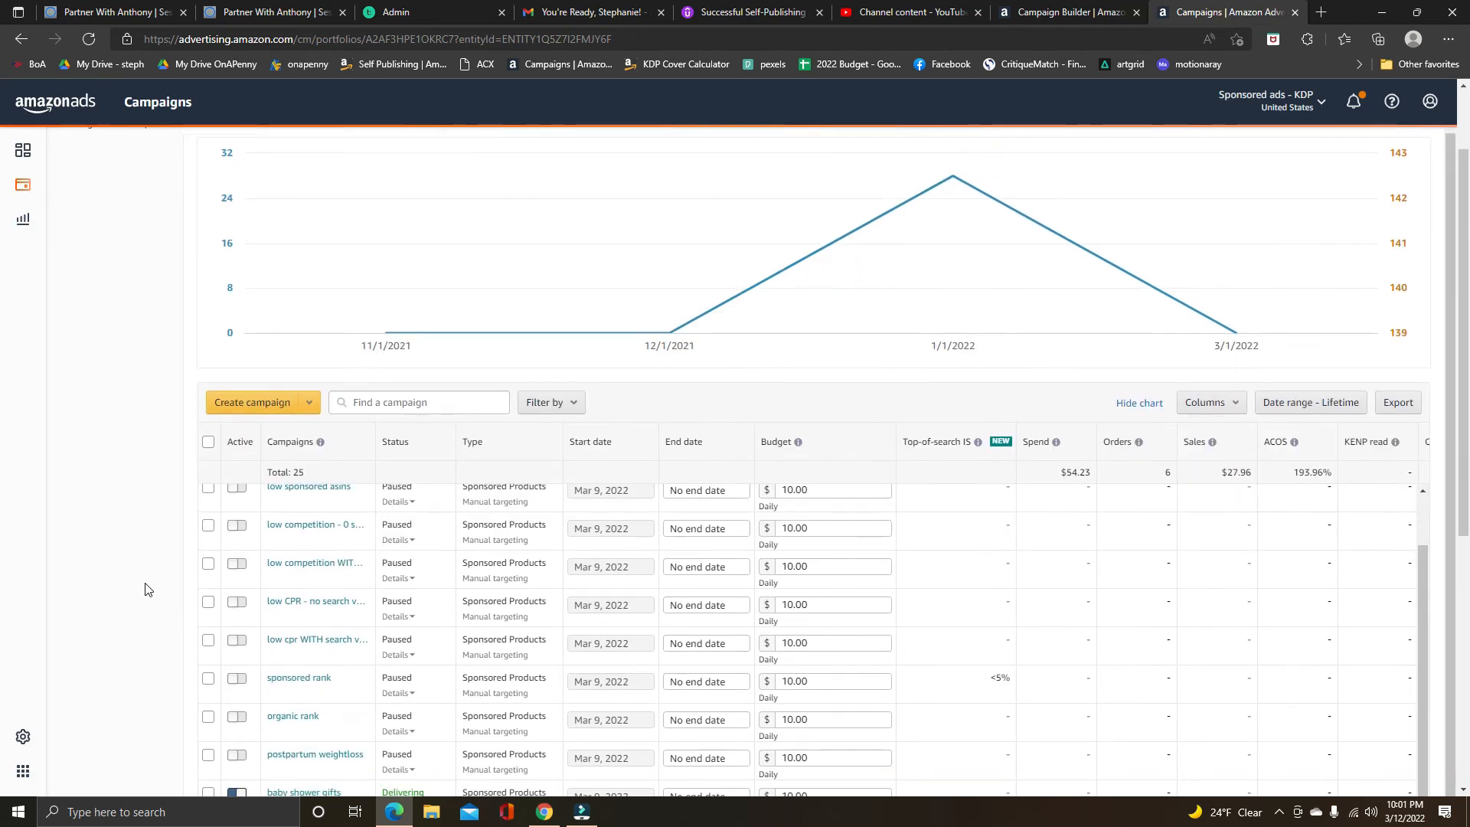